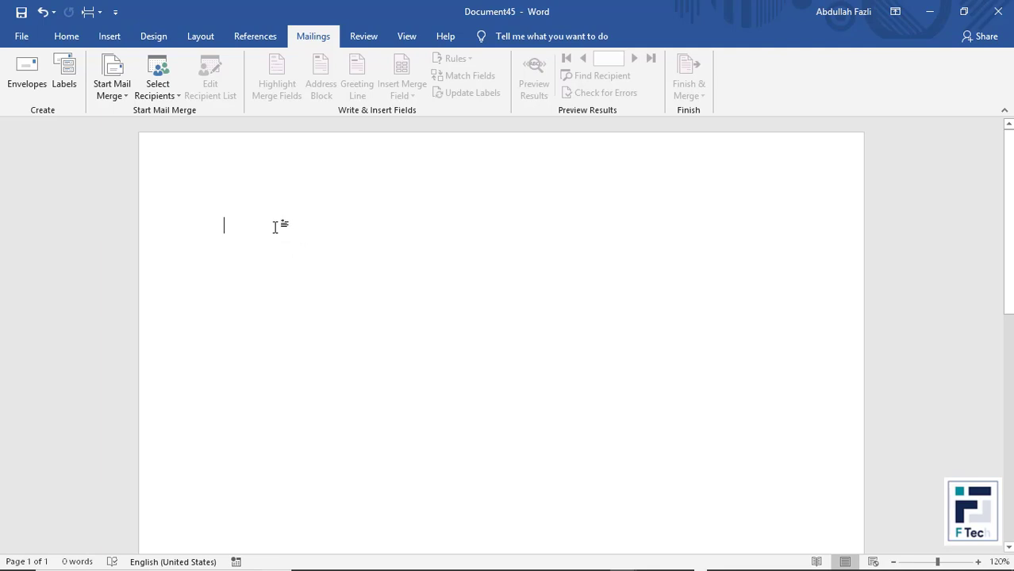
Step: Open the Envelopes dialog and enter the delivery address, fixing typos along the way
{"action": "left_click", "coordinate": [40, 88]}
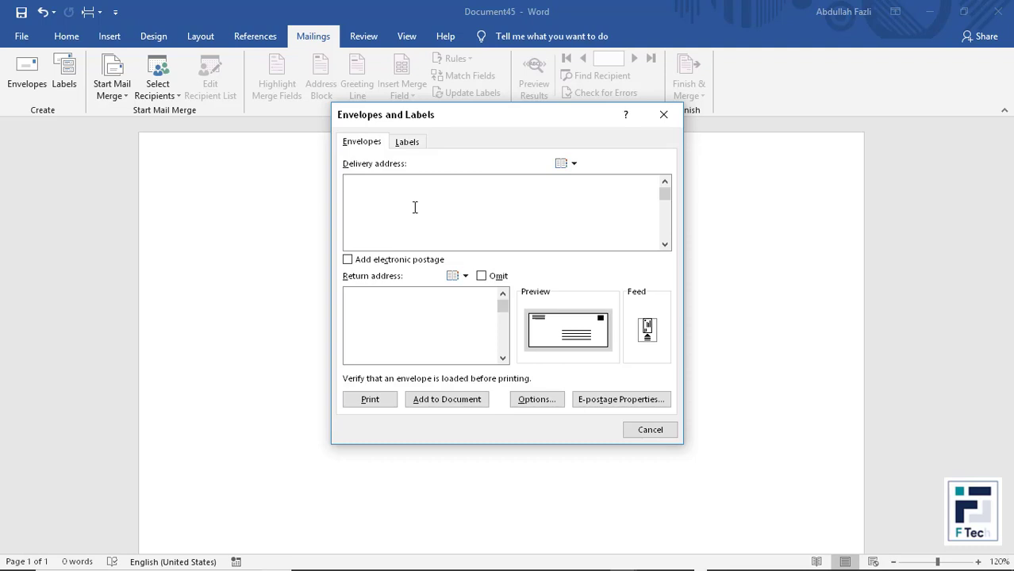
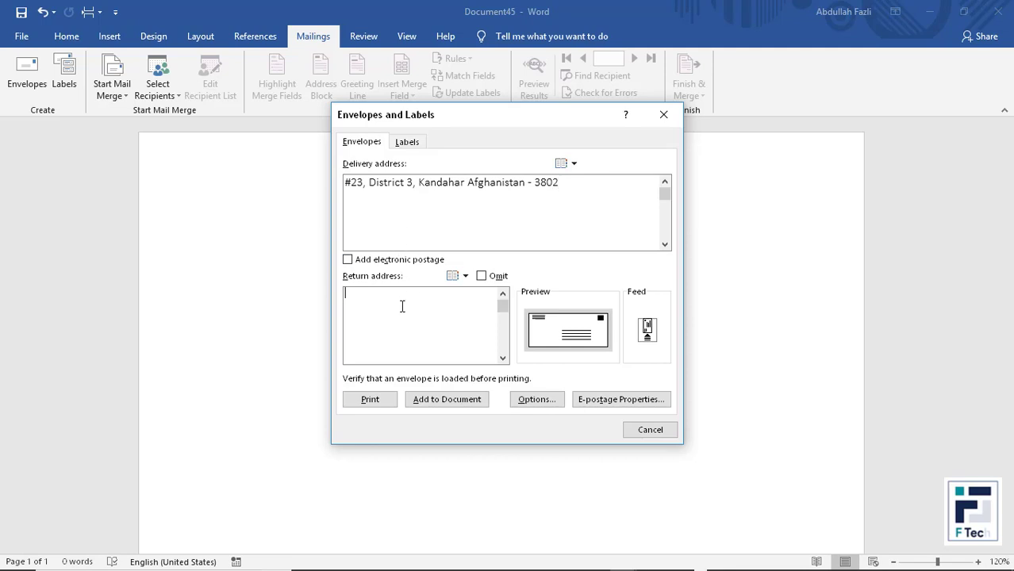
Step: Complete the return address and add the envelope to the document
{"action": "key", "text": "BackSpace"}
{"action": "key", "text": "BackSpace"}
{"action": "key", "text": "BackSpace"}
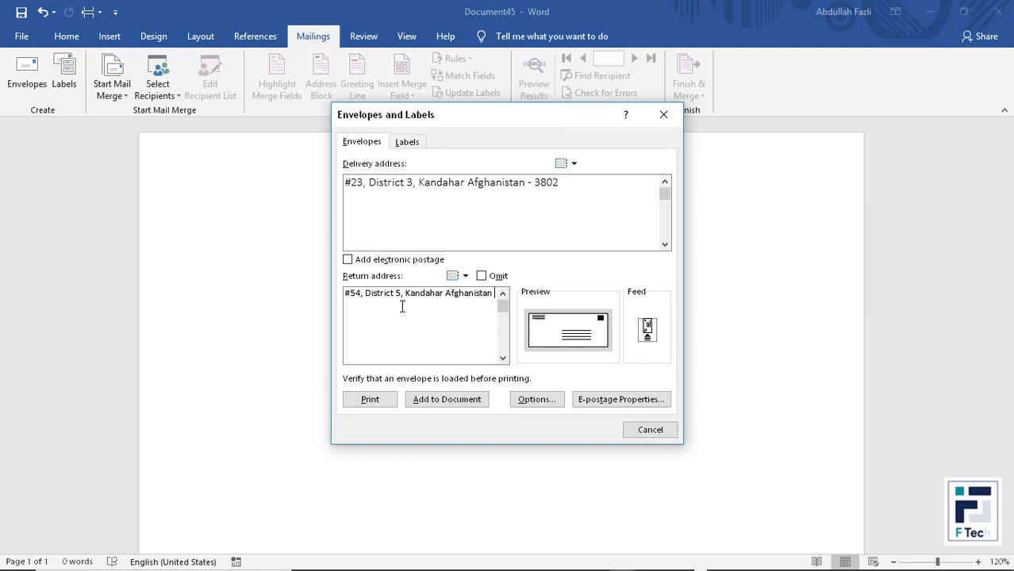
{"action": "left_click_drag", "start_coordinate": [565, 192], "coordinate": [337, 185]}
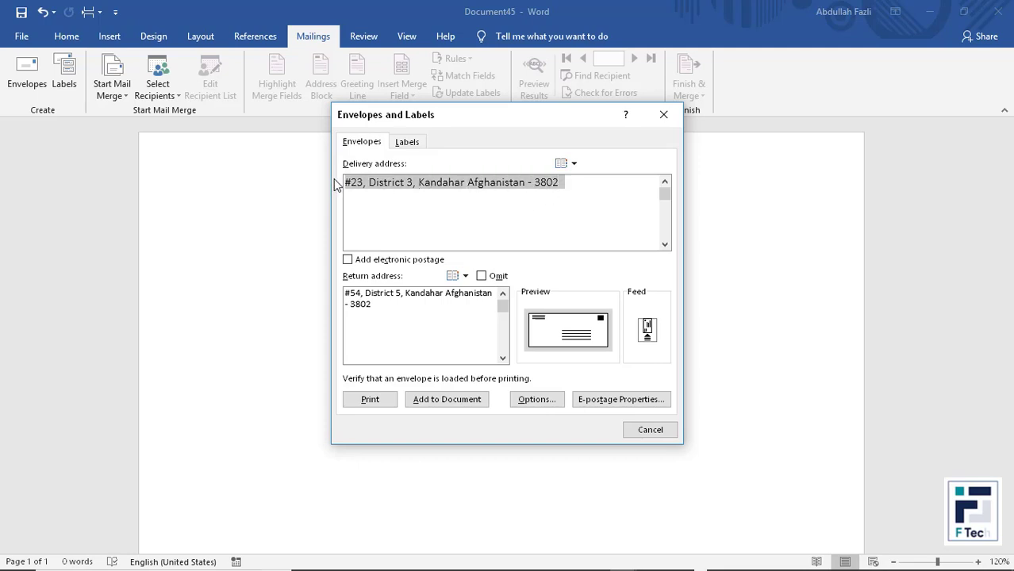
{"action": "left_click", "coordinate": [435, 321]}
{"action": "triple_click", "coordinate": [406, 314]}
{"action": "left_click", "coordinate": [413, 311]}
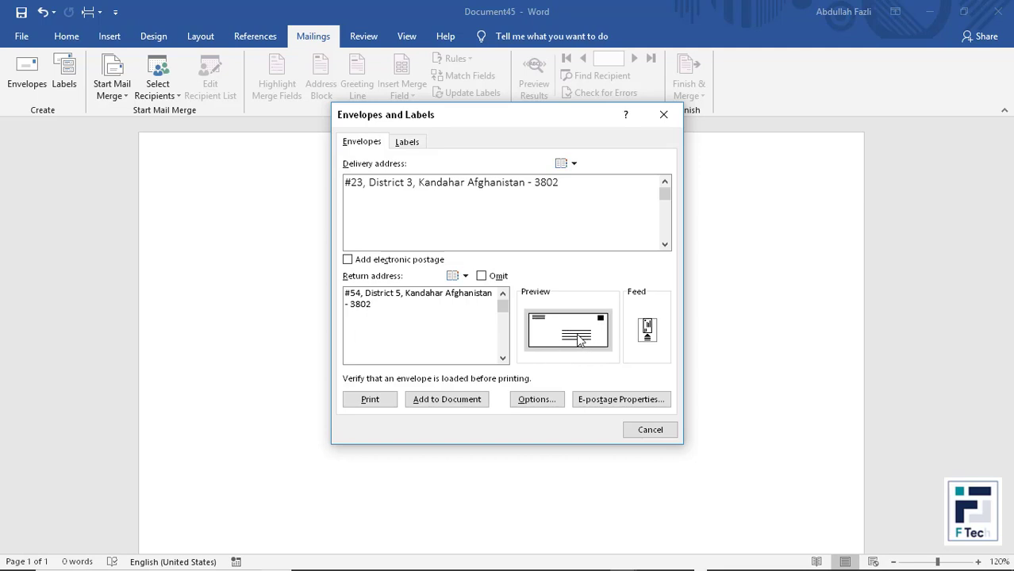
{"action": "left_click", "coordinate": [439, 402]}
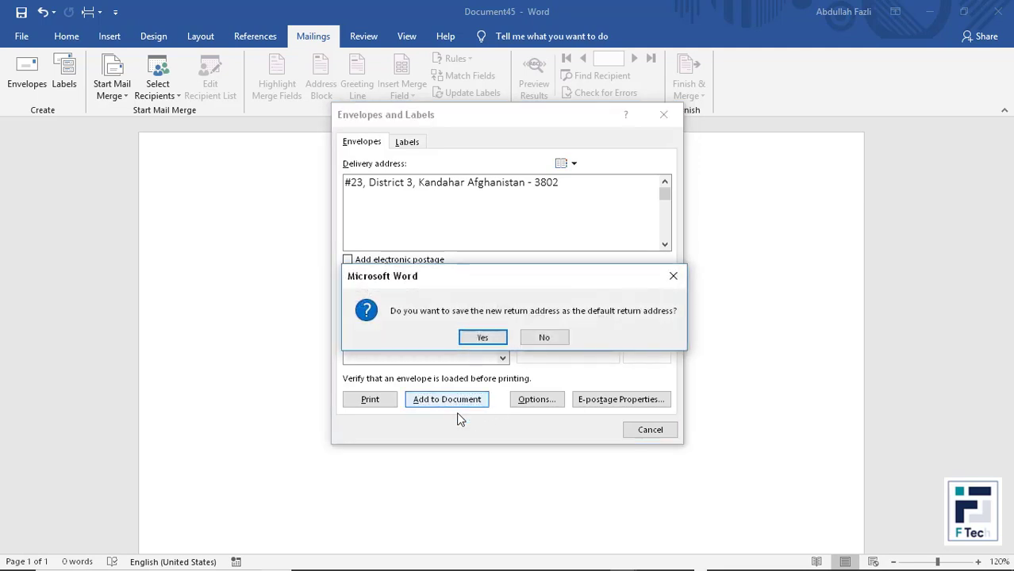
Step: Save the return address as default, then toggle Bold on and off for the delivery address
{"action": "left_click", "coordinate": [481, 339]}
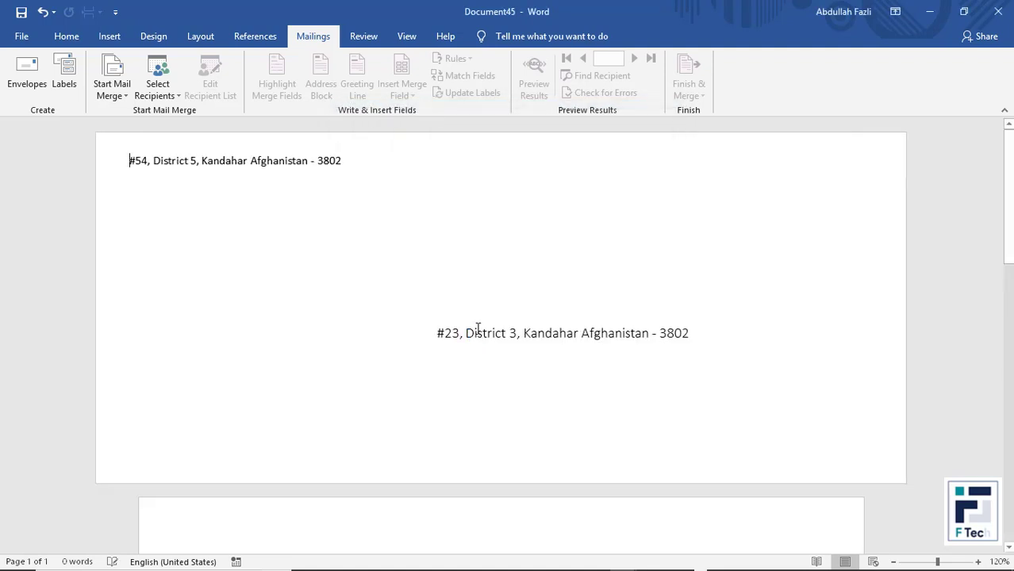
{"action": "triple_click", "coordinate": [220, 165]}
{"action": "left_click", "coordinate": [502, 300]}
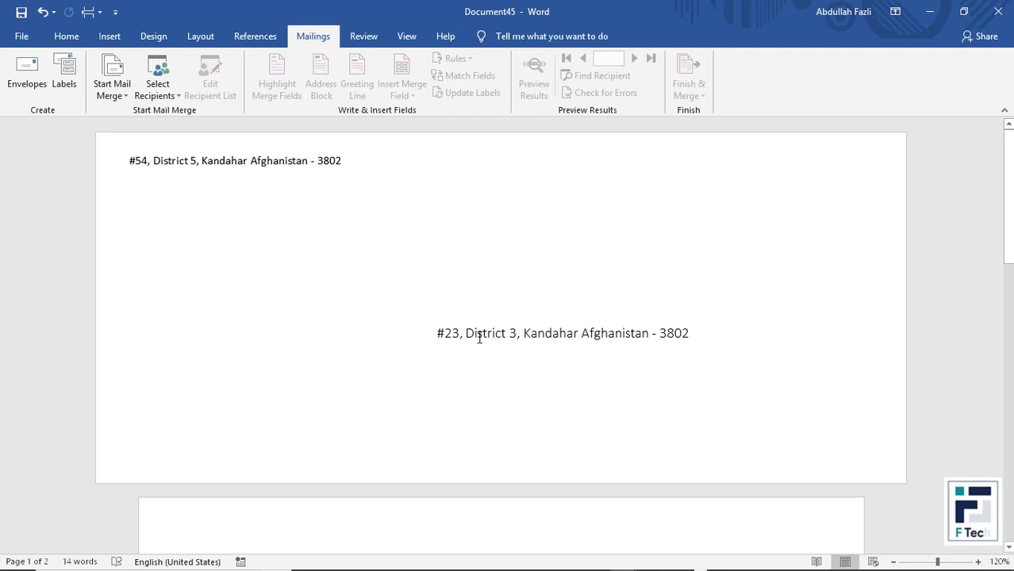
{"action": "left_click_drag", "start_coordinate": [438, 331], "coordinate": [695, 320]}
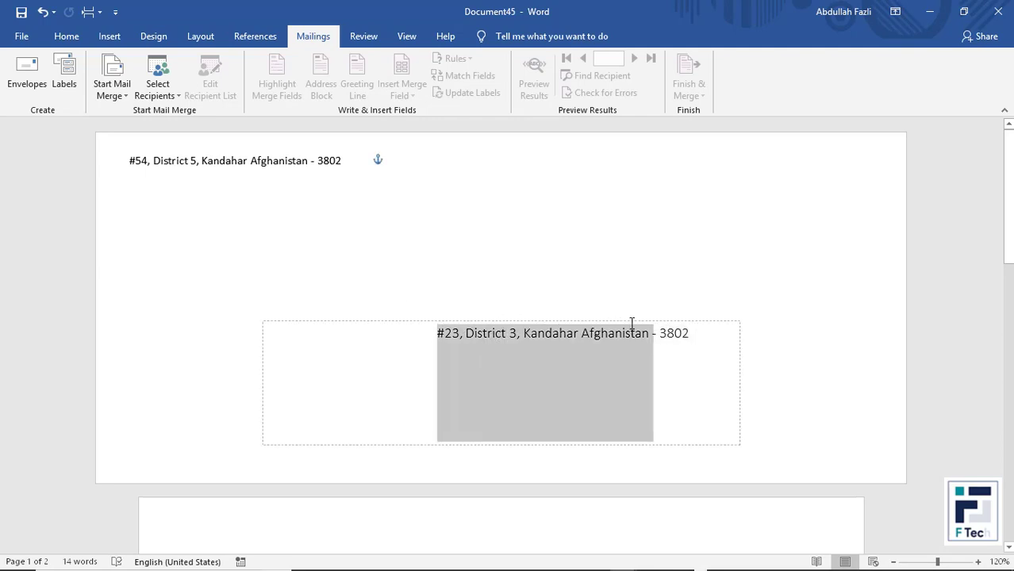
{"action": "left_click", "coordinate": [704, 297]}
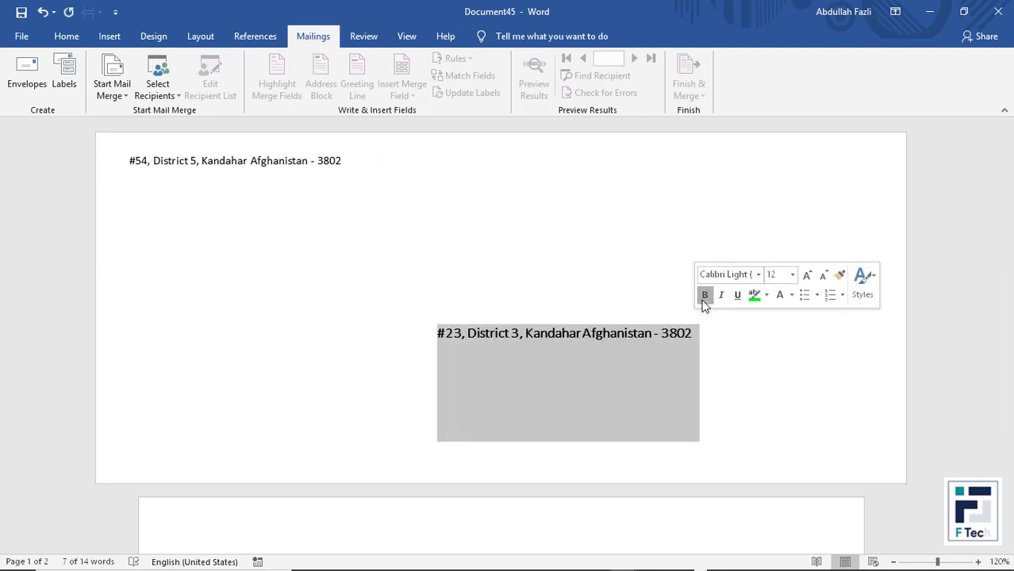
{"action": "left_click", "coordinate": [704, 296]}
{"action": "left_click", "coordinate": [716, 355]}
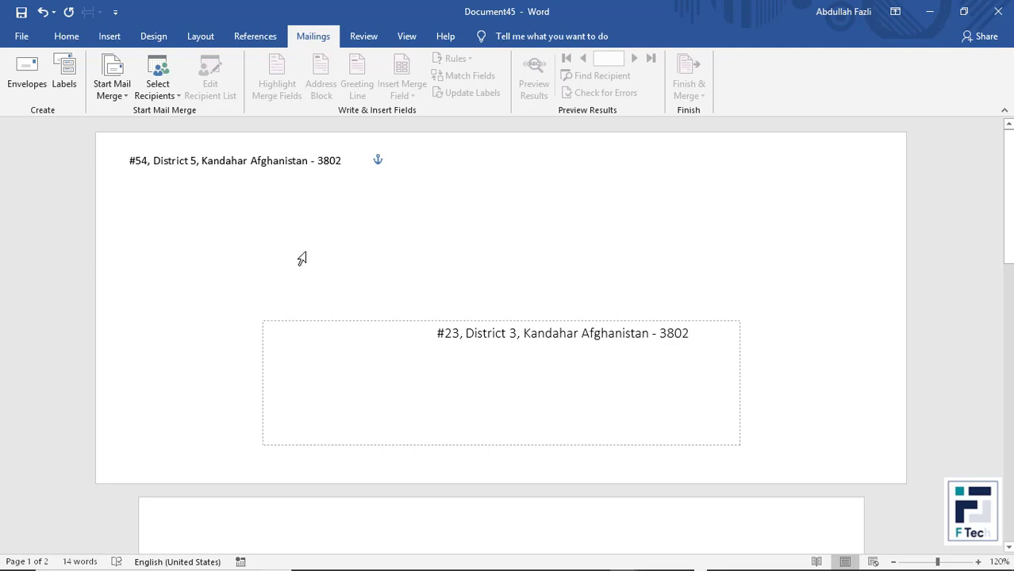
Step: In Labels, type the 'Name :' and 'F/Name :' lines, each followed by an underscore blank
{"action": "left_click", "coordinate": [64, 80]}
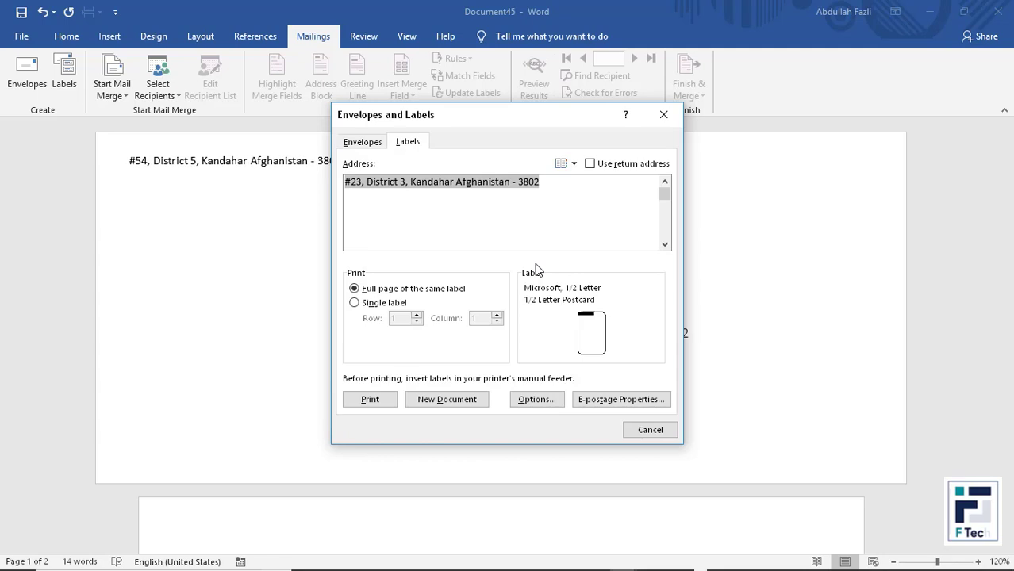
{"action": "type", "text": "Name : "}
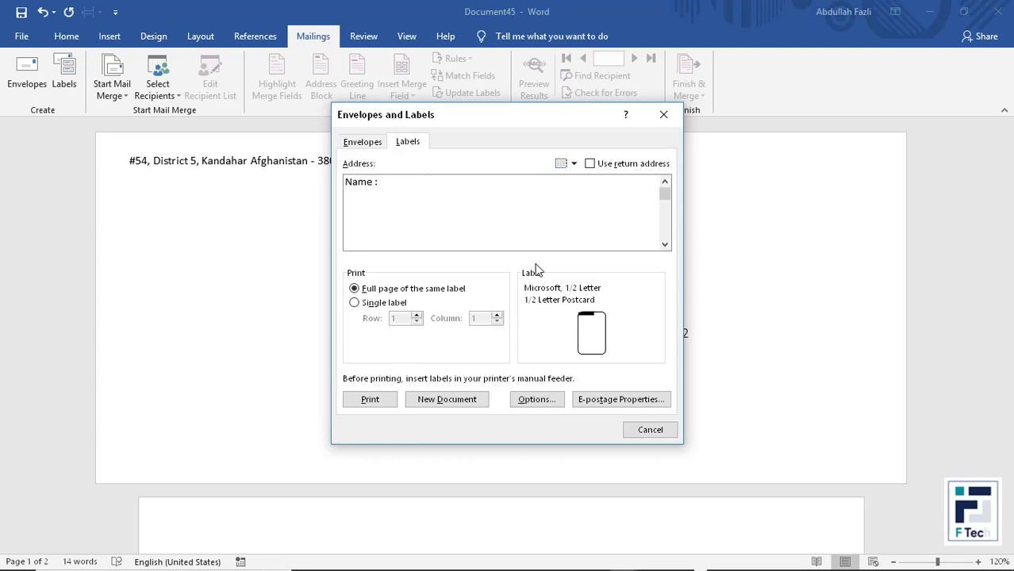
{"action": "type", "text": "-----------"}
{"action": "key", "text": "BackSpace"}
{"action": "key", "text": "BackSpace"}
{"action": "key", "text": "BackSpace"}
{"action": "key", "text": "BackSpace"}
{"action": "key", "text": "BackSpace"}
{"action": "key", "text": "BackSpace"}
{"action": "key", "text": "BackSpace"}
{"action": "type", "text": "_________"}
{"action": "type", "text": "_____"}
{"action": "key", "text": "Return"}
{"action": "type", "text": "F/Name"}
{"action": "type", "text": " : ________"}
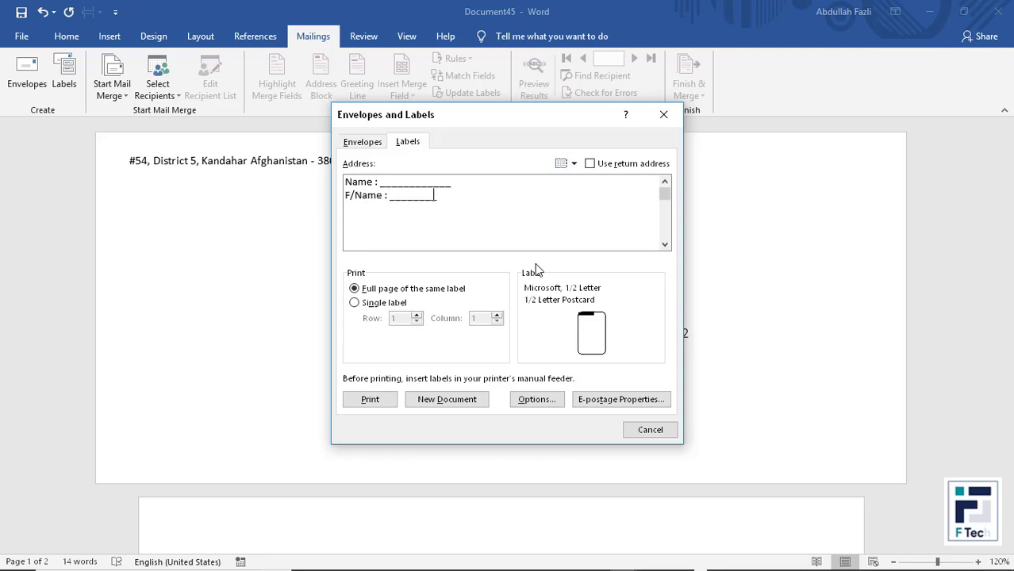
{"action": "type", "text": "____)"}
{"action": "key", "text": "BackSpace"}
{"action": "type", "text": "))"}
{"action": "key", "text": "BackSpace"}
{"action": "key", "text": "BackSpace"}
{"action": "type", "text": "___"}
{"action": "key", "text": "BackSpace"}
{"action": "key", "text": "BackSpace"}
{"action": "type", "text": "_____"}
{"action": "key", "text": "Down"}
Step: Add 'Class :', 'Subject :' and 'Reg No :' lines, each with an underscore blank
{"action": "key", "text": "Return"}
{"action": "type", "text": "C"}
{"action": "type", "text": "lass : "}
{"action": "type", "text": "__________________"}
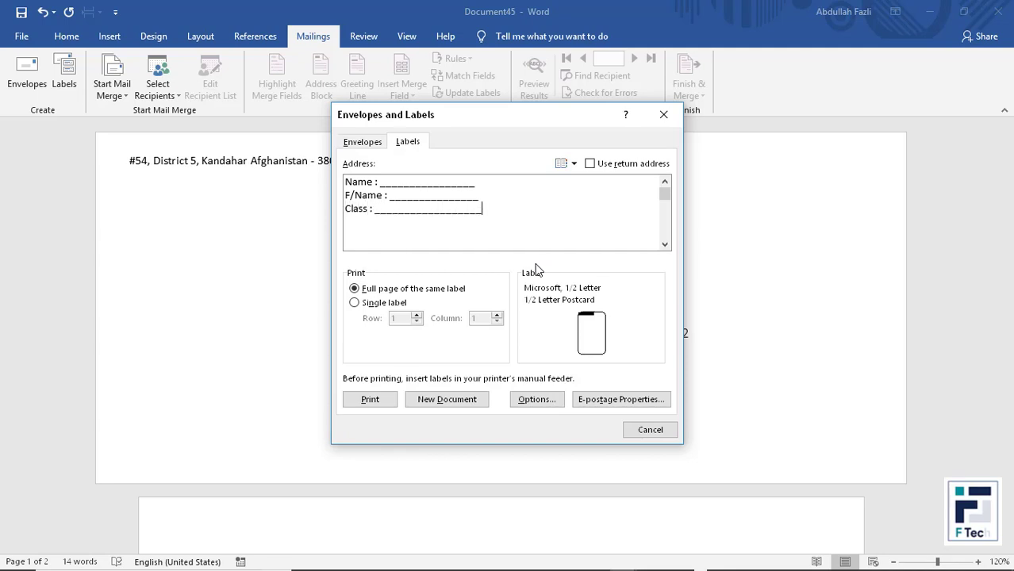
{"action": "key", "text": "Return"}
{"action": "type", "text": "Subject "}
{"action": "type", "text": ": _____"}
{"action": "type", "text": "___________ "}
{"action": "type", "text": "R"}
{"action": "type", "text": "oll No"}
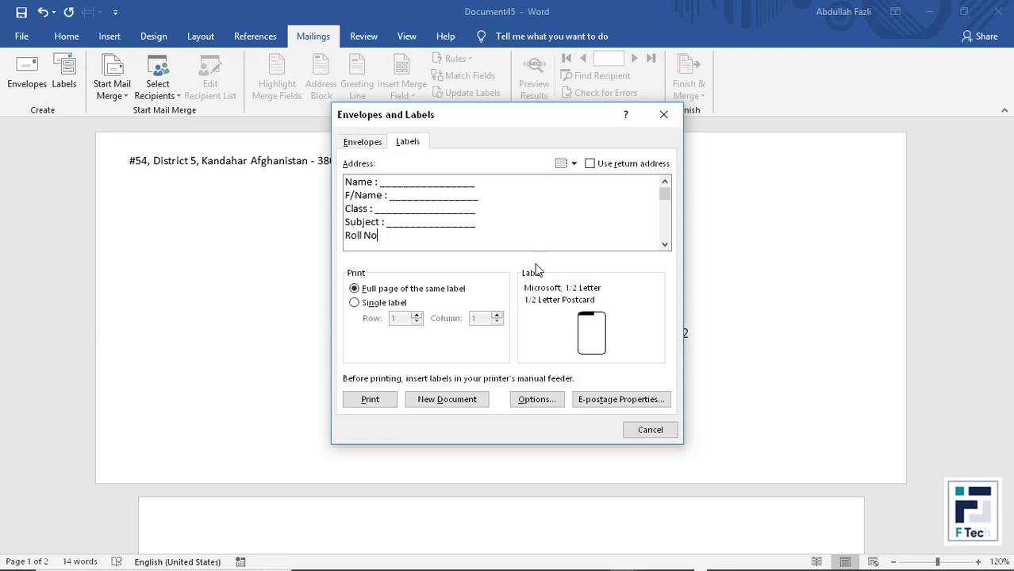
{"action": "key", "text": "BackSpace"}
{"action": "key", "text": "BackSpace"}
{"action": "key", "text": "BackSpace"}
{"action": "key", "text": "BackSpace"}
{"action": "key", "text": "BackSpace"}
{"action": "key", "text": "BackSpace"}
{"action": "type", "text": "e"}
{"action": "type", "text": "g No :"}
{"action": "type", "text": " ______________"}
{"action": "type", "text": "__"}
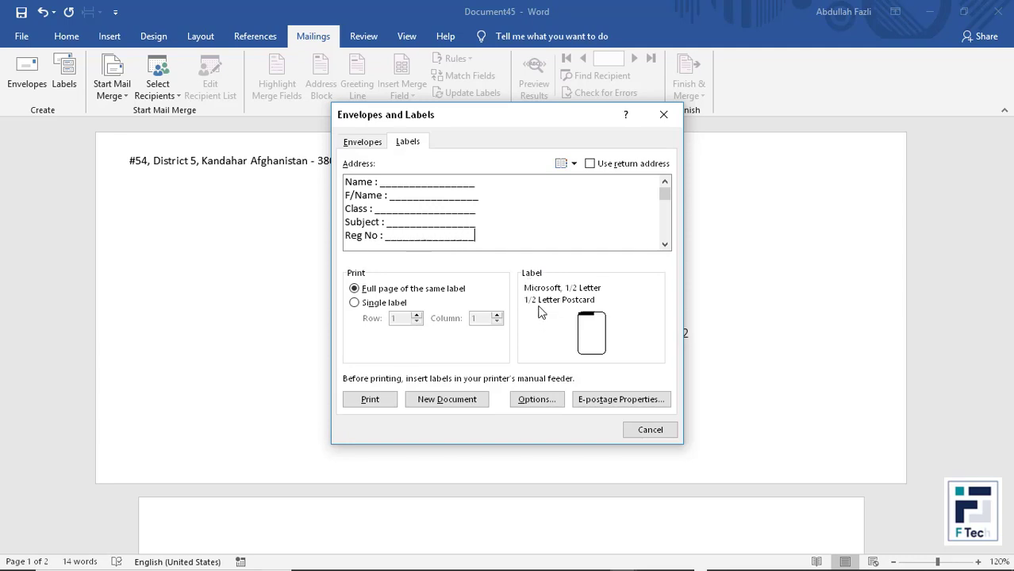
Step: Choose the Microsoft 30 Per Page address label in Label Options and confirm
{"action": "left_click", "coordinate": [552, 403]}
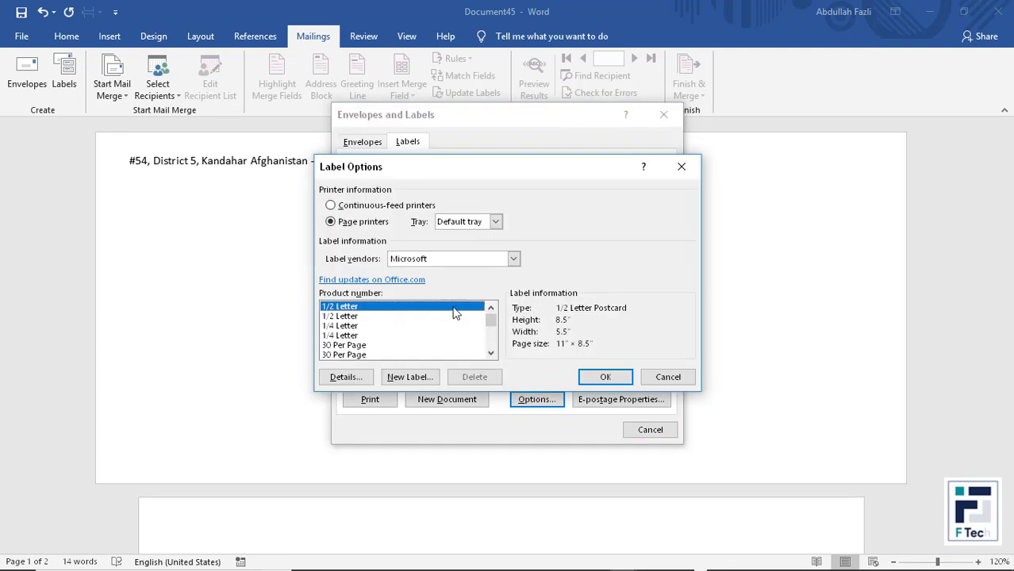
{"action": "scroll", "coordinate": [361, 341], "scroll_direction": "down", "scroll_amount": 3}
{"action": "scroll", "coordinate": [357, 357], "scroll_direction": "down", "scroll_amount": 3}
{"action": "scroll", "coordinate": [359, 358], "scroll_direction": "up", "scroll_amount": 5}
{"action": "left_click", "coordinate": [361, 355]}
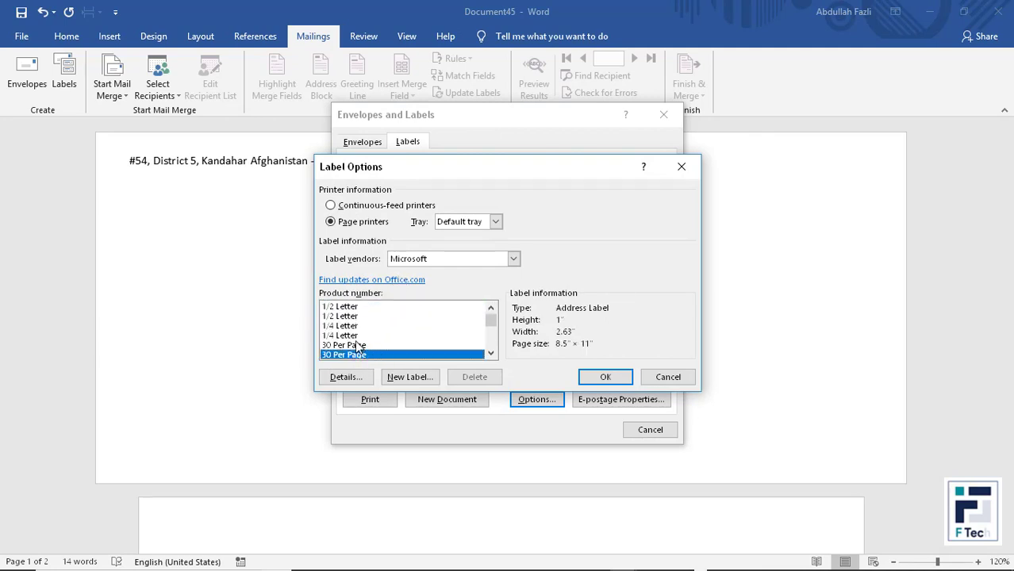
{"action": "left_click", "coordinate": [585, 379]}
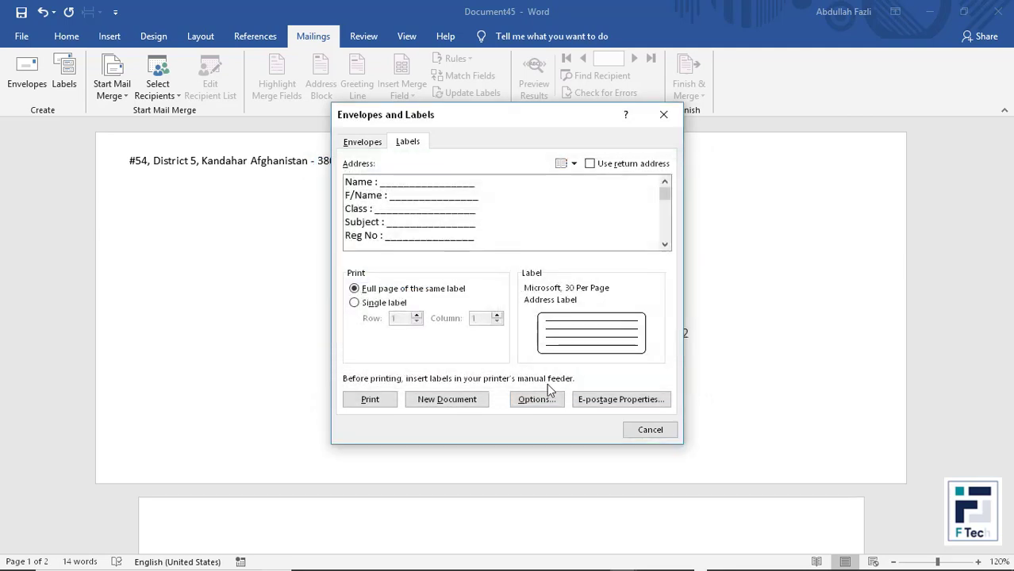
Step: Create the full-page label document and make its bottom row of labels taller
{"action": "left_click", "coordinate": [466, 403]}
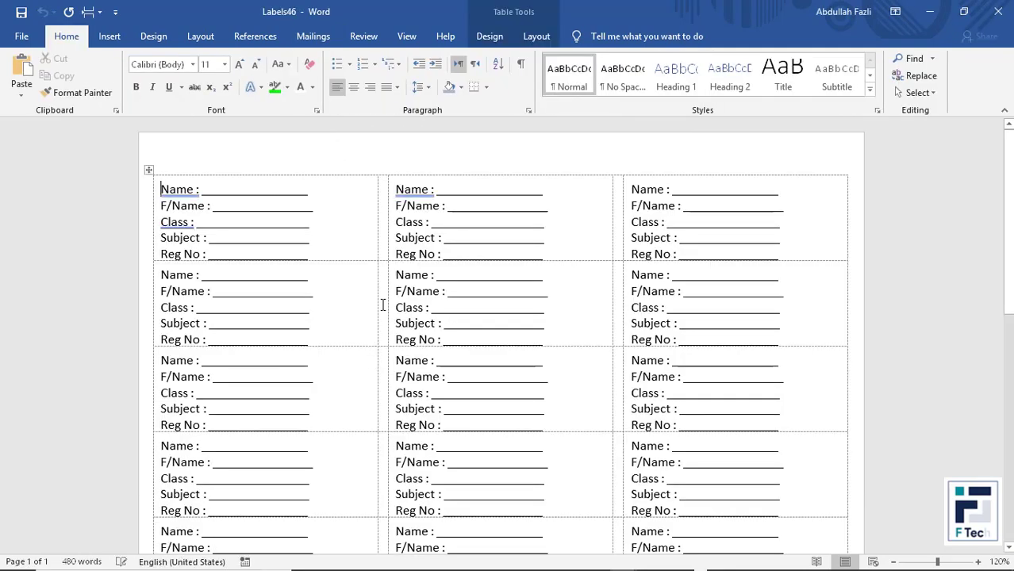
{"action": "scroll", "coordinate": [236, 220], "scroll_direction": "down", "scroll_amount": 4}
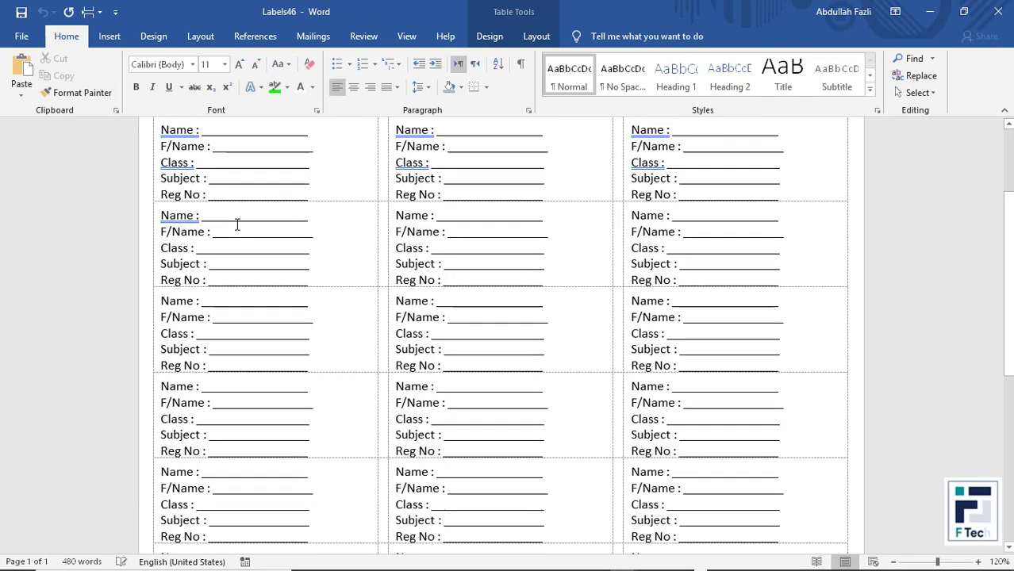
{"action": "scroll", "coordinate": [238, 222], "scroll_direction": "down", "scroll_amount": 4}
{"action": "scroll", "coordinate": [245, 255], "scroll_direction": "down", "scroll_amount": 4}
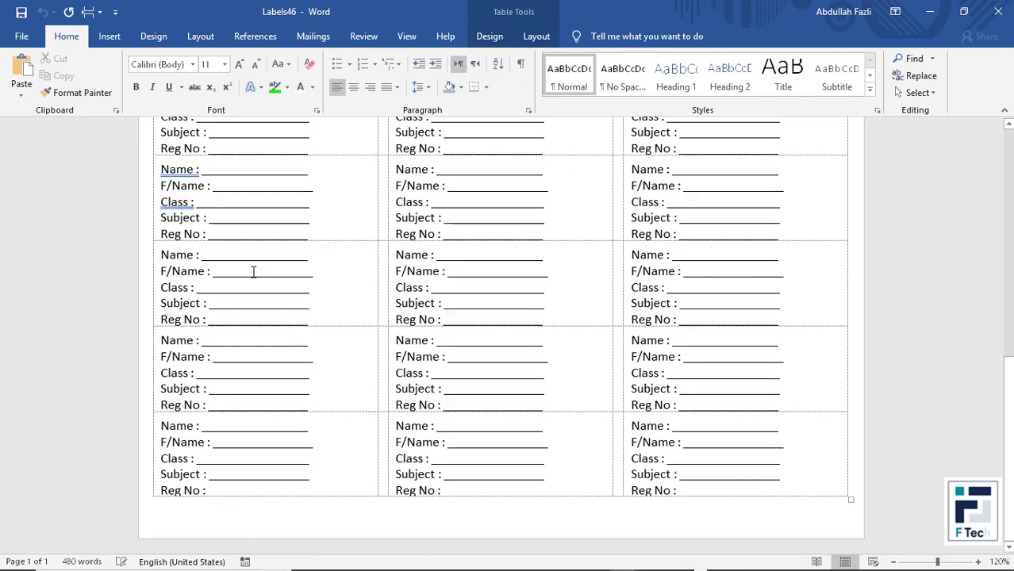
{"action": "left_click", "coordinate": [691, 490]}
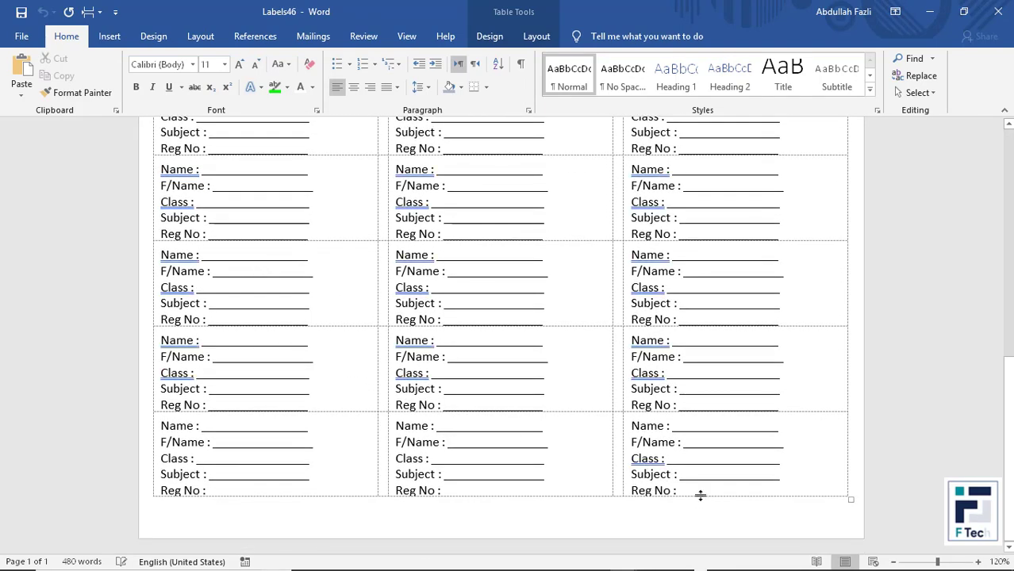
{"action": "left_click_drag", "start_coordinate": [701, 497], "coordinate": [701, 512]}
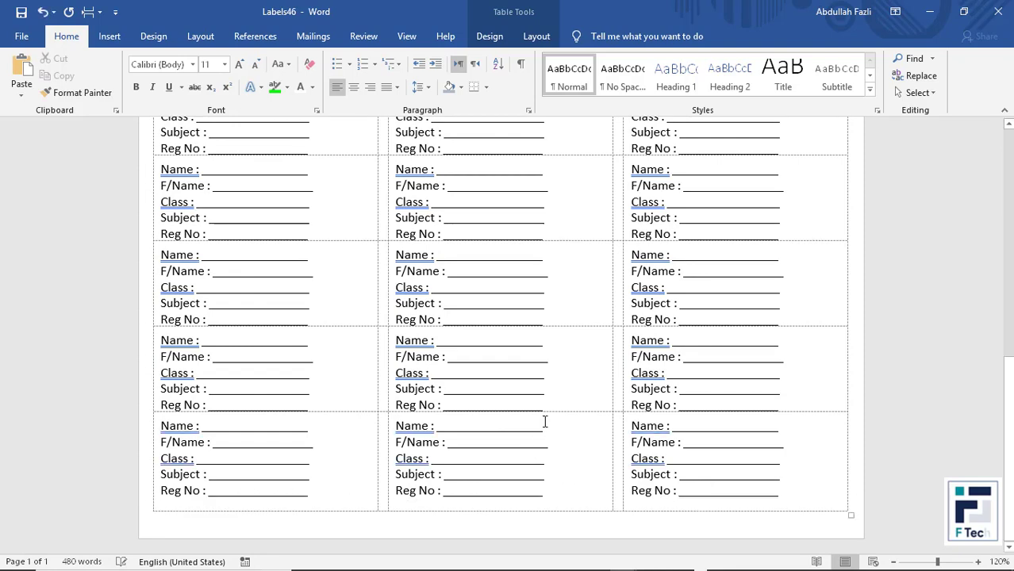
{"action": "scroll", "coordinate": [543, 419], "scroll_direction": "up", "scroll_amount": 2}
{"action": "scroll", "coordinate": [530, 408], "scroll_direction": "up", "scroll_amount": 2}
{"action": "scroll", "coordinate": [488, 390], "scroll_direction": "up", "scroll_amount": 2}
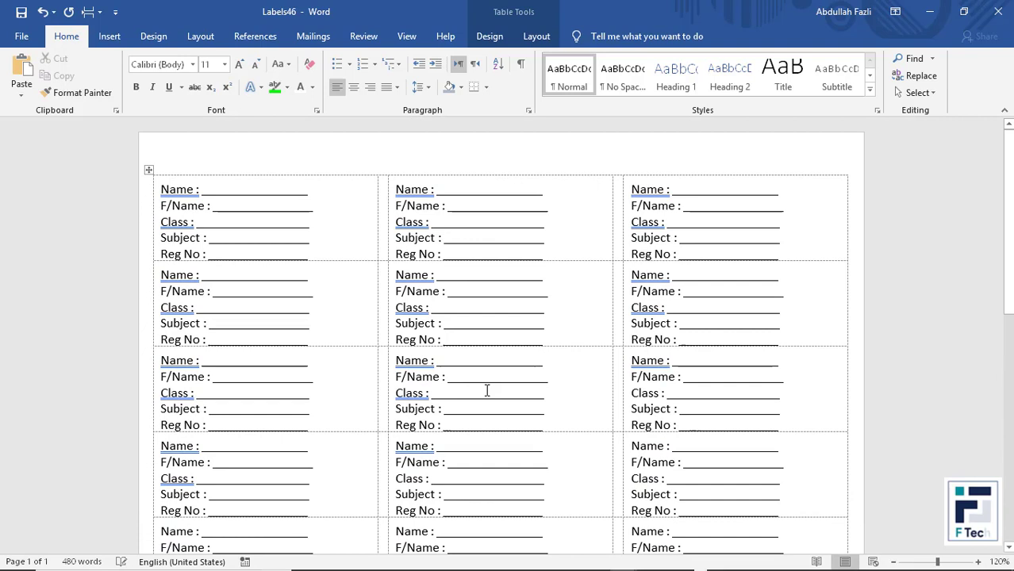
{"action": "left_click", "coordinate": [320, 198]}
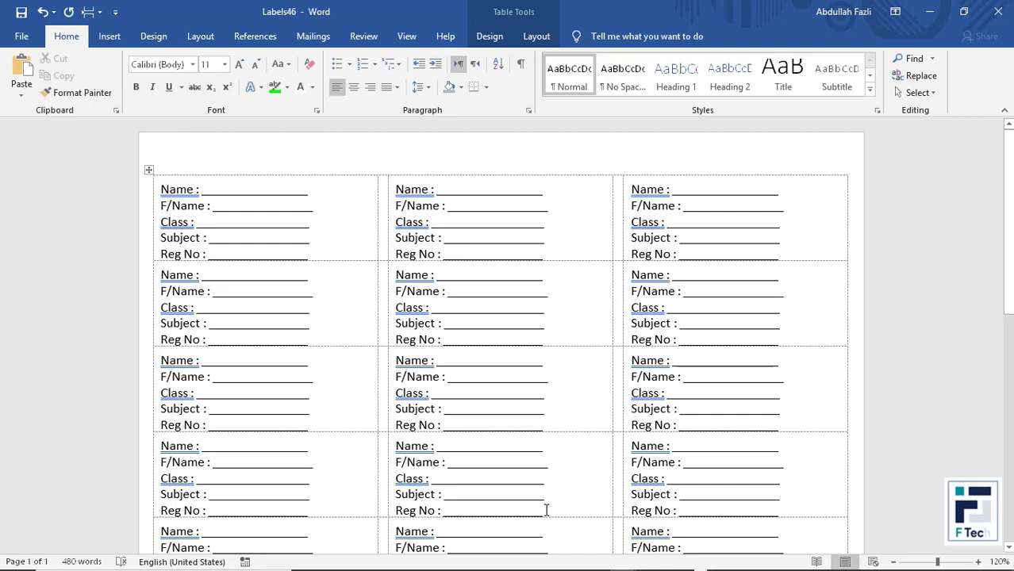
Step: Start a new blank document with Ctrl+N and bring up the Mailings commands
{"action": "scroll", "coordinate": [319, 322], "scroll_direction": "down", "scroll_amount": 3}
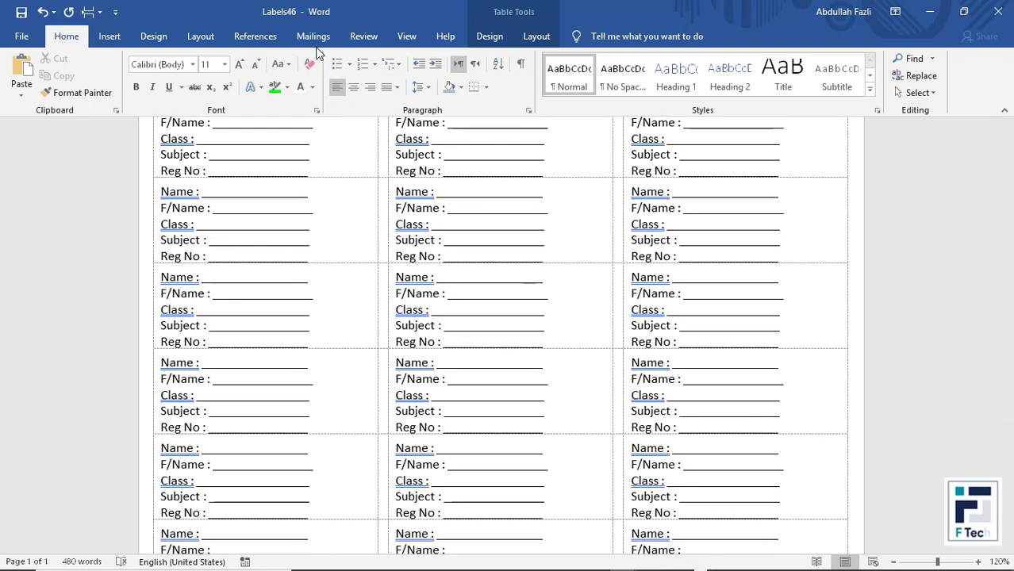
{"action": "left_click", "coordinate": [313, 36]}
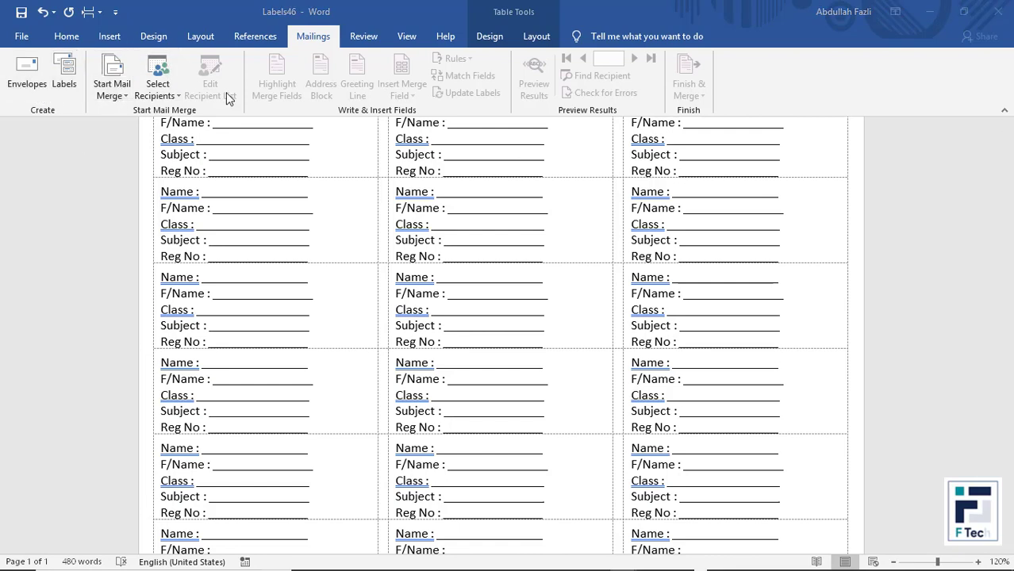
{"action": "key", "text": "ctrl+n"}
{"action": "left_click", "coordinate": [323, 39]}
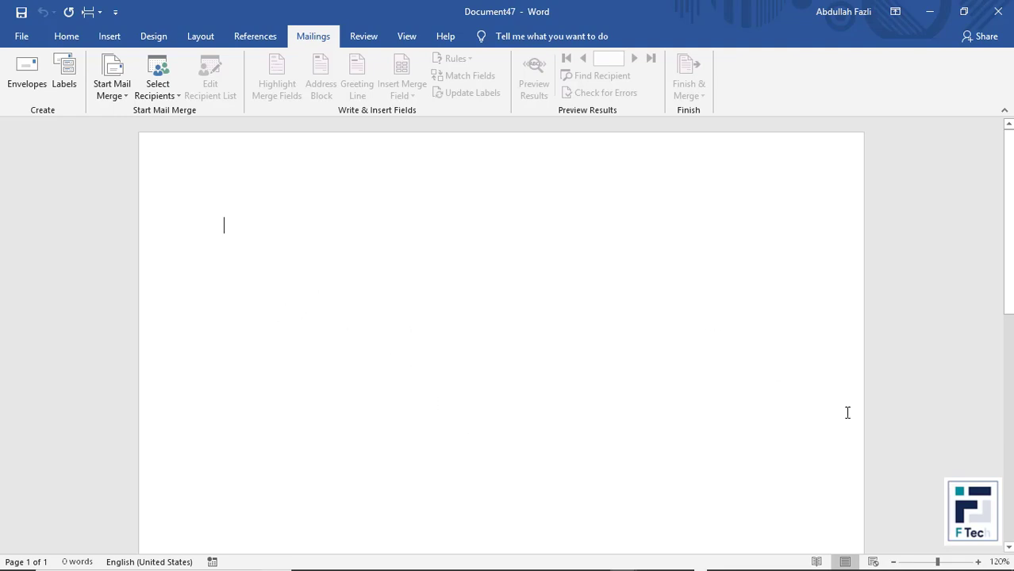
Step: Open and close the Start Mail Merge type list unused, then switch to the Insert commands
{"action": "scroll", "coordinate": [443, 398], "scroll_direction": "down", "scroll_amount": 3}
{"action": "scroll", "coordinate": [443, 399], "scroll_direction": "down", "scroll_amount": 5}
{"action": "scroll", "coordinate": [443, 399], "scroll_direction": "down", "scroll_amount": 5}
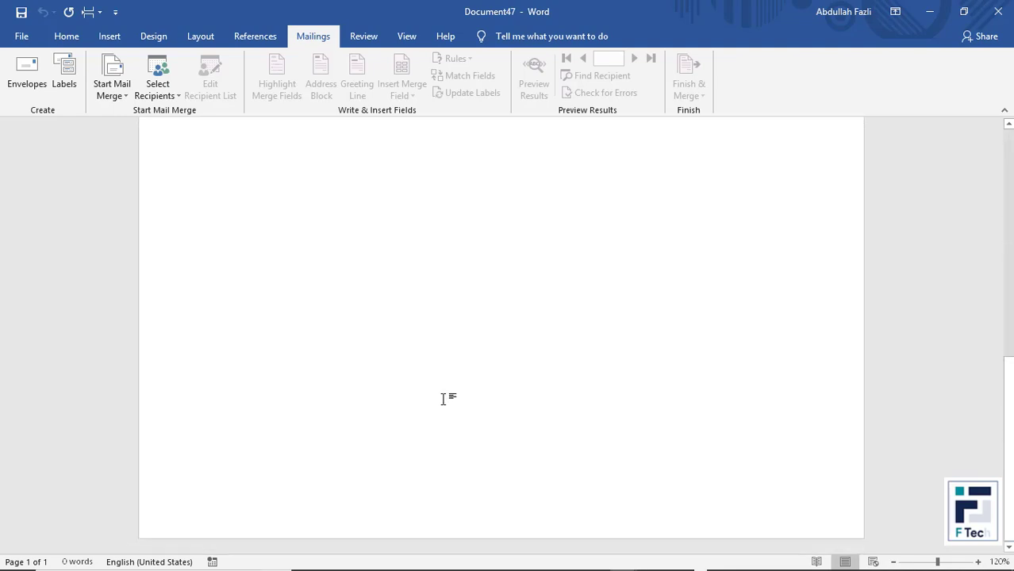
{"action": "scroll", "coordinate": [443, 398], "scroll_direction": "up", "scroll_amount": 5}
{"action": "scroll", "coordinate": [443, 399], "scroll_direction": "up", "scroll_amount": 5}
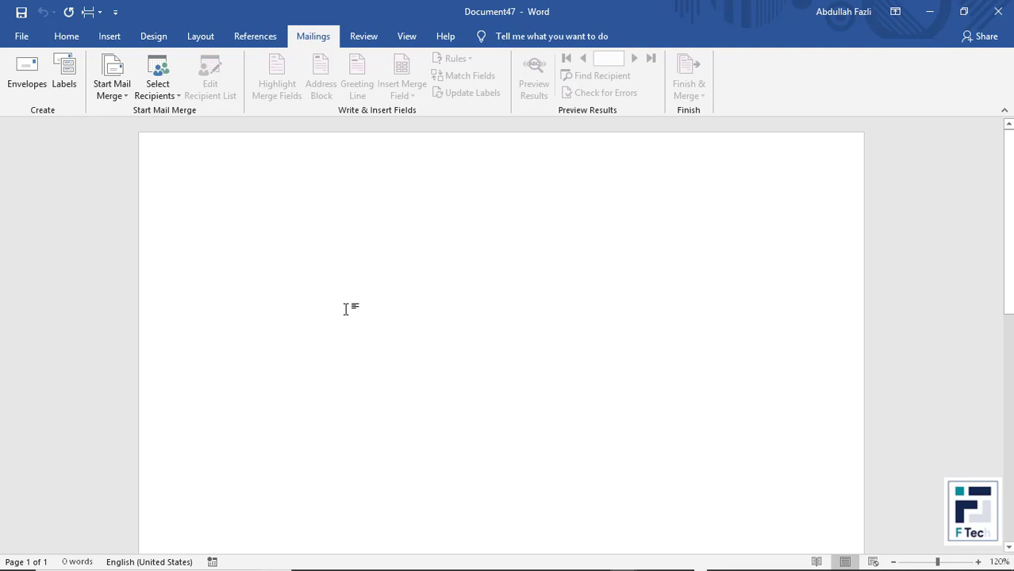
{"action": "left_click", "coordinate": [125, 96]}
{"action": "left_click", "coordinate": [124, 97]}
{"action": "left_click", "coordinate": [108, 36]}
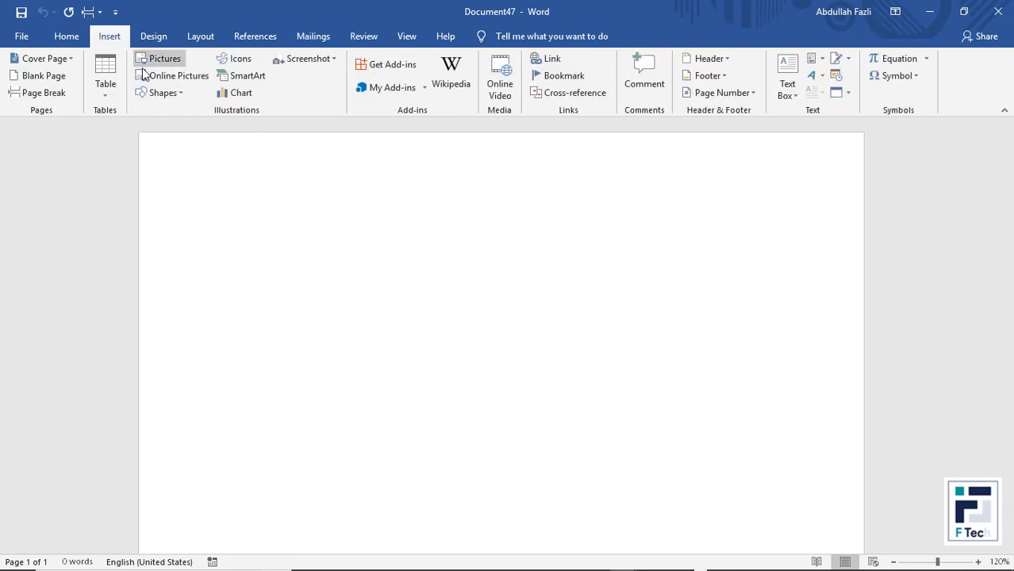
Step: Insert a 4x5 table and type the headers Name, Job, Salary and Email Address
{"action": "left_click", "coordinate": [111, 82]}
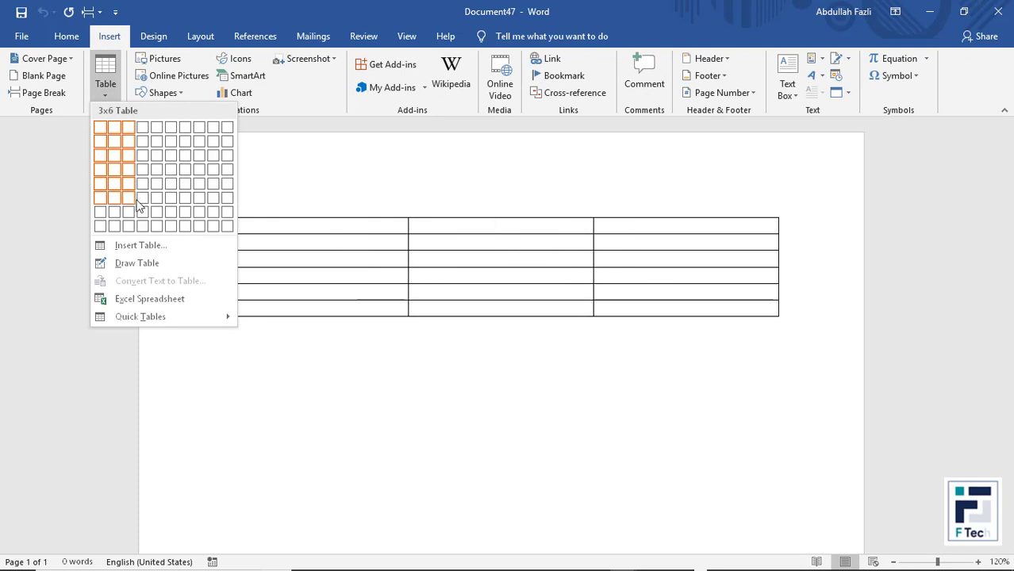
{"action": "left_click", "coordinate": [146, 186]}
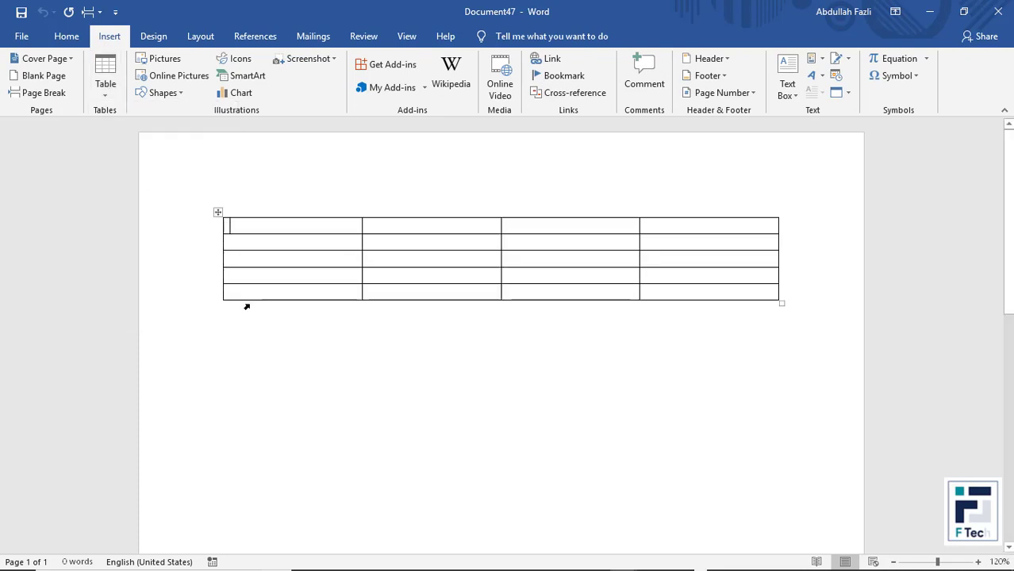
{"action": "type", "text": "Name"}
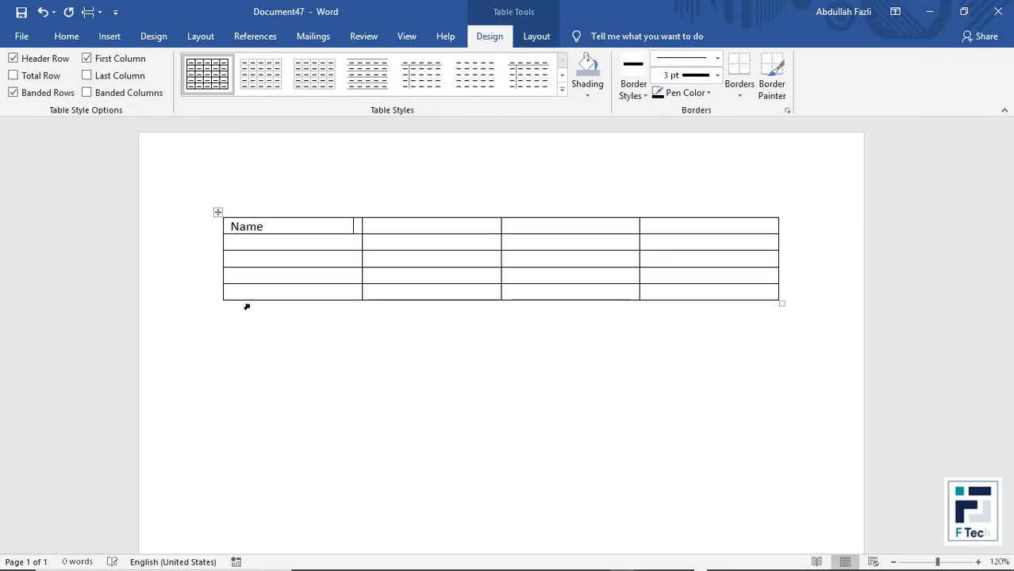
{"action": "key", "text": "Tab"}
{"action": "type", "text": "job"}
{"action": "key", "text": "Tab"}
{"action": "type", "text": "SA"}
{"action": "type", "text": "lar"}
{"action": "type", "text": "ary"}
{"action": "key", "text": "Tab"}
{"action": "type", "text": "em"}
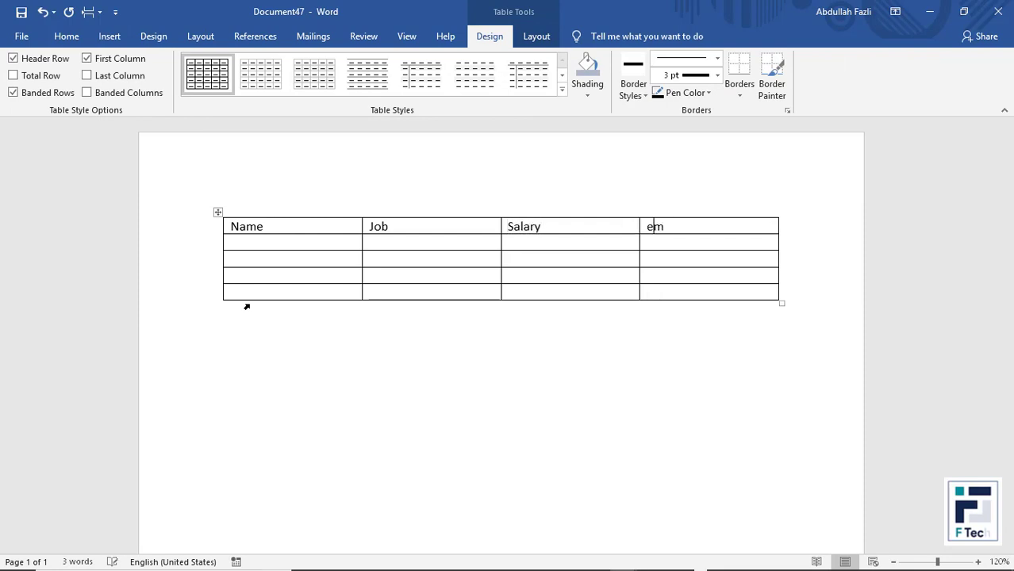
{"action": "type", "text": "ail Aadd"}
{"action": "type", "text": "re"}
{"action": "key", "text": "BackSpace"}
{"action": "key", "text": "BackSpace"}
{"action": "key", "text": "BackSpace"}
{"action": "key", "text": "BackSpace"}
{"action": "key", "text": "BackSpace"}
{"action": "type", "text": "d"}
{"action": "type", "text": "dress"}
{"action": "key", "text": "Tab"}
Step: Fill the first two employee rows, including an HR Officer at 10000 and a salary of 2000
{"action": "type", "text": "Ahmad"}
{"action": "key", "text": "Tab"}
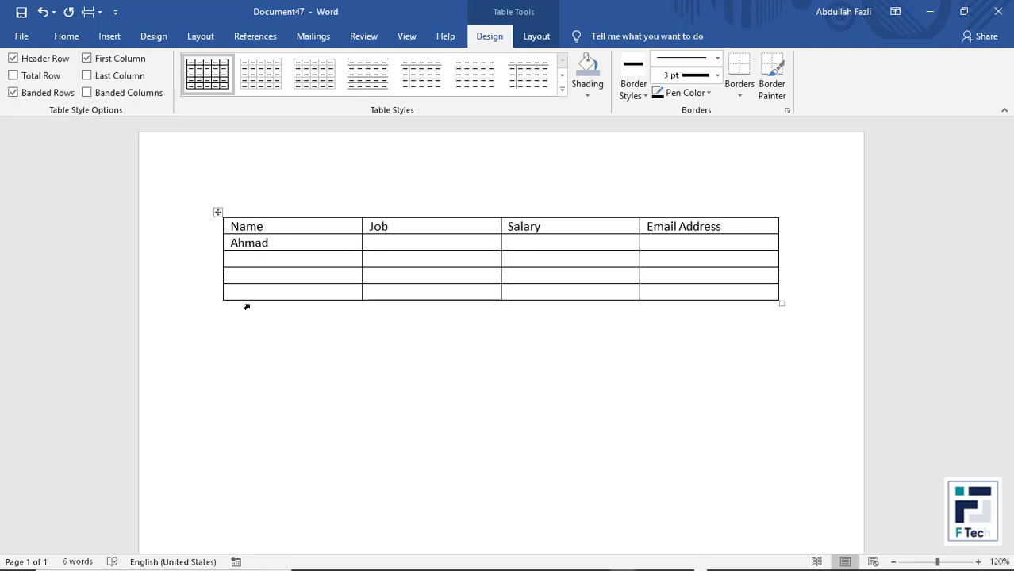
{"action": "type", "text": "Dto"}
{"action": "type", "text": "r"}
{"action": "key", "text": "BackSpace"}
{"action": "key", "text": "BackSpace"}
{"action": "key", "text": "BackSpace"}
{"action": "key", "text": "BackSpace"}
{"action": "type", "text": "HR"}
{"action": "key", "text": "shift+Tab"}
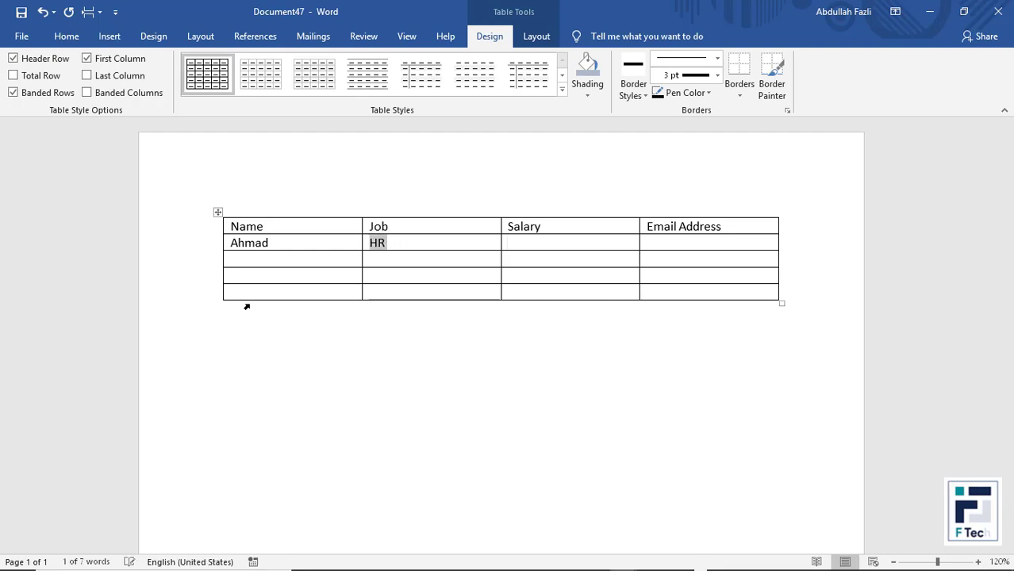
{"action": "key", "text": "Right"}
{"action": "type", "text": "Off"}
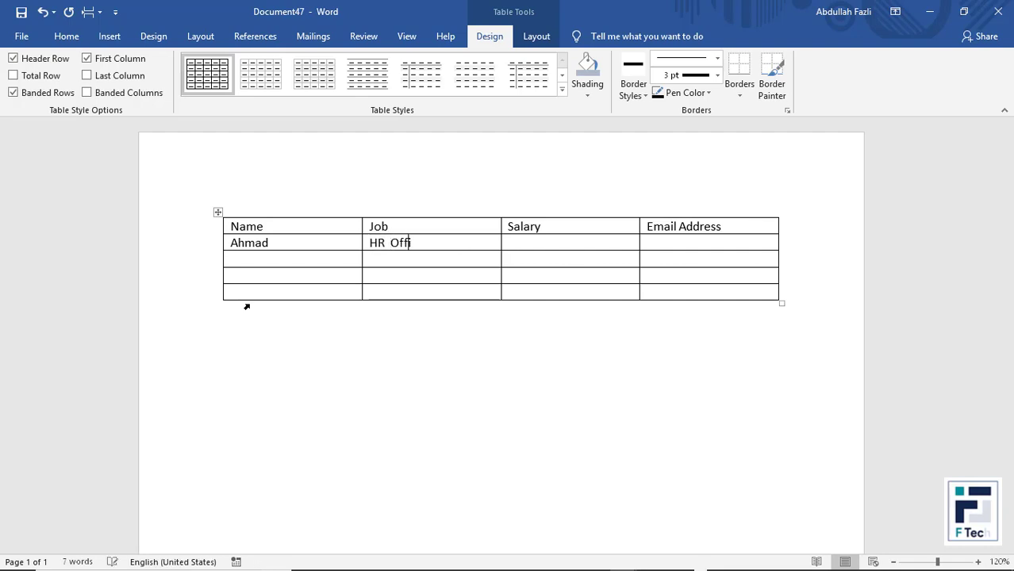
{"action": "type", "text": "icer"}
{"action": "type", "text": "10000"}
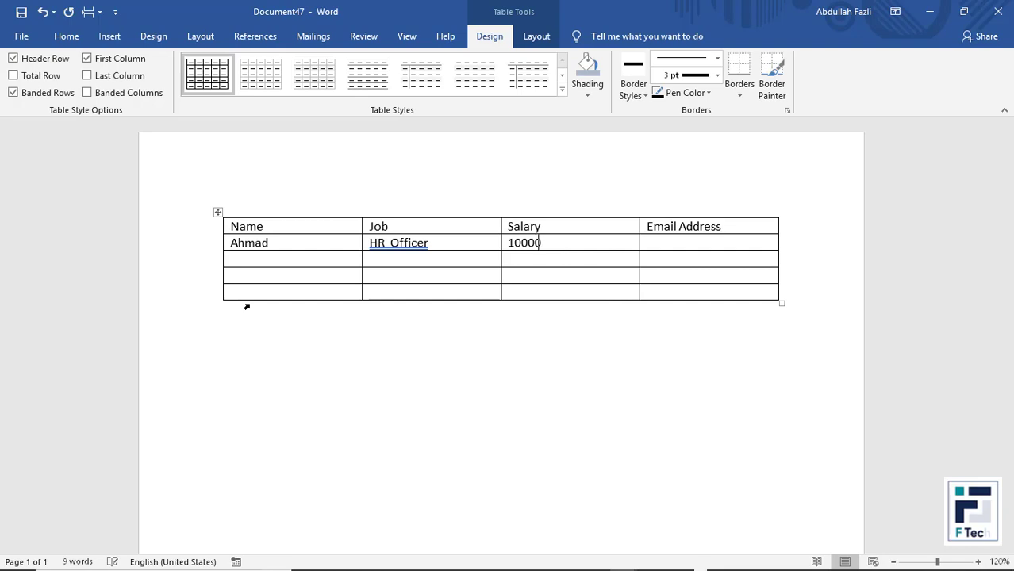
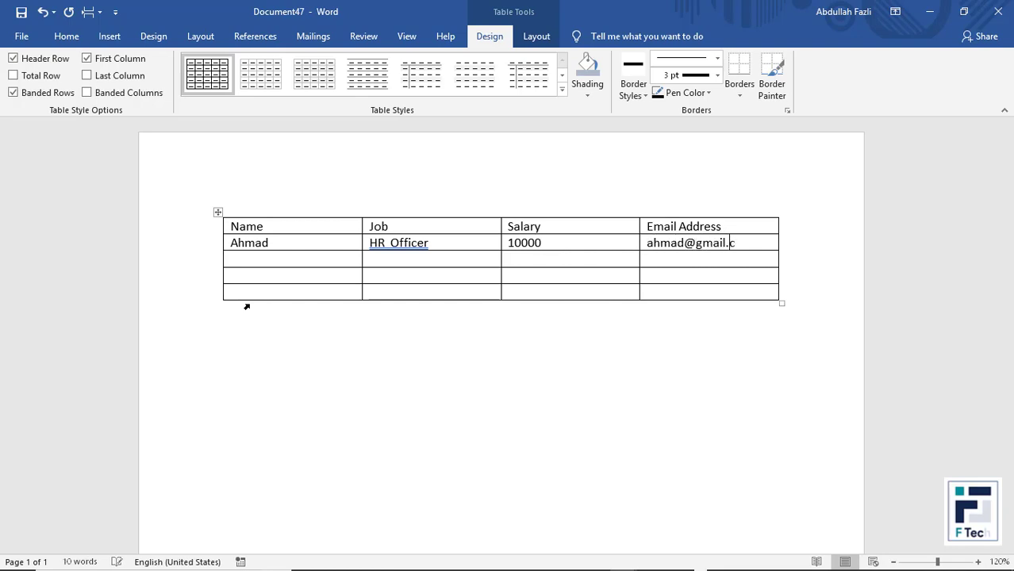
{"action": "key", "text": "Tab"}
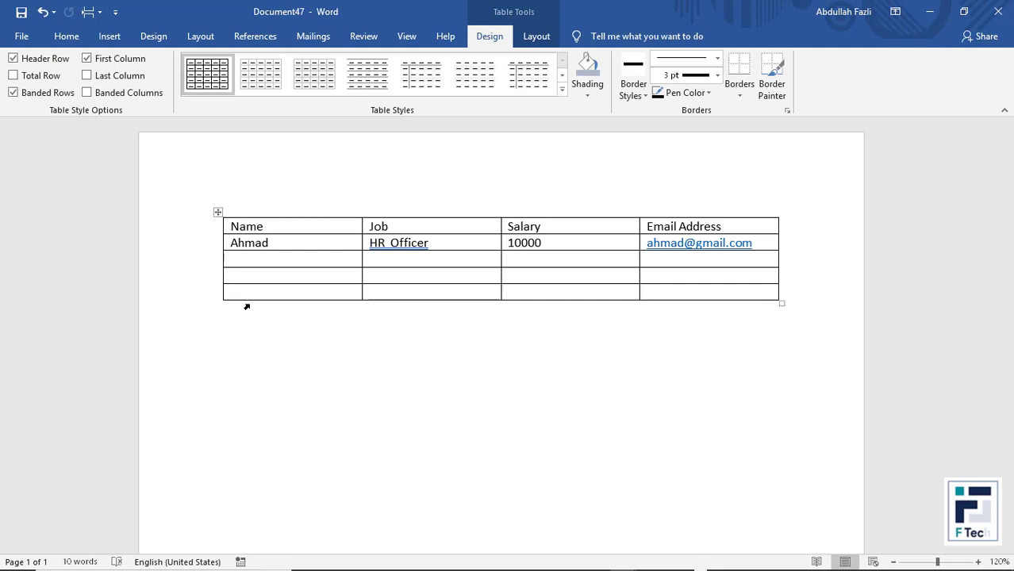
{"action": "type", "text": "Jan"}
{"action": "key", "text": "Tab"}
{"action": "type", "text": "Fin"}
{"action": "type", "text": "e C"}
{"action": "type", "text": "ice"}
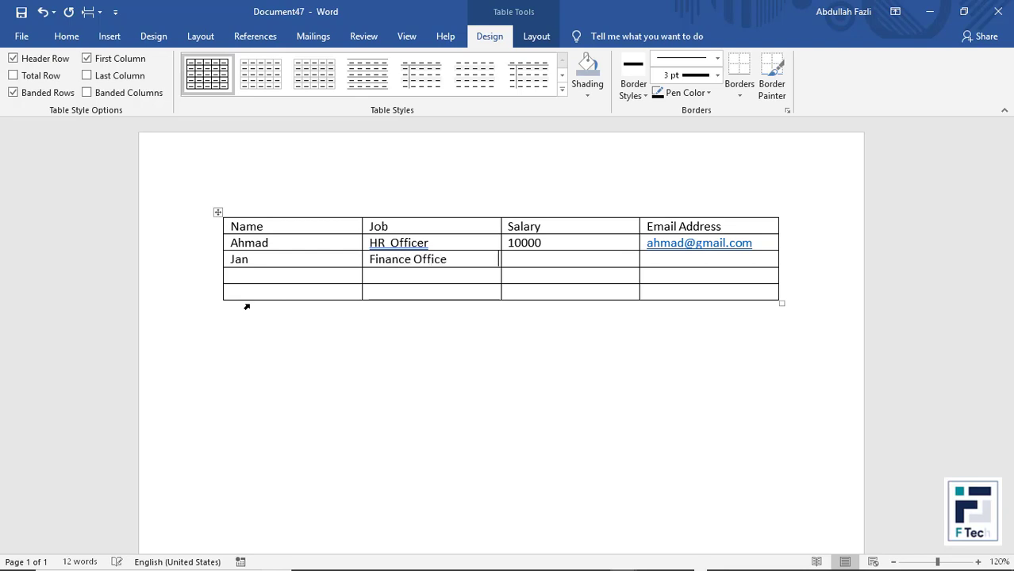
{"action": "key", "text": "Tab"}
{"action": "type", "text": "200"}
{"action": "type", "text": "0"}
{"action": "key", "text": "Tab"}
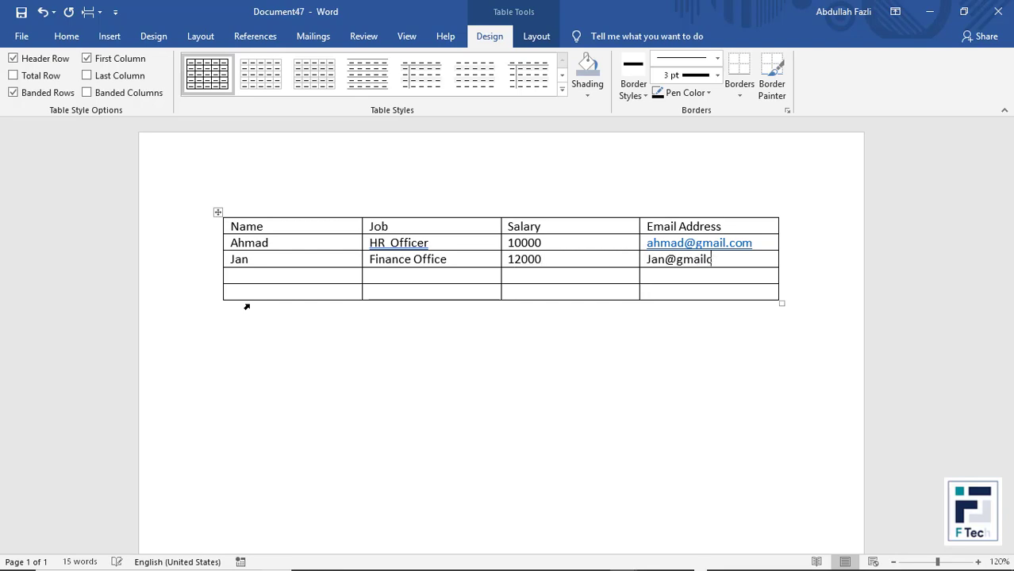
{"action": "key", "text": "Tab"}
{"action": "key", "text": "ctrl+z"}
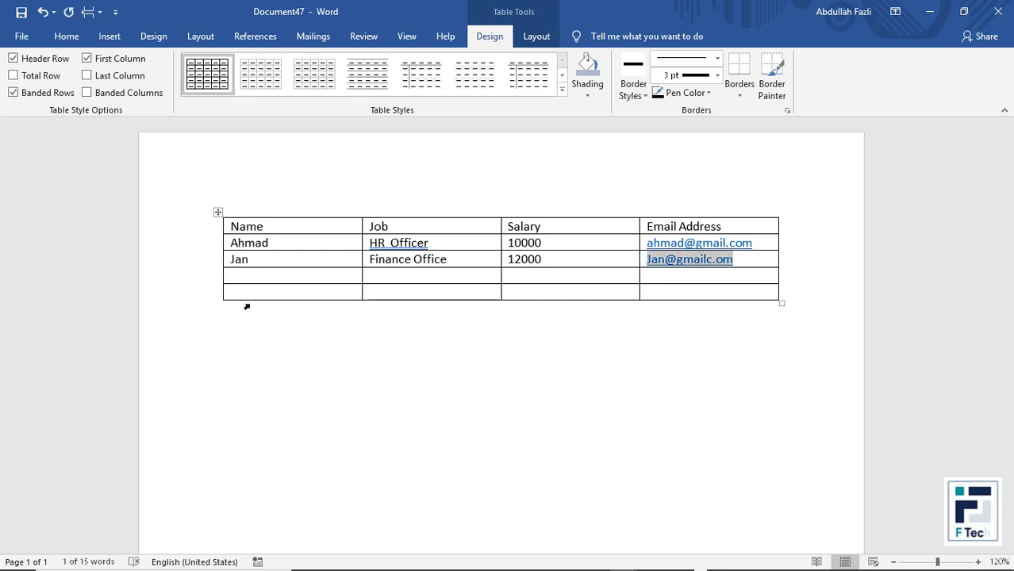
{"action": "key", "text": "BackSpace"}
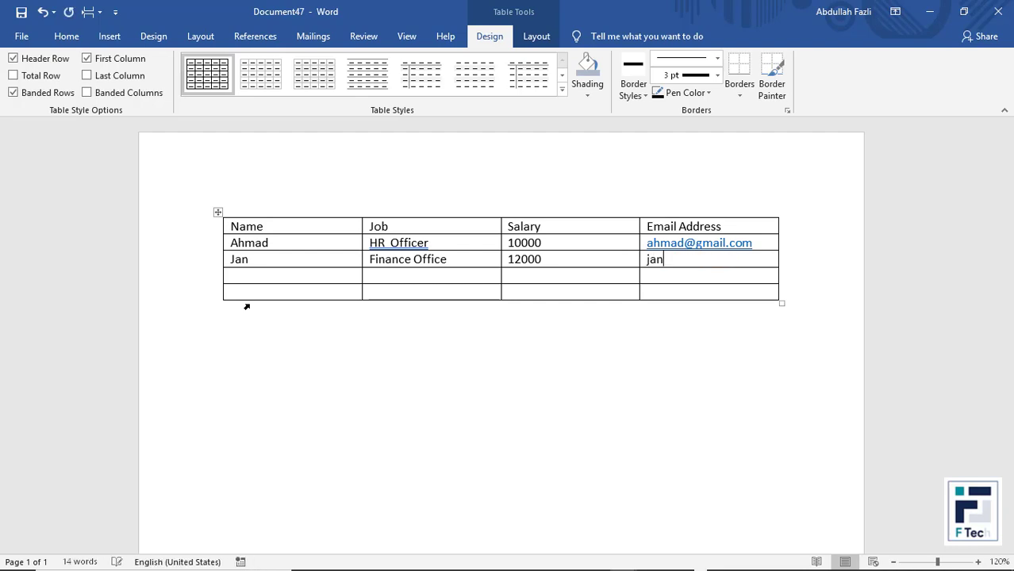
{"action": "key", "text": "Tab"}
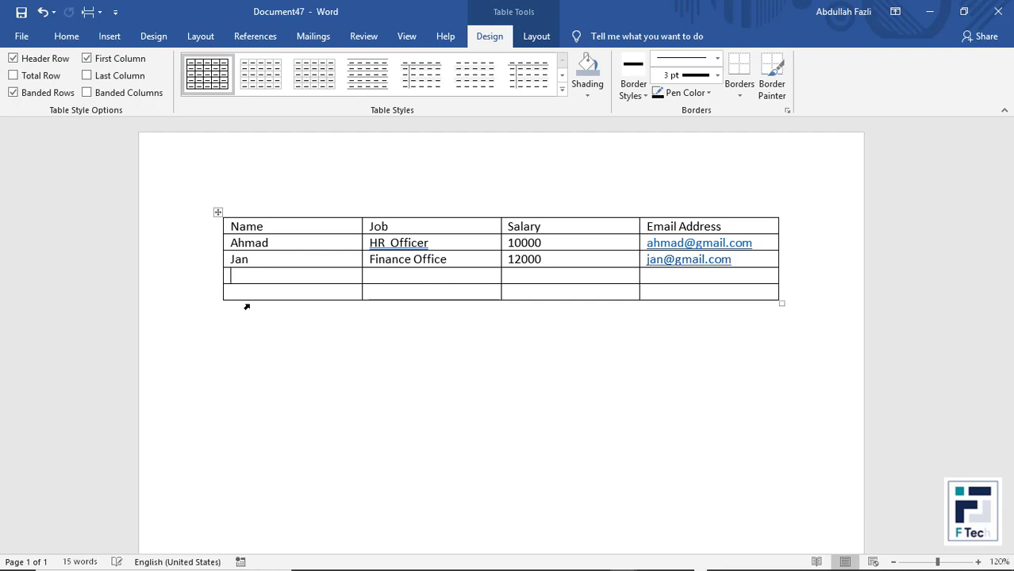
Step: Fill the last two employee rows with names, jobs (Cleaner, Assistant), salaries and e-mail addresses
{"action": "type", "text": "Hamid"}
{"action": "key", "text": "Down"}
{"action": "type", "text": "ahn"}
{"action": "key", "text": "ctrl+shift+Left"}
{"action": "type", "text": "Kha"}
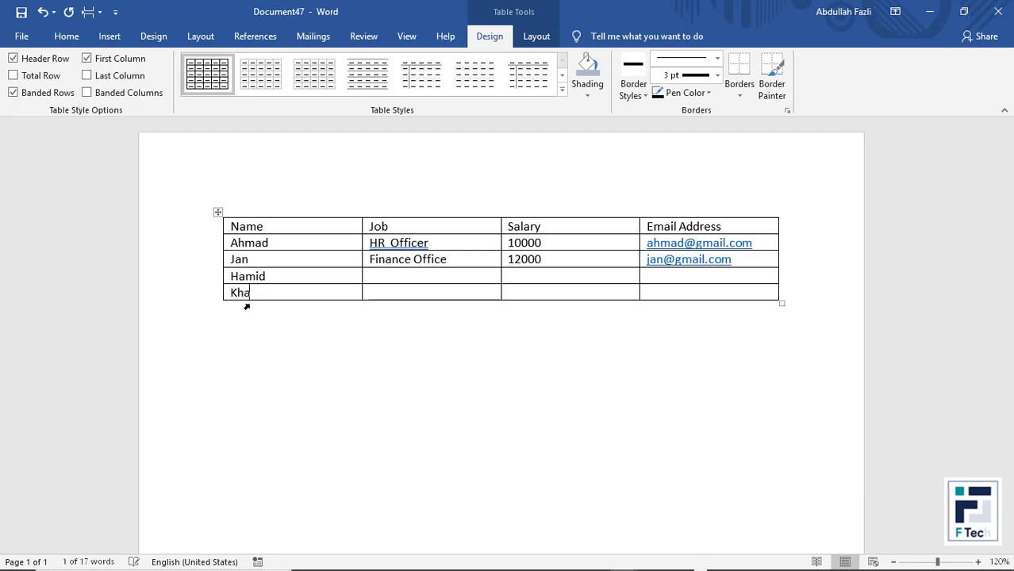
{"action": "type", "text": "n"}
{"action": "key", "text": "Up"}
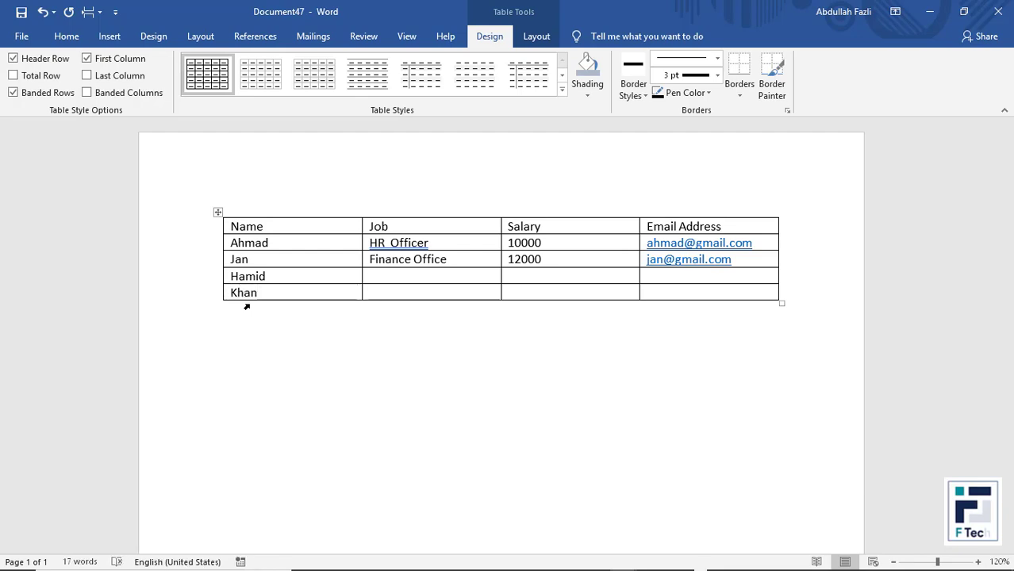
{"action": "type", "text": "Cleaner"}
{"action": "key", "text": "Down"}
{"action": "type", "text": "Ass"}
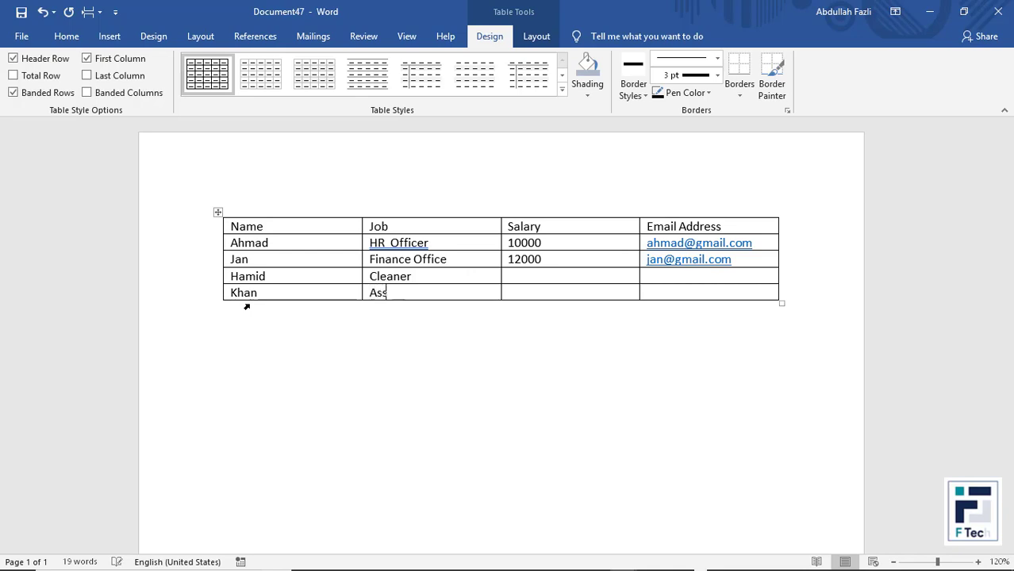
{"action": "type", "text": "istant"}
{"action": "key", "text": "Tab"}
{"action": "key", "text": "Up"}
{"action": "type", "text": "00"}
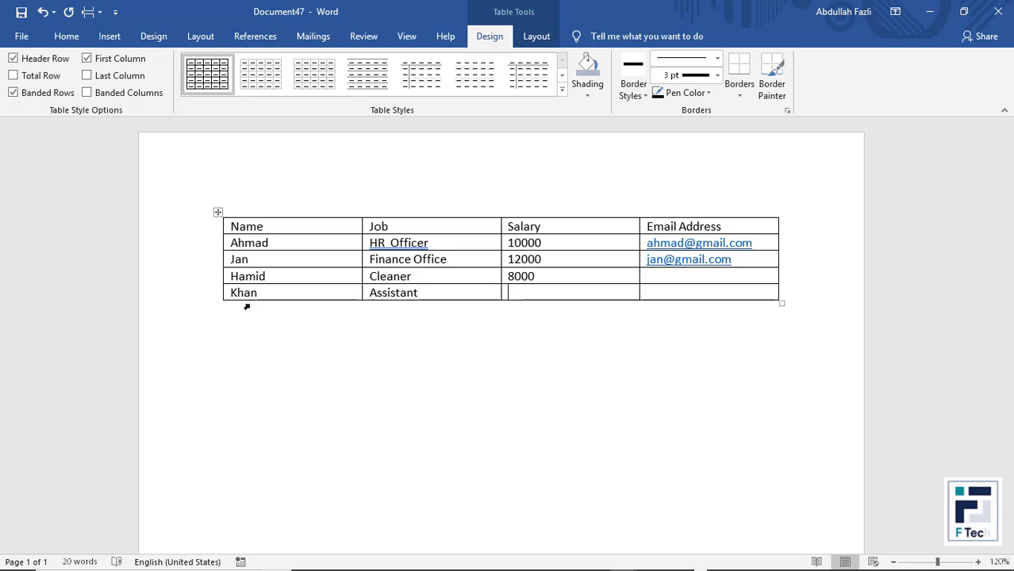
{"action": "type", "text": "000"}
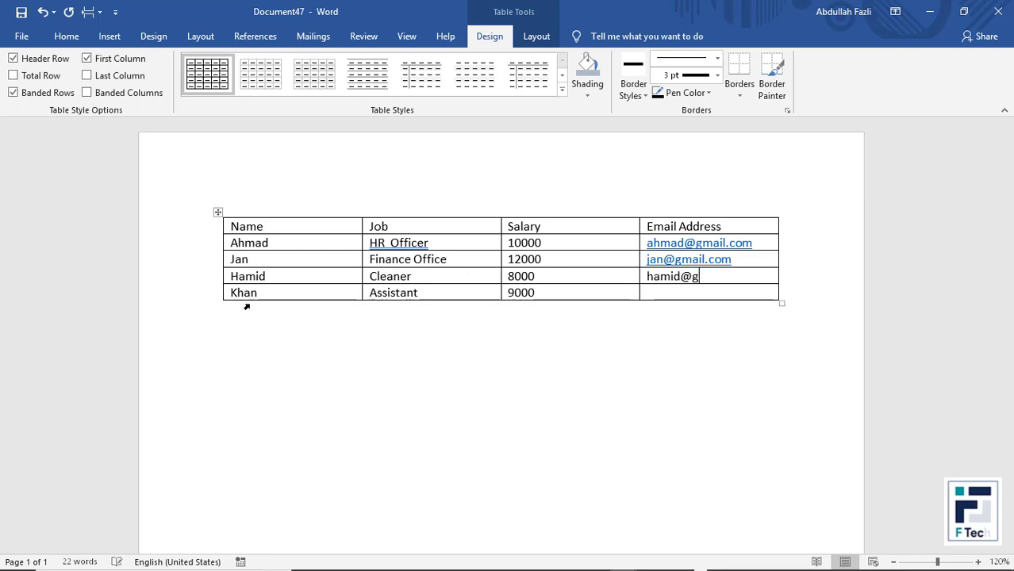
{"action": "key", "text": "Tab"}
{"action": "key", "text": "Tab"}
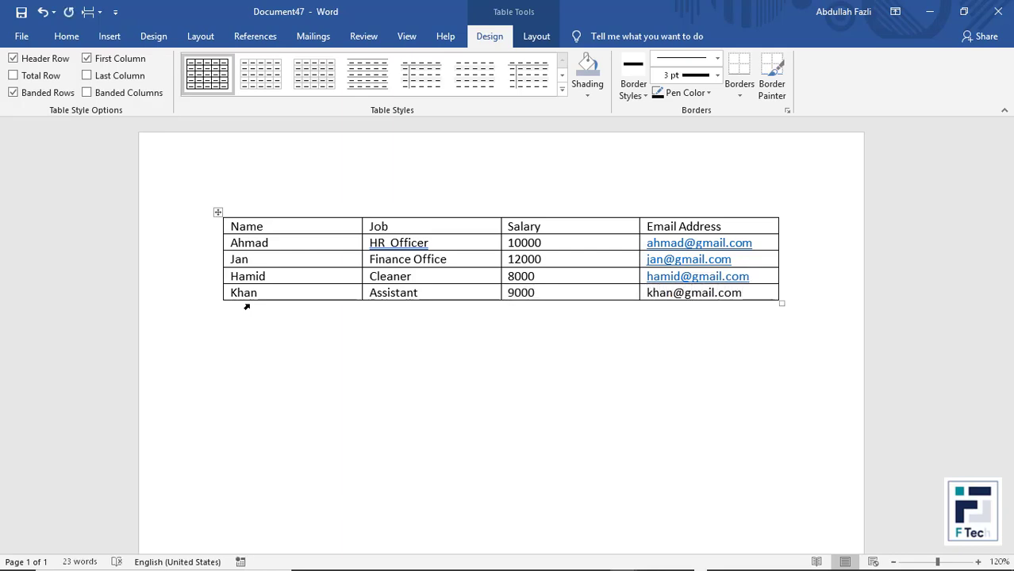
Step: Apply a blue banded table style to the employee table
{"action": "left_click", "coordinate": [293, 222]}
{"action": "left_click", "coordinate": [345, 224]}
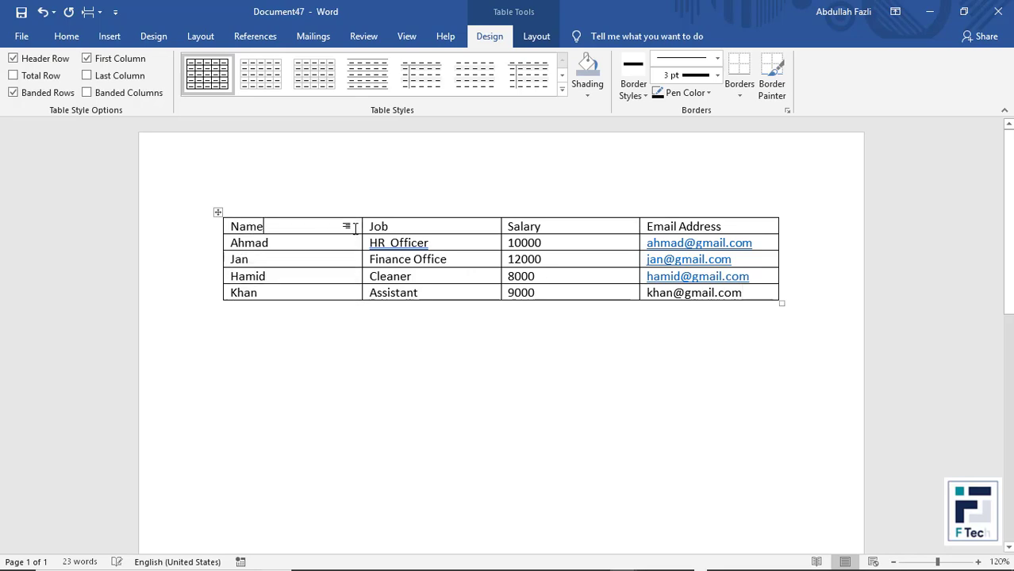
{"action": "left_click", "coordinate": [562, 75]}
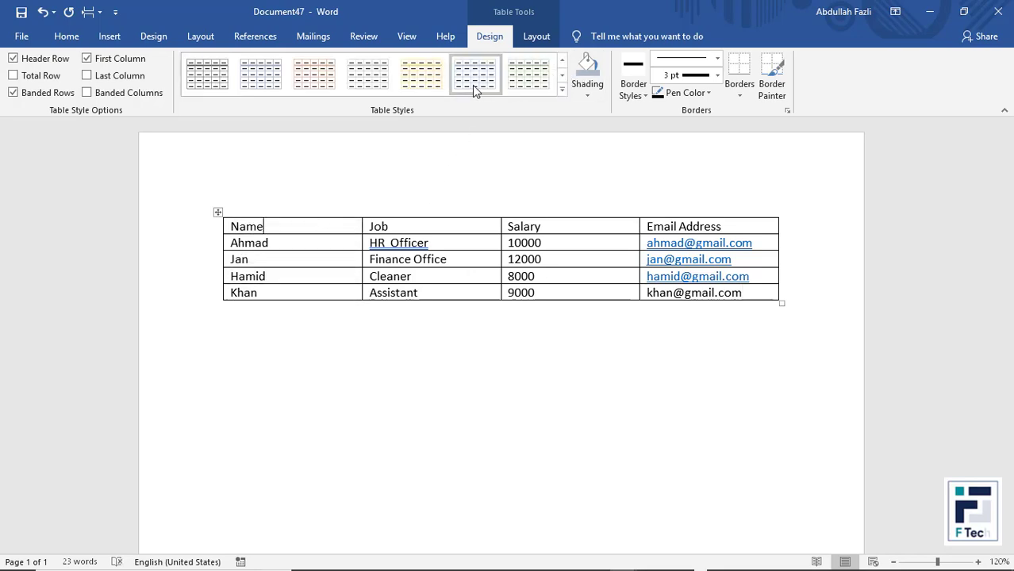
{"action": "left_click", "coordinate": [562, 76]}
{"action": "left_click", "coordinate": [562, 76]}
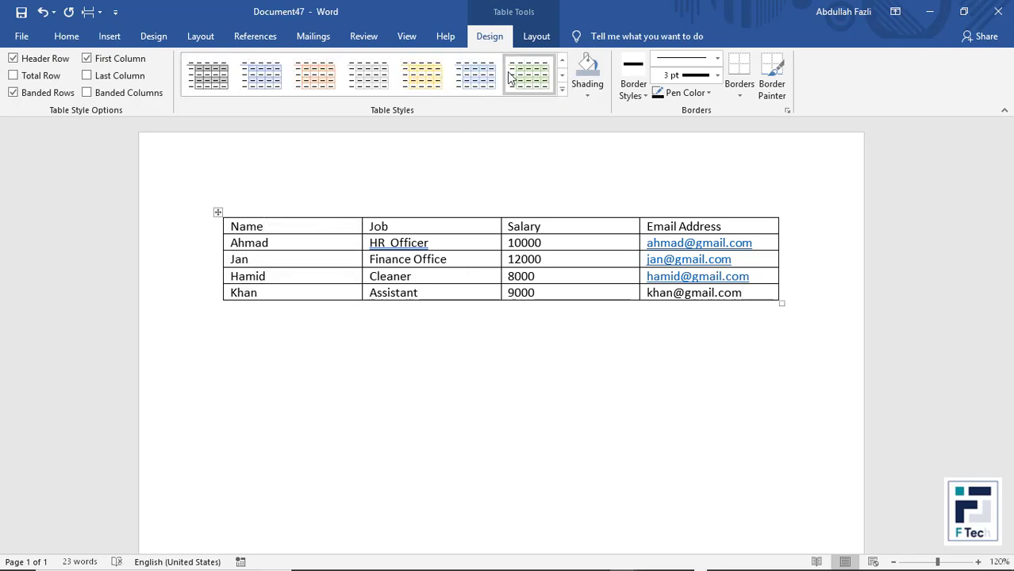
{"action": "left_click", "coordinate": [562, 76]}
{"action": "left_click", "coordinate": [480, 77]}
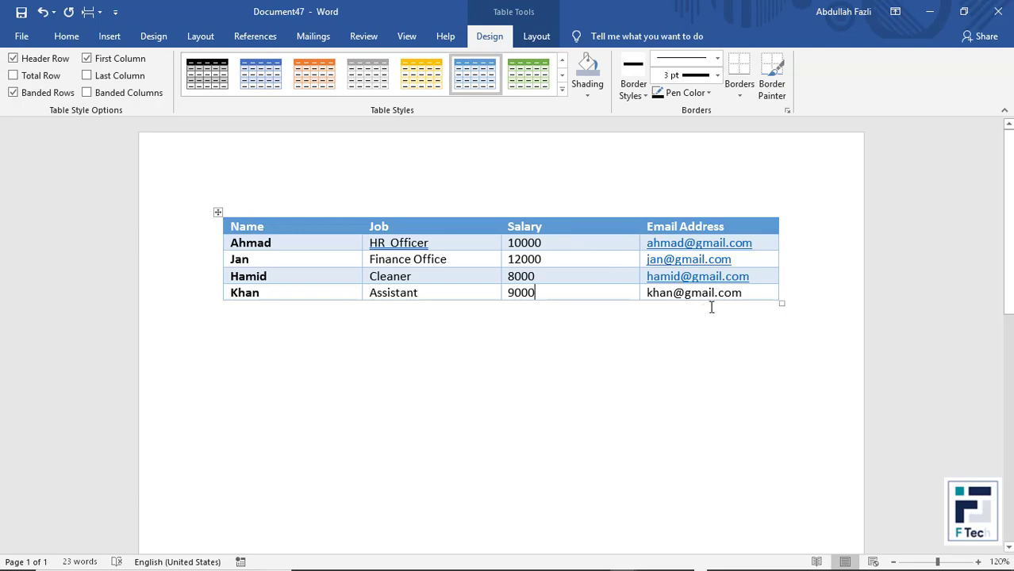
Step: Save the document to the Desktop as Name.docx
{"action": "left_click", "coordinate": [31, 39]}
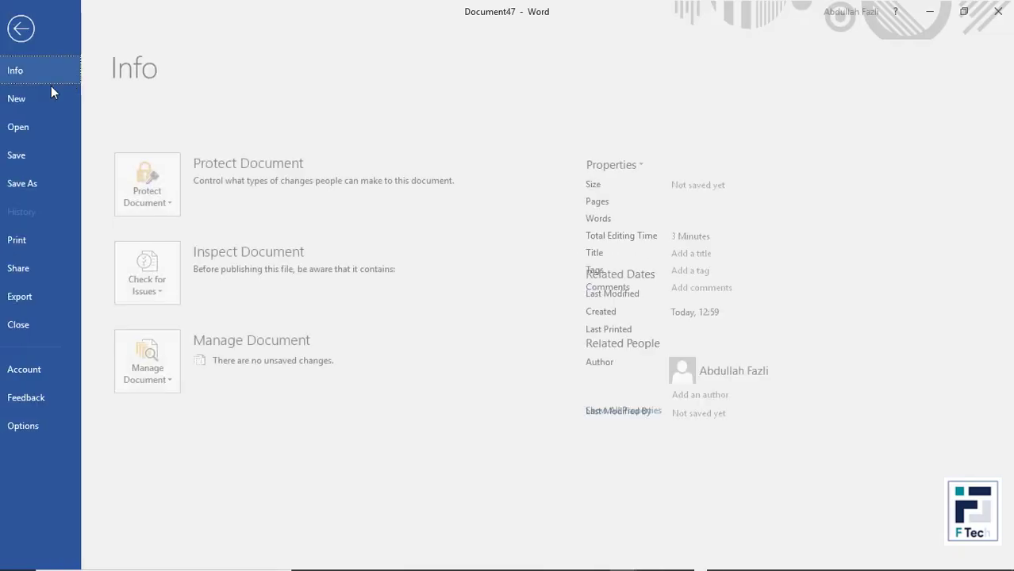
{"action": "left_click", "coordinate": [46, 159]}
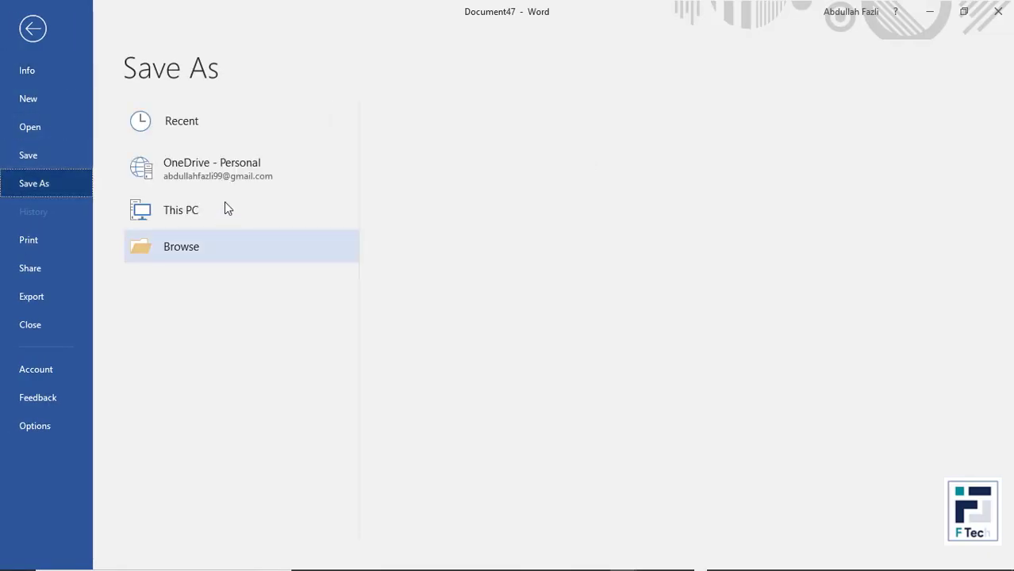
{"action": "left_click", "coordinate": [421, 231]}
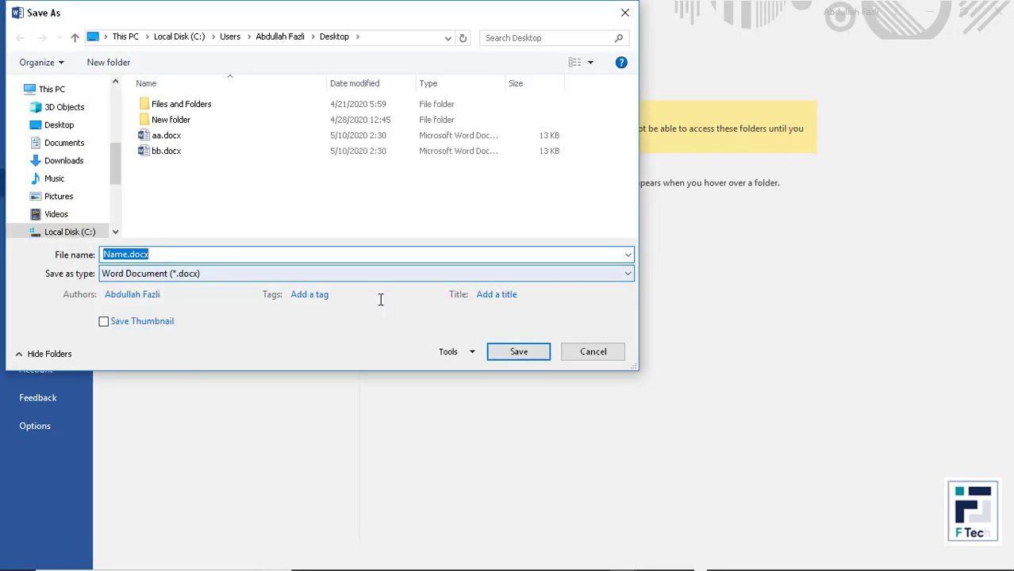
{"action": "left_click", "coordinate": [490, 352]}
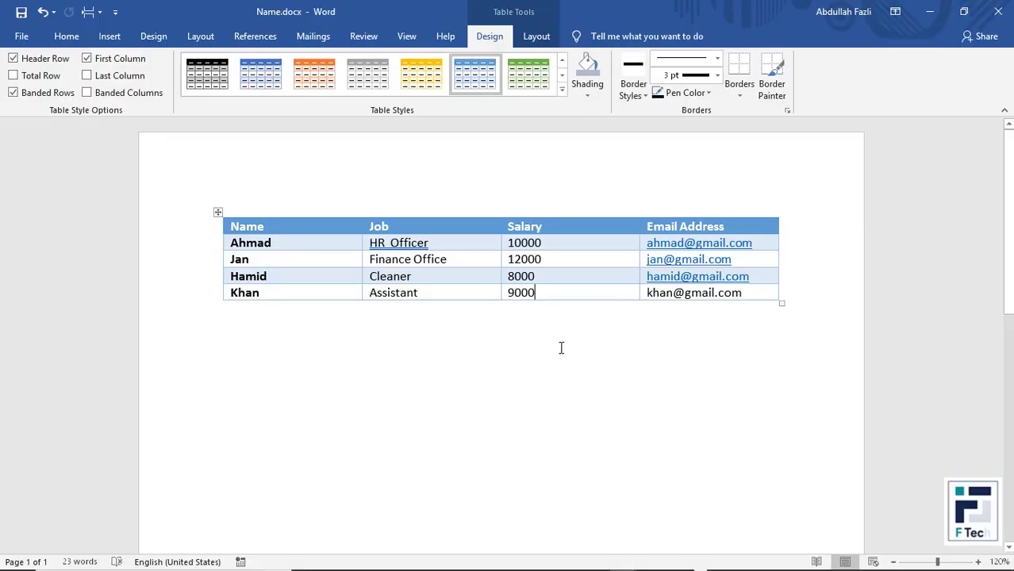
{"action": "key", "text": "ctrl+n"}
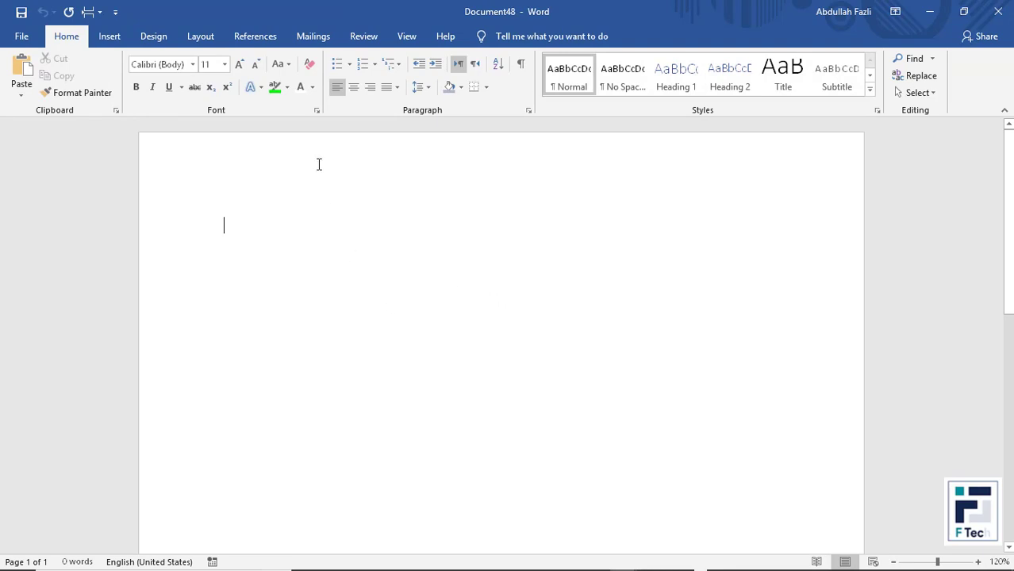
Step: Run the Mail Merge Wizard for letters on the current document and create a new recipient list
{"action": "left_click", "coordinate": [312, 36]}
{"action": "left_click", "coordinate": [123, 93]}
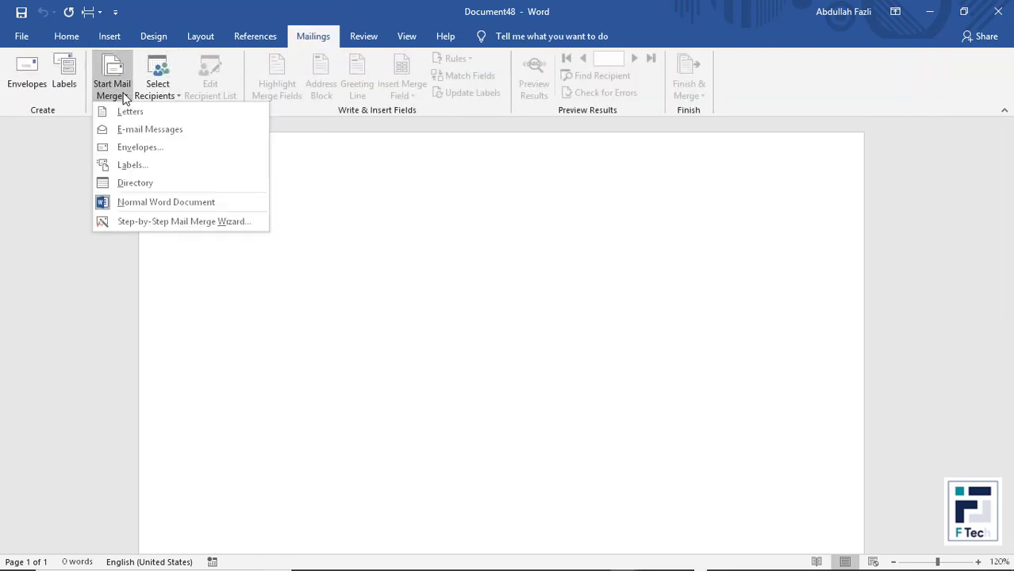
{"action": "left_click", "coordinate": [169, 223]}
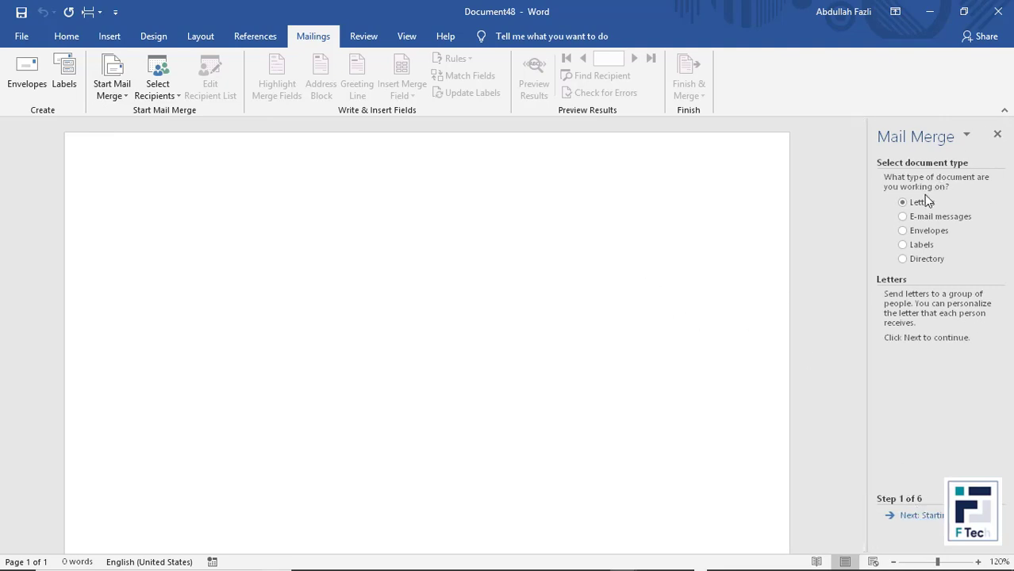
{"action": "left_click", "coordinate": [936, 516]}
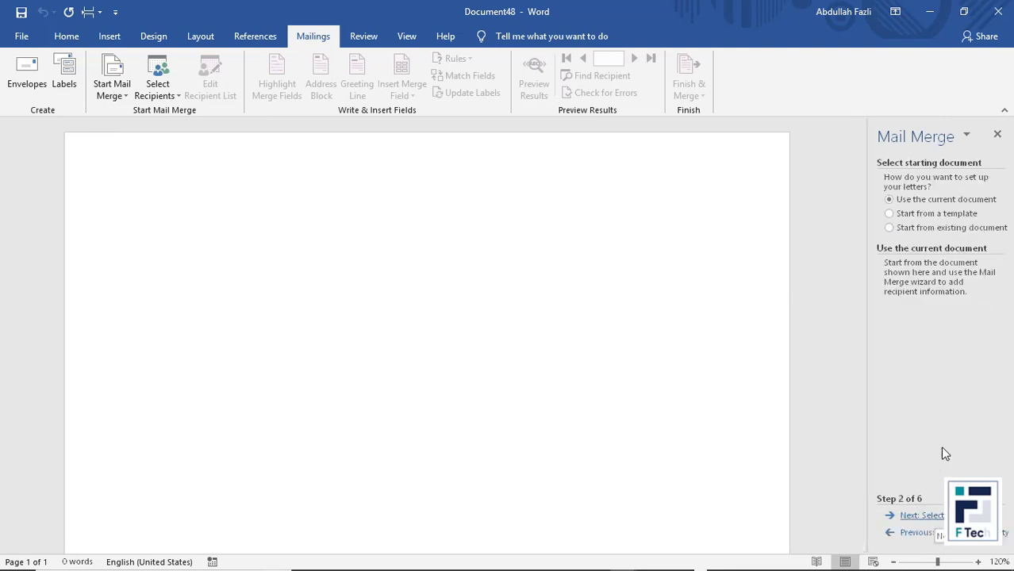
{"action": "left_click", "coordinate": [924, 516]}
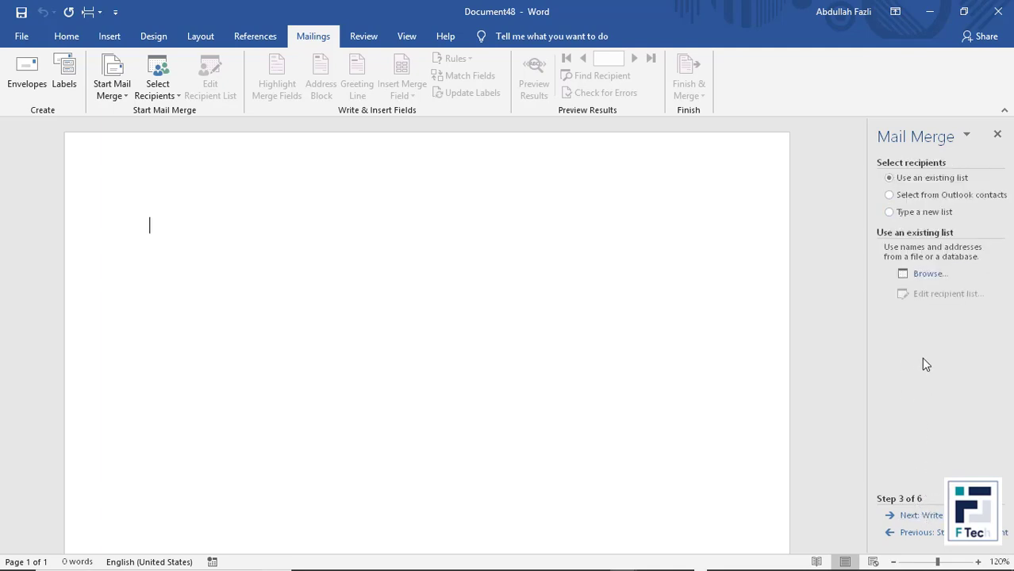
{"action": "left_click", "coordinate": [924, 276]}
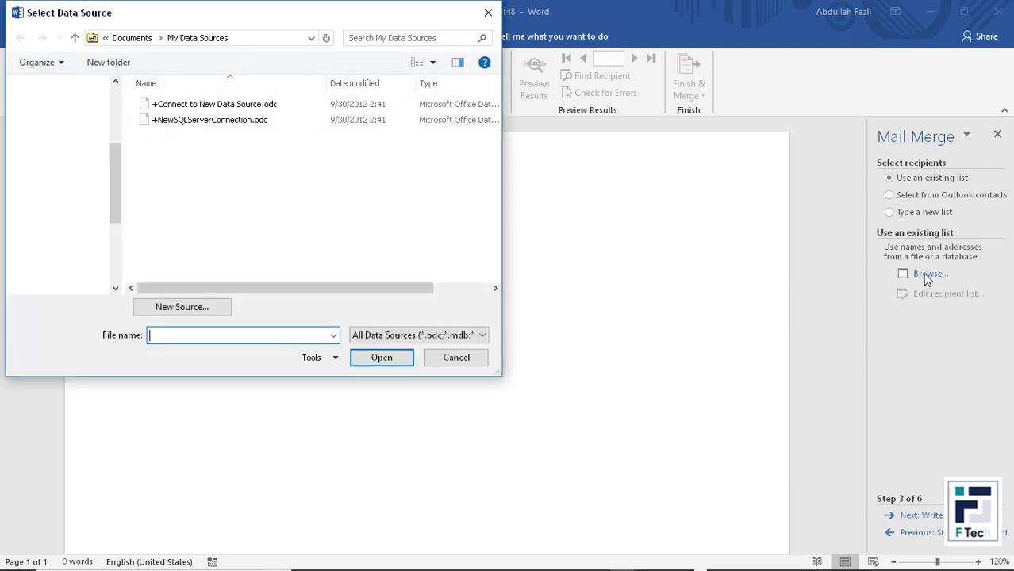
{"action": "left_click", "coordinate": [473, 358]}
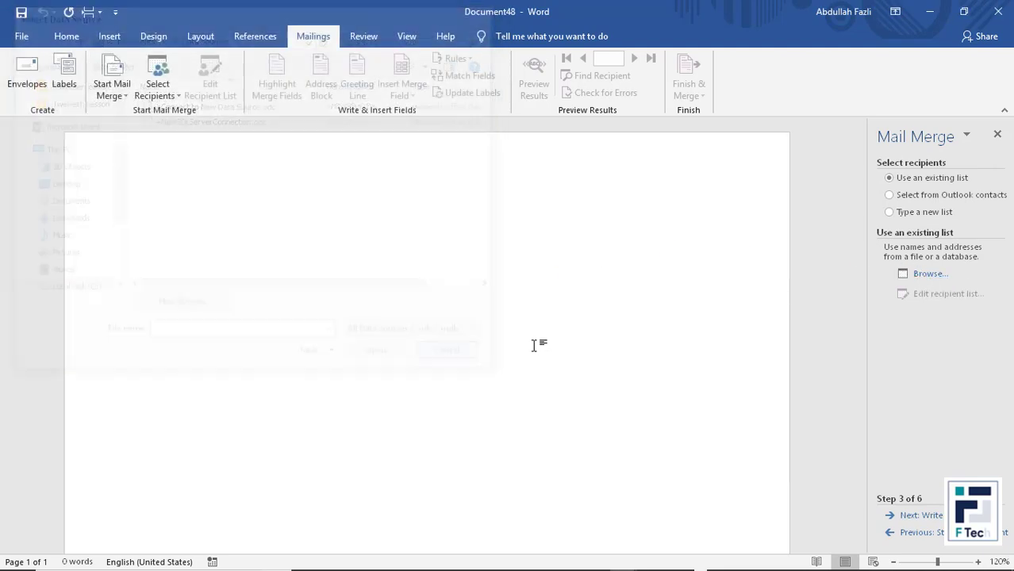
{"action": "left_click", "coordinate": [902, 214]}
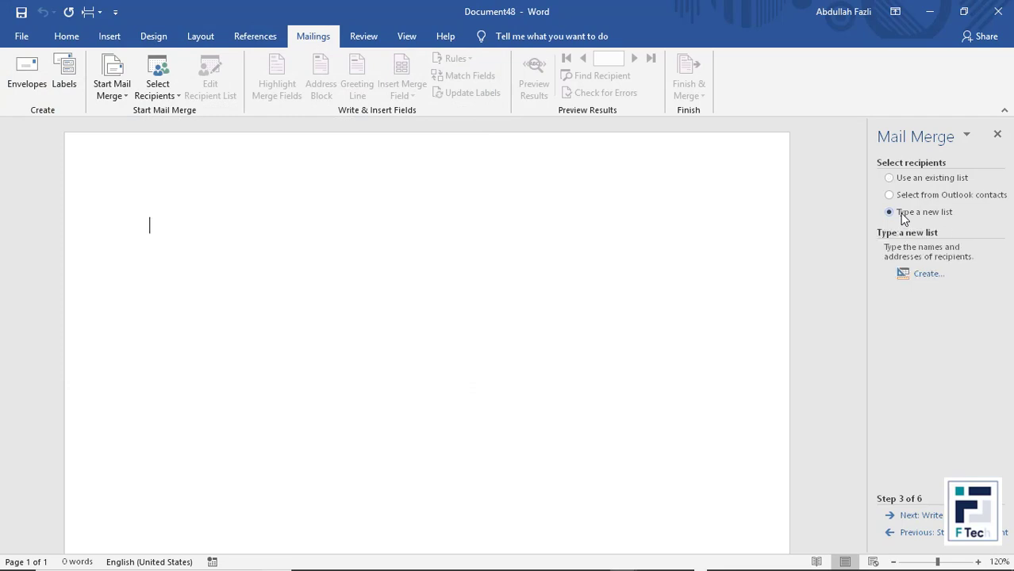
{"action": "left_click", "coordinate": [927, 275]}
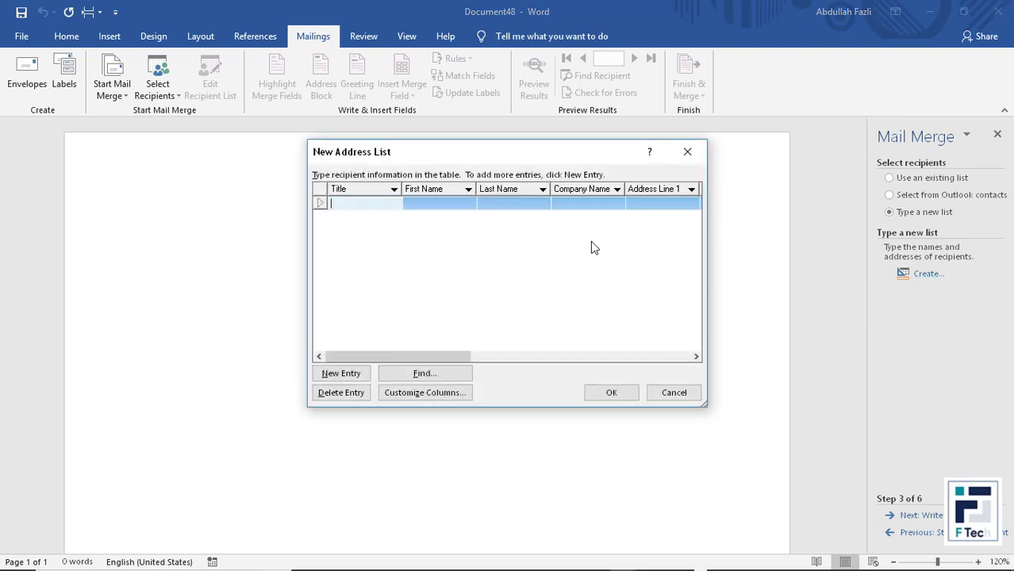
Step: In Customize Address List, delete the Title and Address Line 1 fields
{"action": "key", "text": "Tab"}
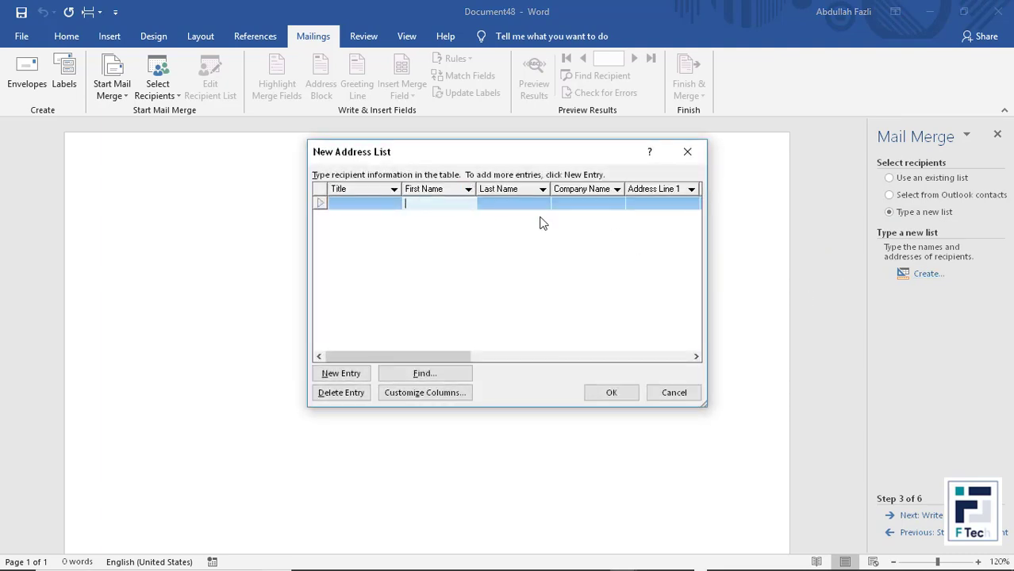
{"action": "left_click", "coordinate": [355, 204]}
{"action": "left_click", "coordinate": [457, 392]}
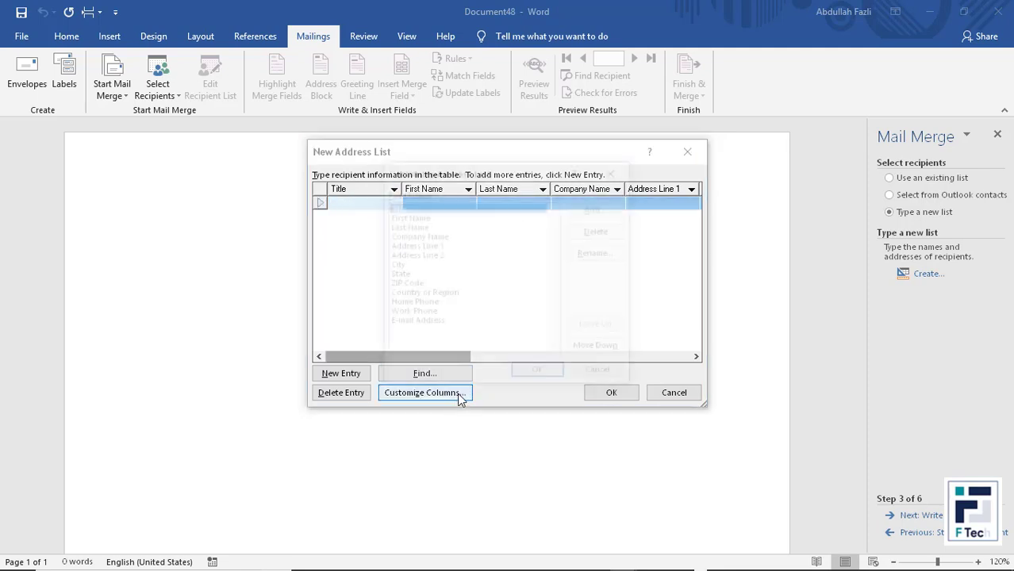
{"action": "left_click", "coordinate": [425, 228]}
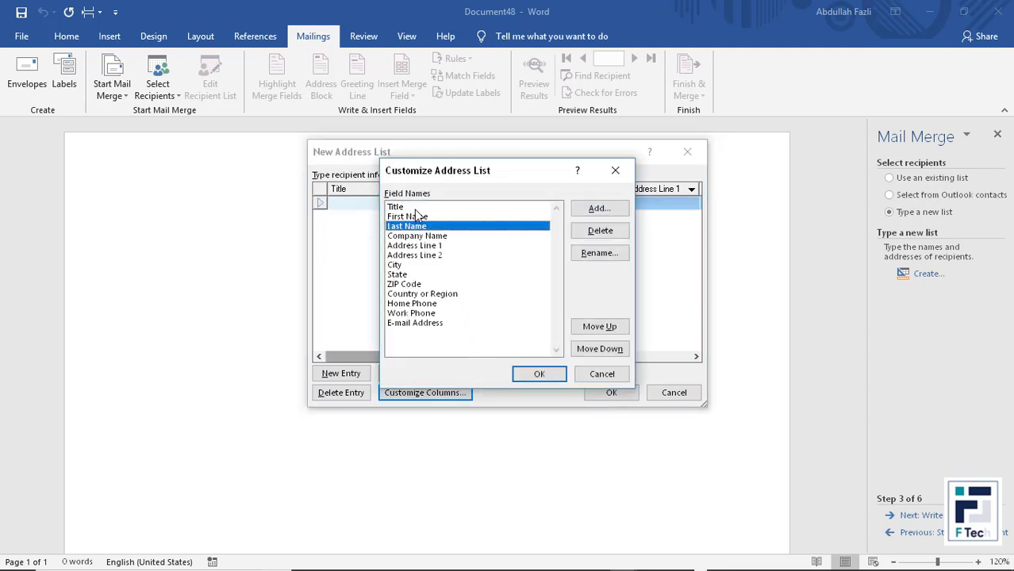
{"action": "left_click", "coordinate": [405, 207]}
{"action": "left_click", "coordinate": [601, 231]}
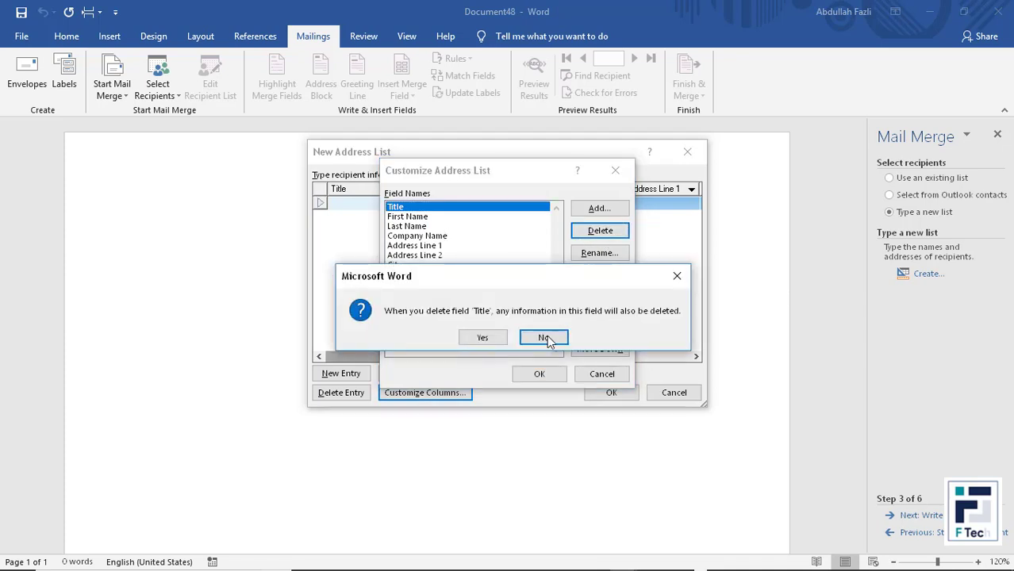
{"action": "left_click", "coordinate": [486, 339]}
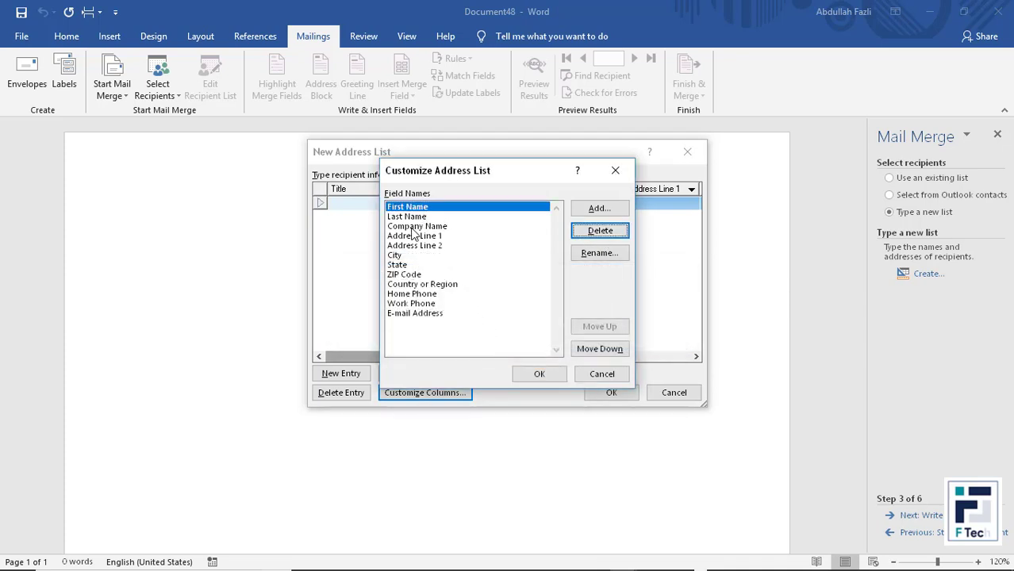
{"action": "left_click", "coordinate": [429, 246]}
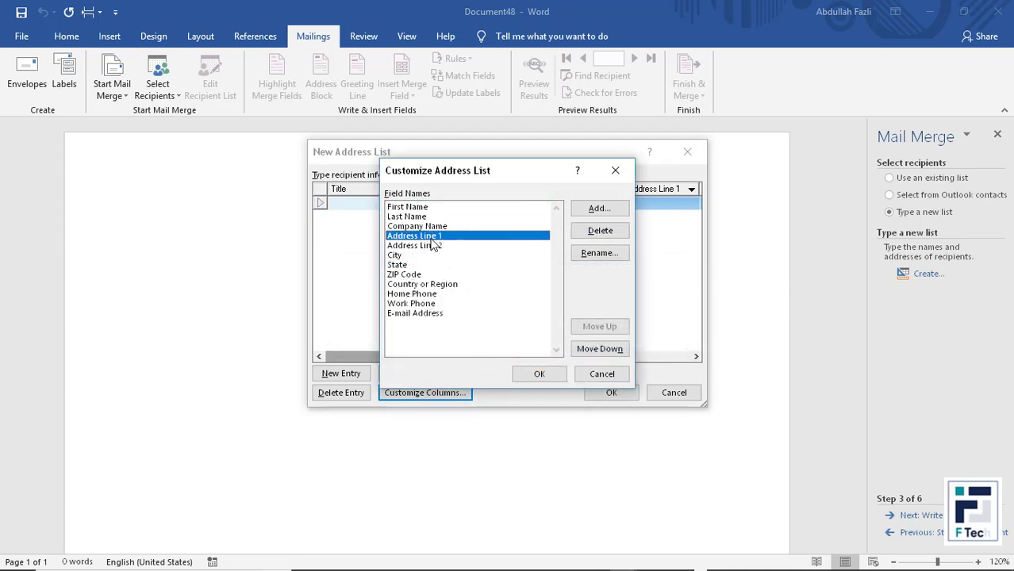
{"action": "left_click", "coordinate": [486, 235]}
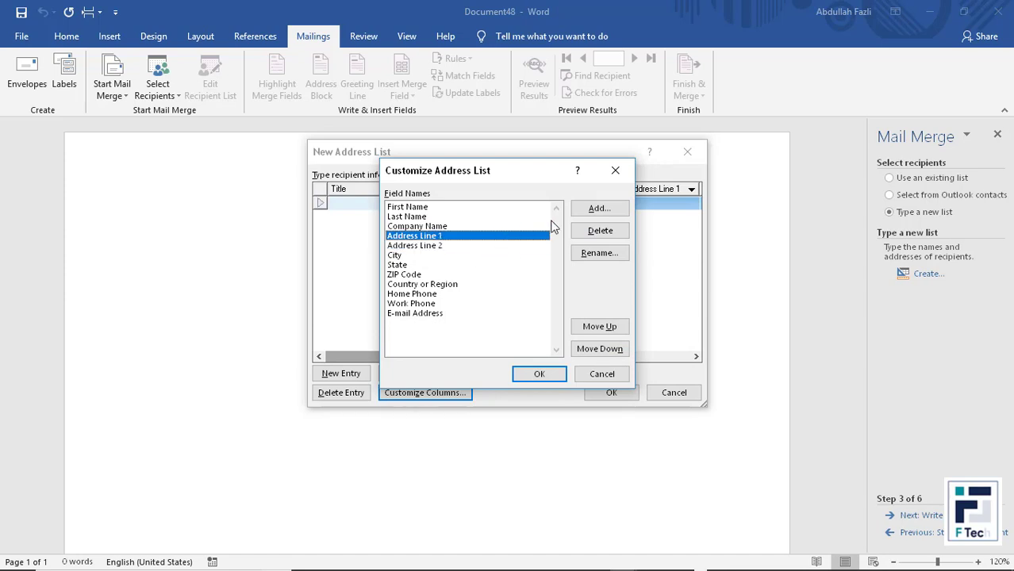
{"action": "left_click", "coordinate": [600, 231]}
{"action": "left_click", "coordinate": [500, 339]}
Step: Delete Company Name and Address Line 2, look over the remaining fields, then cancel the column changes
{"action": "left_click", "coordinate": [484, 228]}
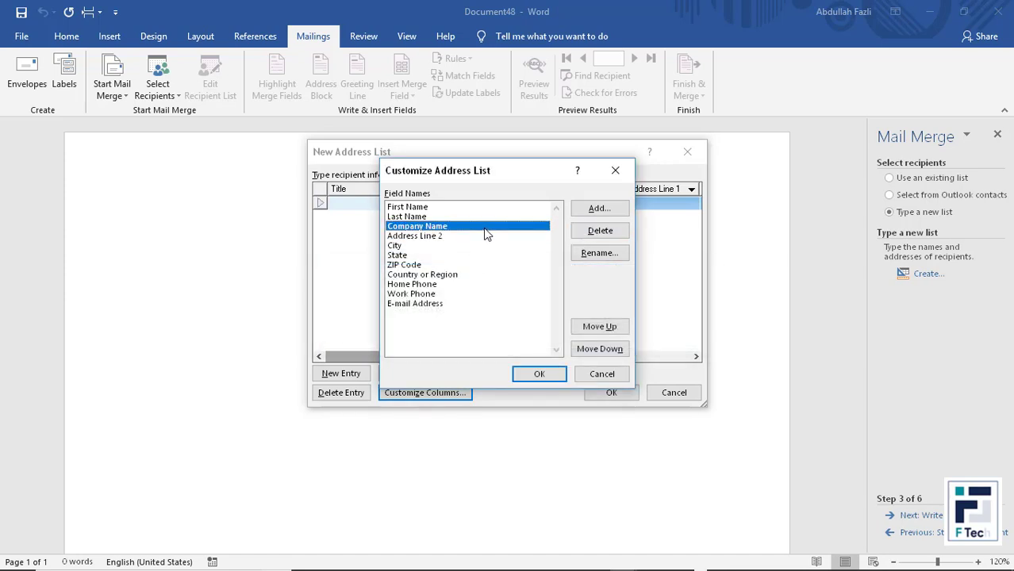
{"action": "key", "text": "Delete"}
{"action": "left_click", "coordinate": [480, 337]}
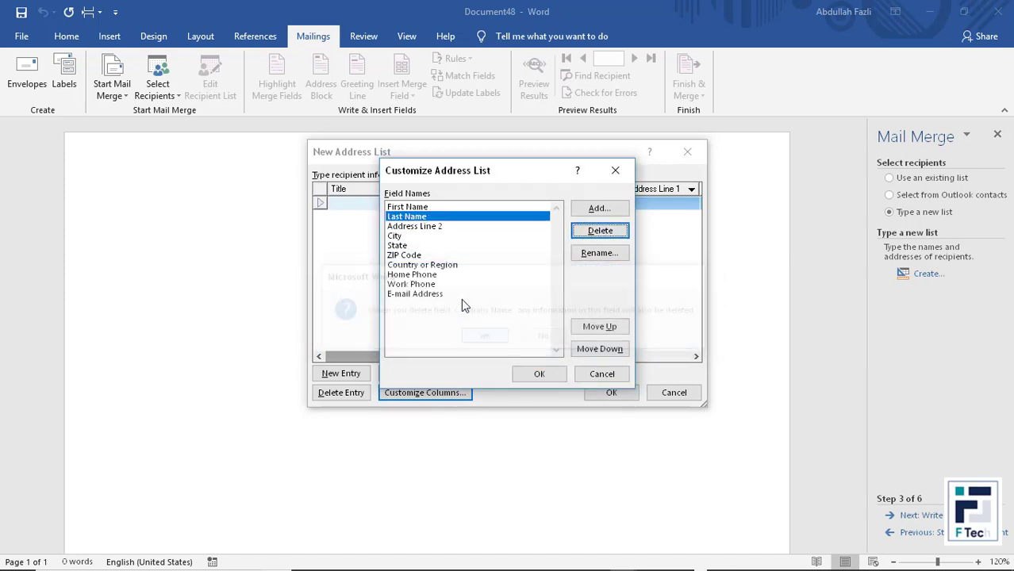
{"action": "left_click", "coordinate": [436, 228]}
{"action": "left_click", "coordinate": [600, 231]}
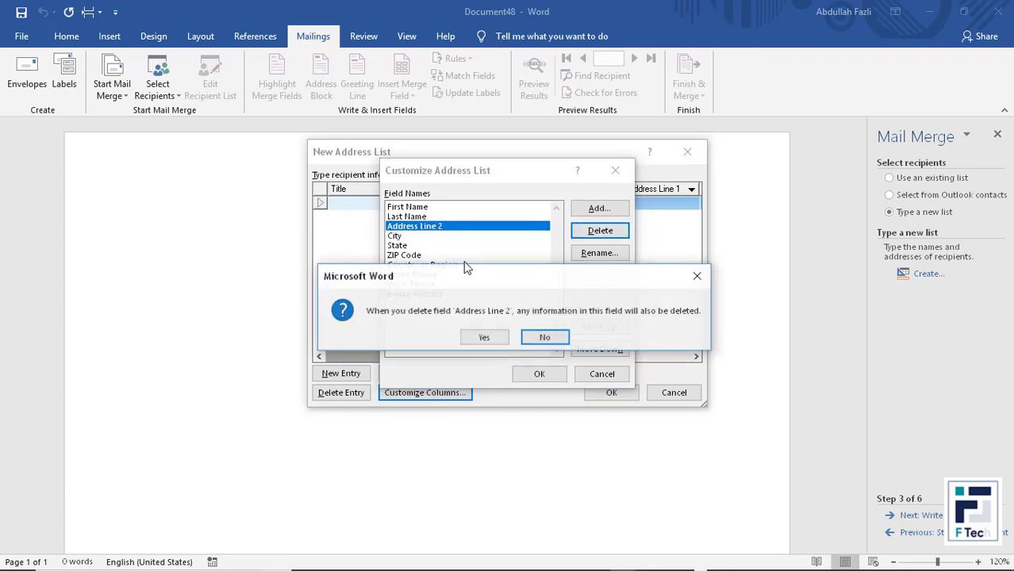
{"action": "left_click", "coordinate": [484, 337]}
{"action": "left_click", "coordinate": [422, 228]}
{"action": "left_click", "coordinate": [420, 236]}
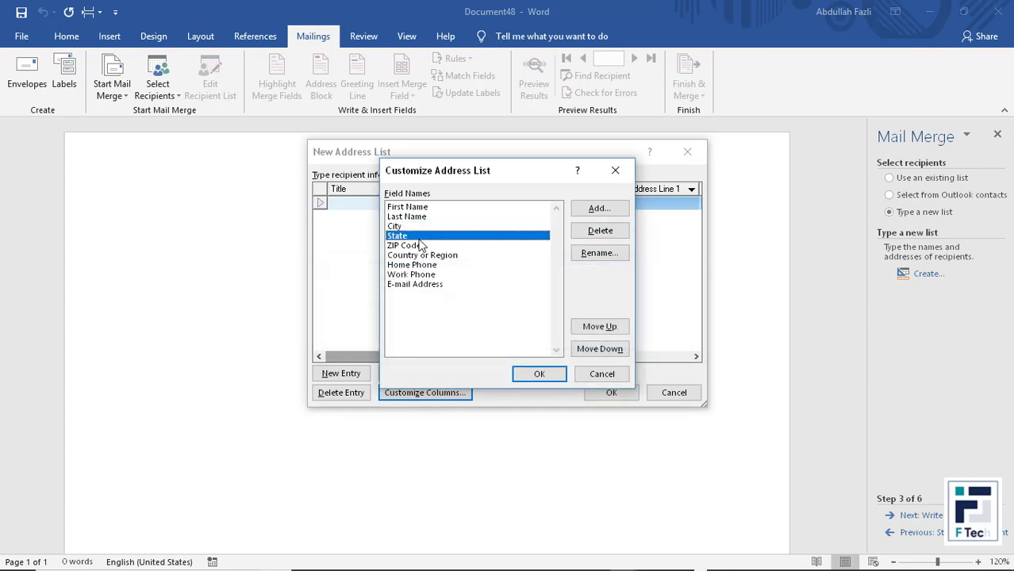
{"action": "left_click", "coordinate": [421, 246]}
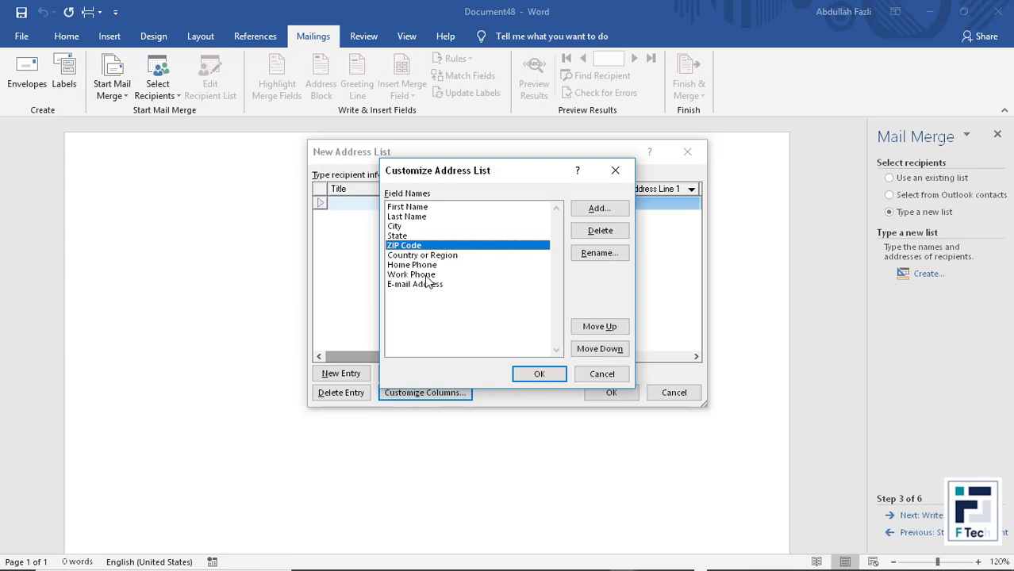
{"action": "left_click", "coordinate": [423, 274]}
{"action": "left_click", "coordinate": [423, 265]}
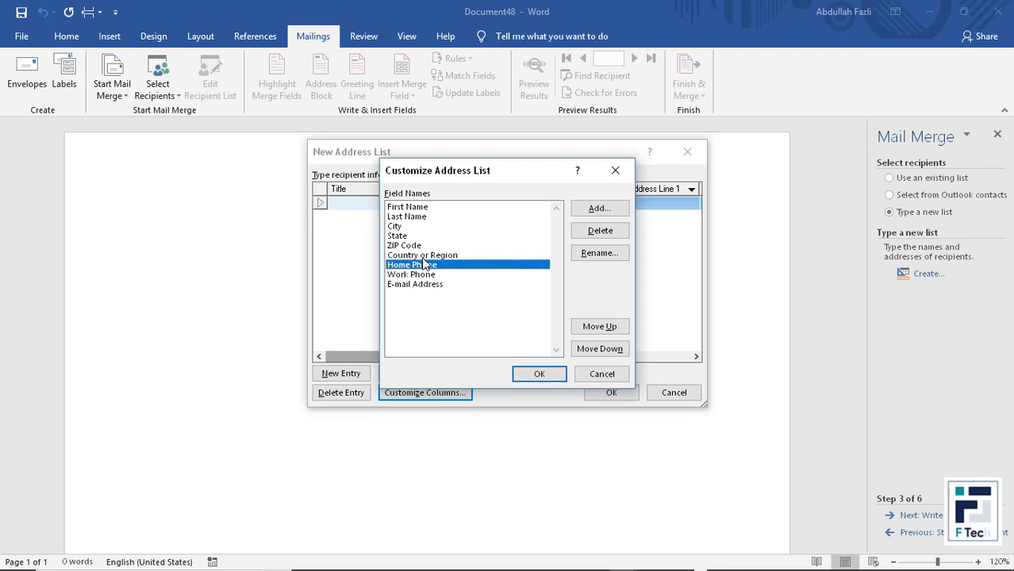
{"action": "left_click", "coordinate": [424, 246]}
{"action": "left_click", "coordinate": [589, 378]}
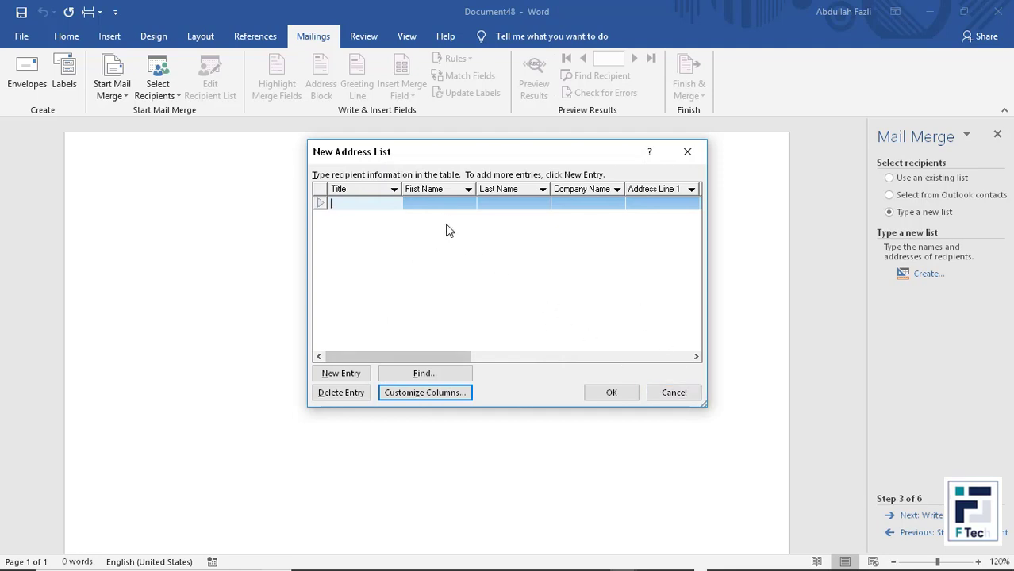
Step: Discard the new address list unchanged and switch to 'Use an existing list'
{"action": "left_click", "coordinate": [443, 204]}
{"action": "left_click", "coordinate": [521, 204]}
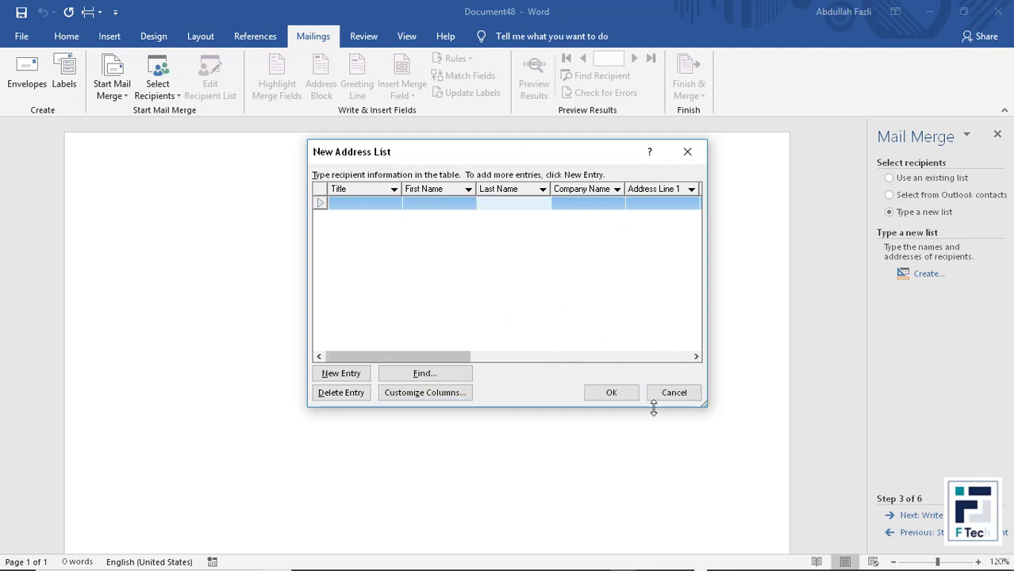
{"action": "left_click", "coordinate": [674, 392]}
{"action": "left_click", "coordinate": [912, 178]}
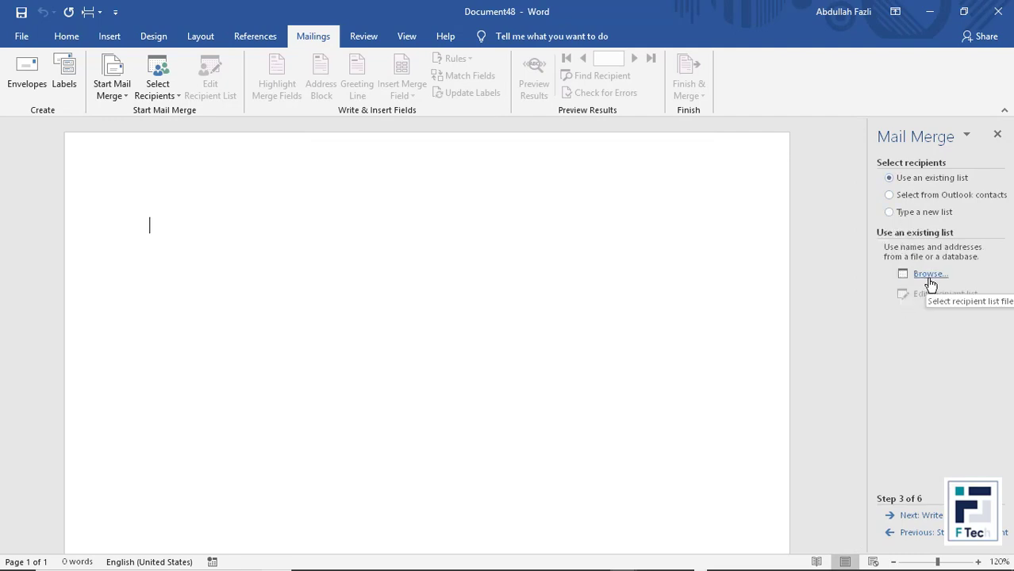
Step: Load Name.docx from the Desktop as the recipient list and accept all four recipients
{"action": "left_click", "coordinate": [942, 198]}
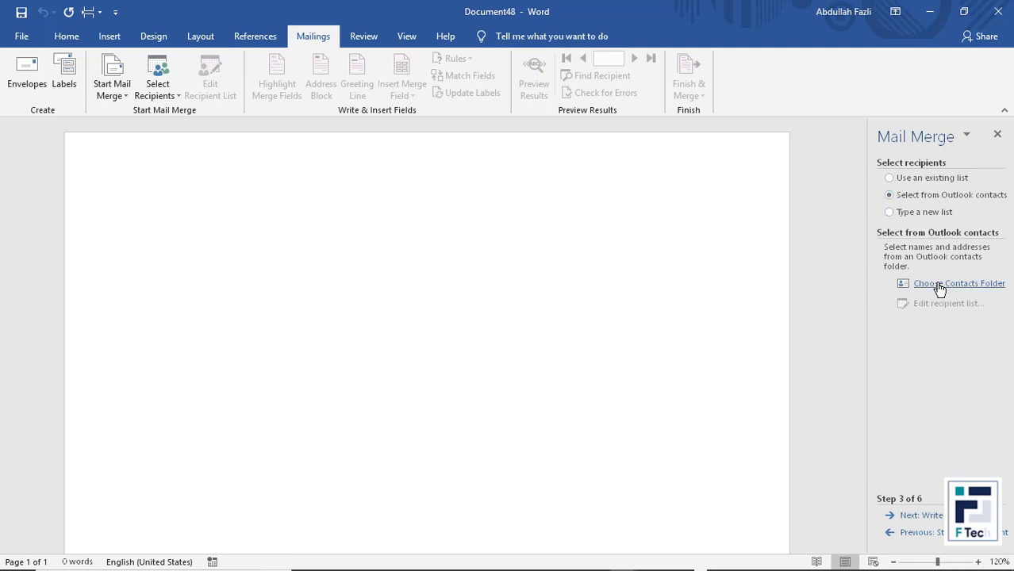
{"action": "left_click", "coordinate": [913, 212]}
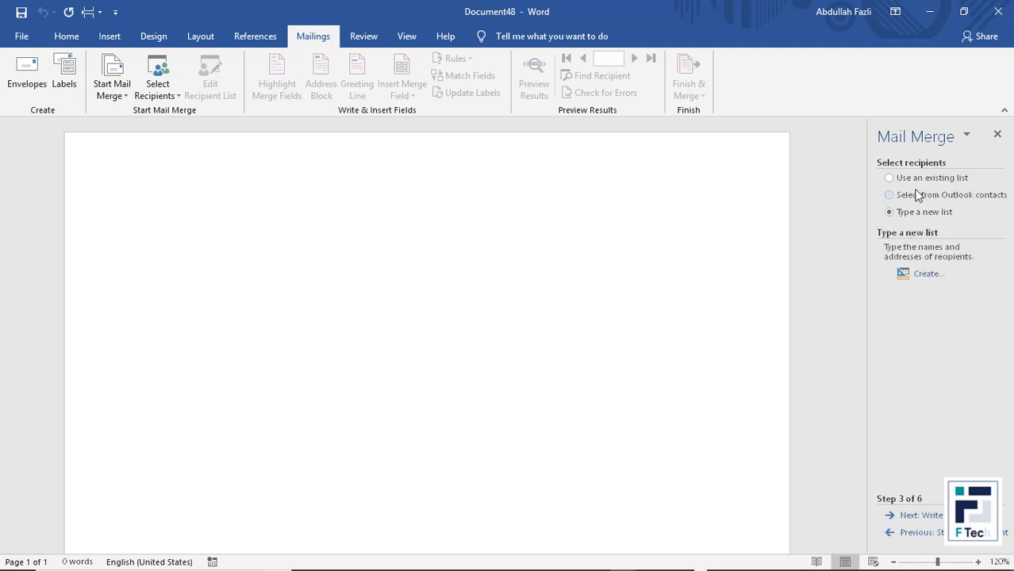
{"action": "left_click", "coordinate": [921, 178]}
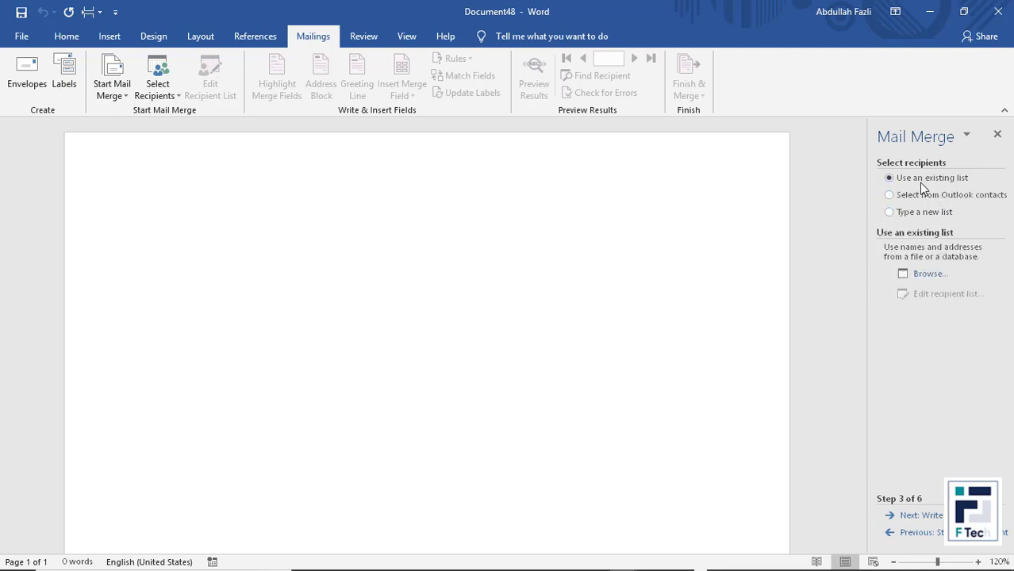
{"action": "left_click", "coordinate": [921, 274]}
{"action": "scroll", "coordinate": [103, 190], "scroll_direction": "up", "scroll_amount": 2}
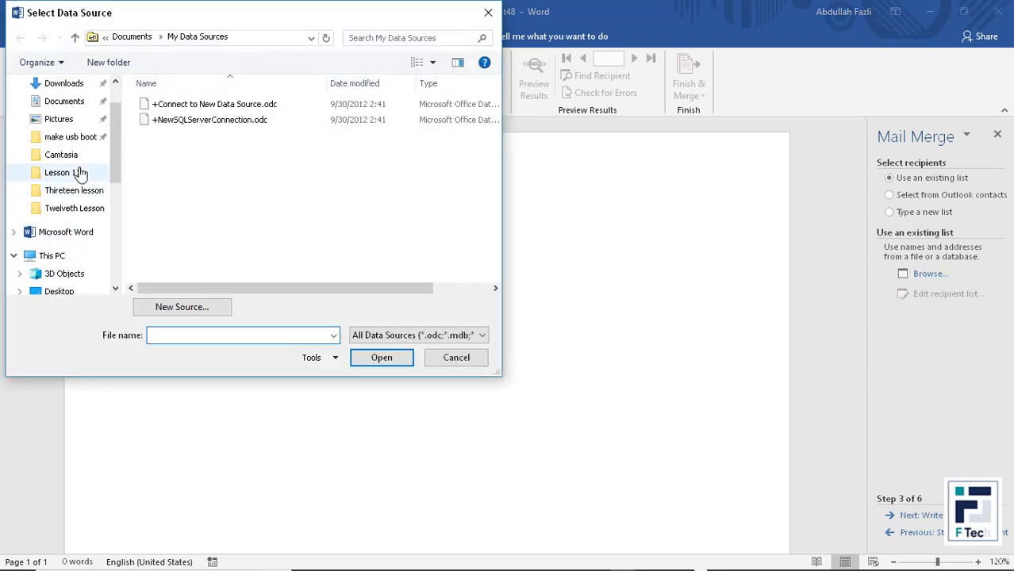
{"action": "scroll", "coordinate": [77, 163], "scroll_direction": "up", "scroll_amount": 1}
{"action": "left_click", "coordinate": [70, 112]}
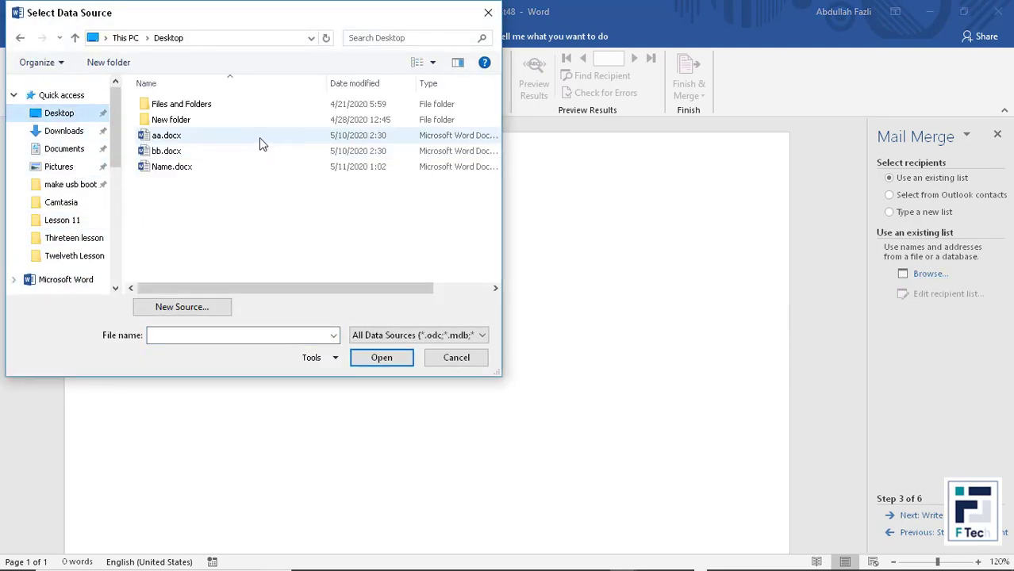
{"action": "left_click", "coordinate": [228, 171]}
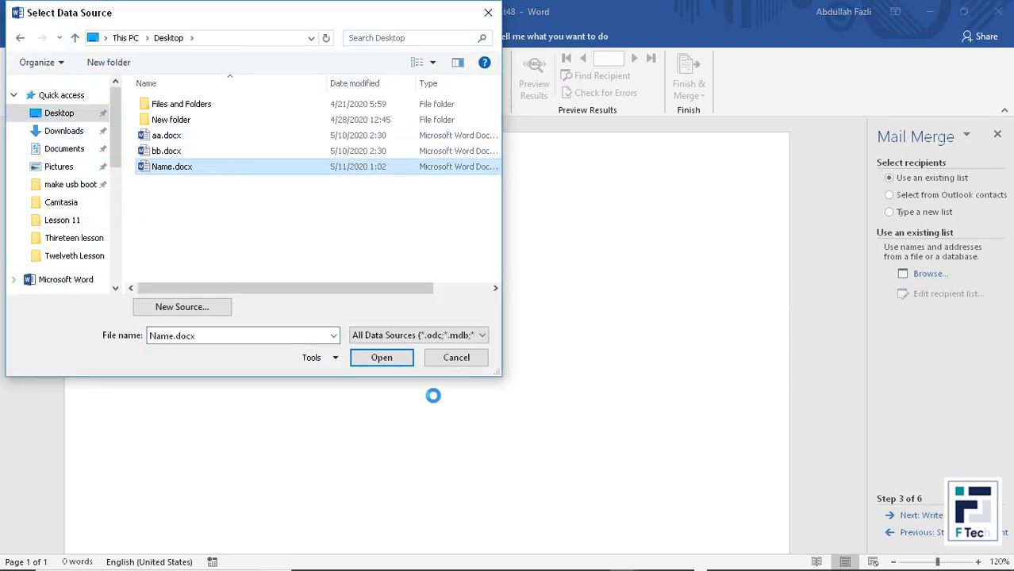
{"action": "left_click", "coordinate": [373, 357]}
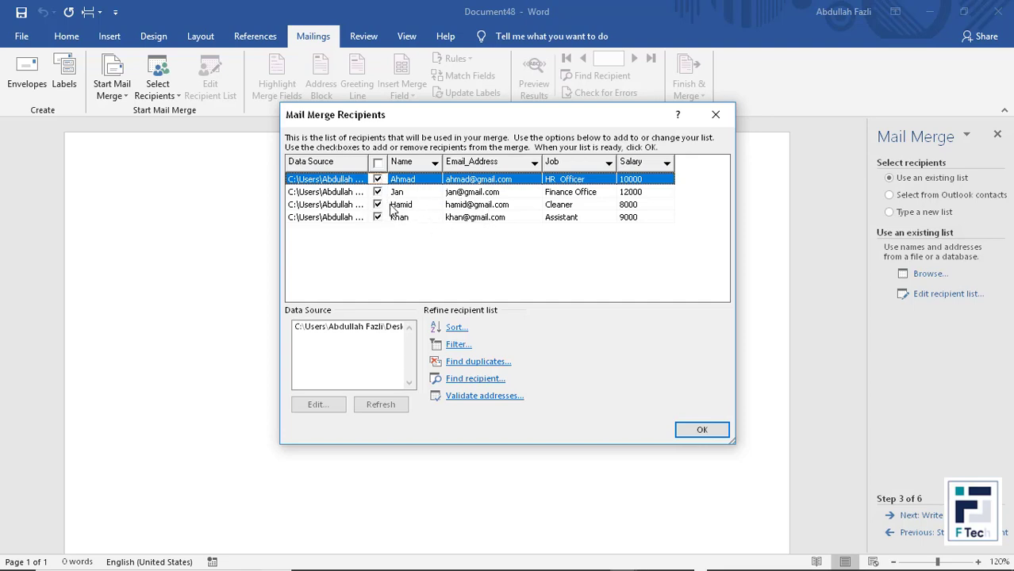
{"action": "left_click", "coordinate": [705, 430]}
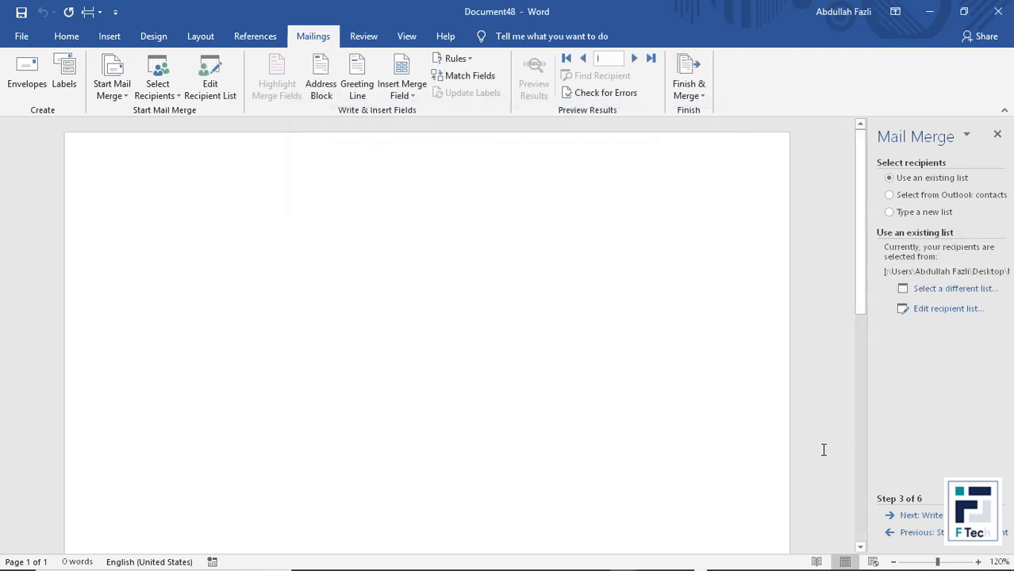
Step: At the letter-writing step, insert the Name, Job and Email_Address database fields into the letter
{"action": "left_click", "coordinate": [909, 516]}
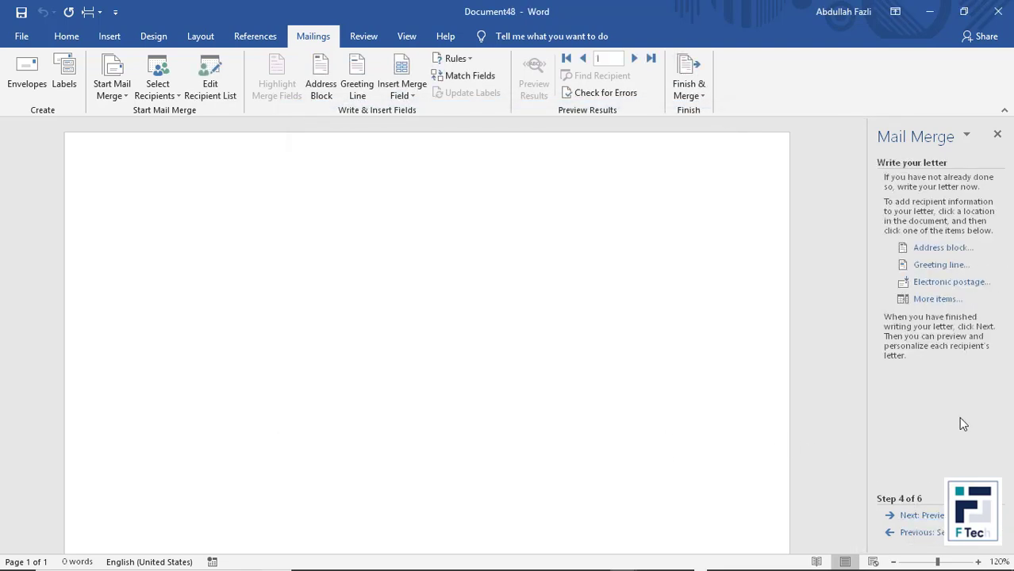
{"action": "left_click", "coordinate": [935, 300]}
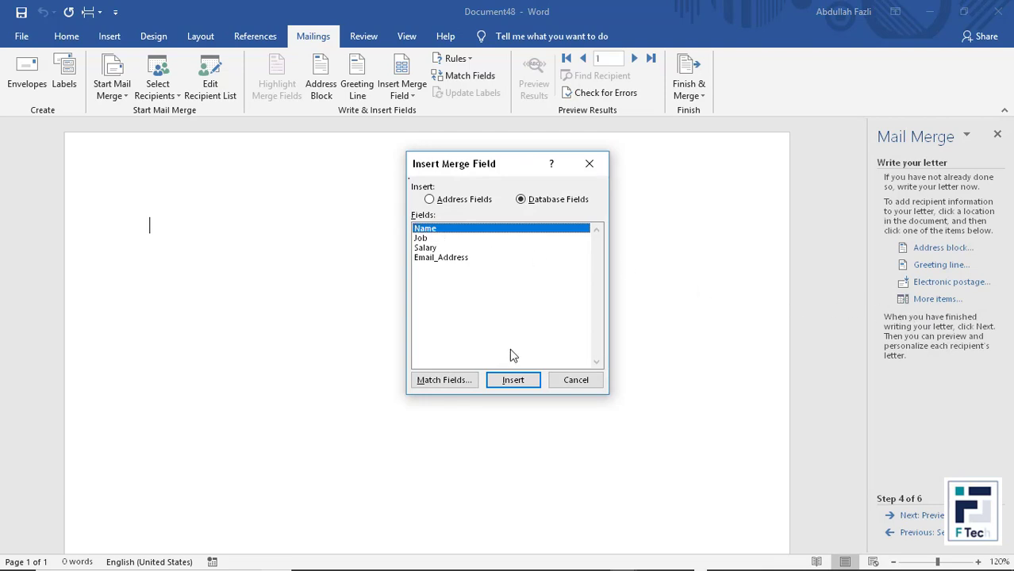
{"action": "left_click", "coordinate": [514, 380]}
{"action": "left_click", "coordinate": [439, 240]}
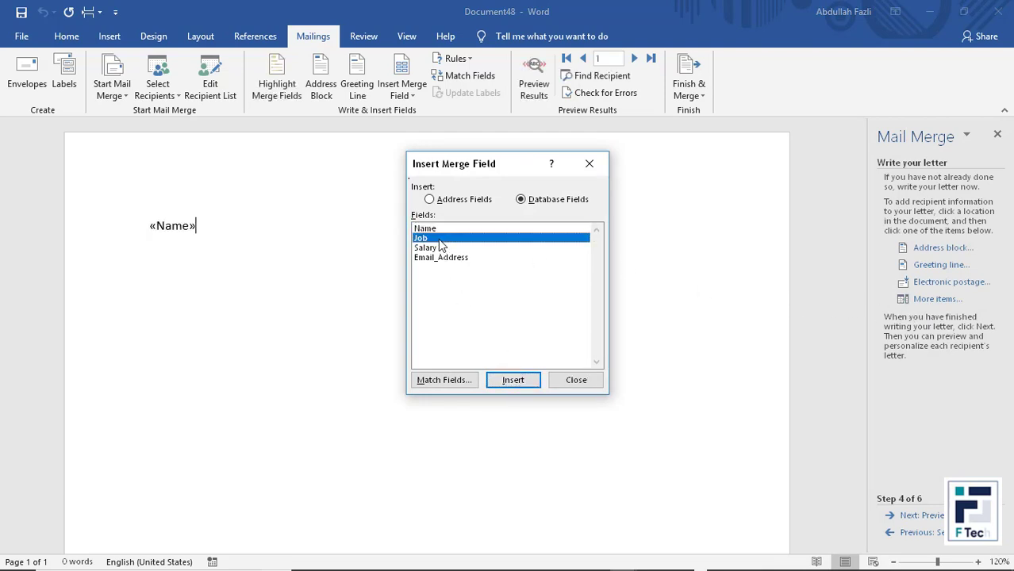
{"action": "left_click", "coordinate": [527, 381]}
{"action": "left_click", "coordinate": [467, 258]}
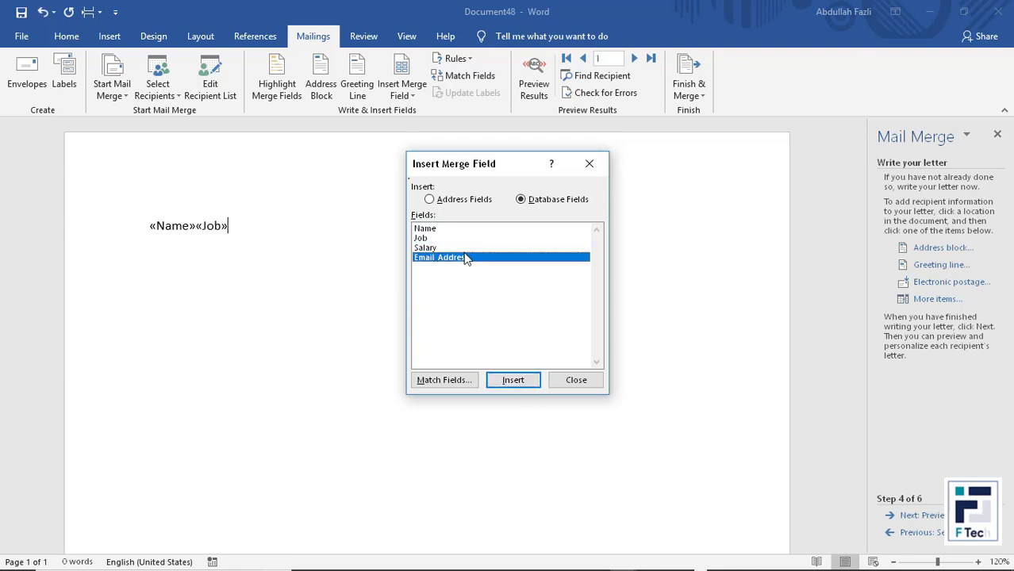
{"action": "left_click", "coordinate": [514, 380]}
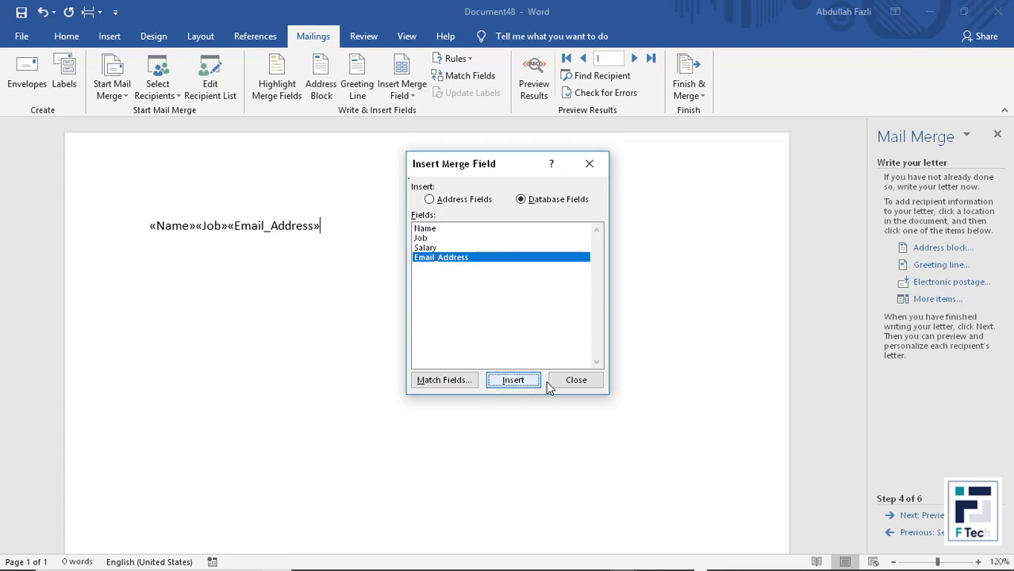
{"action": "left_click", "coordinate": [587, 382]}
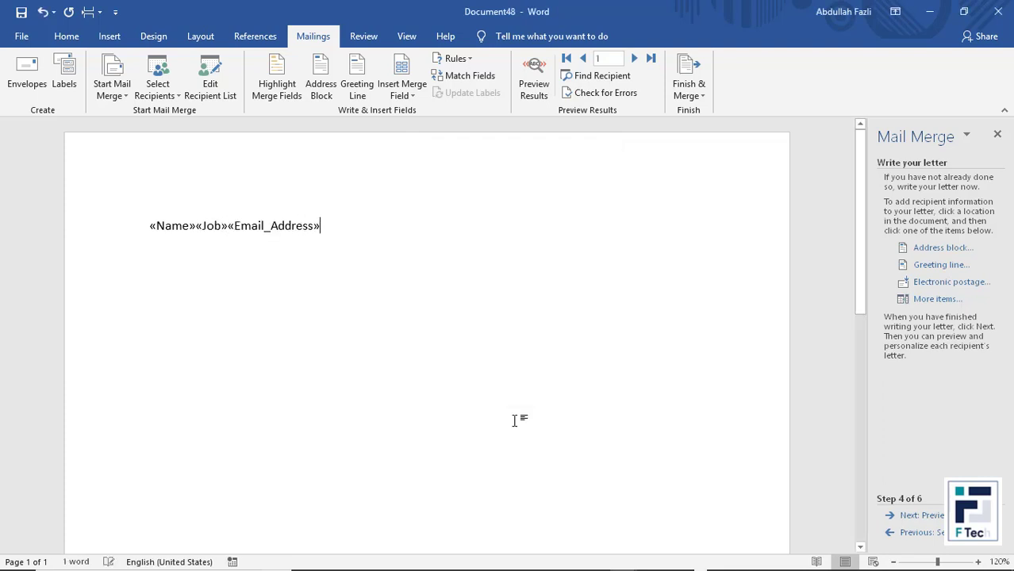
Step: Separate the Name, Job and Email_Address fields with tabs and add =rand() sample paragraphs below them
{"action": "left_click", "coordinate": [197, 228]}
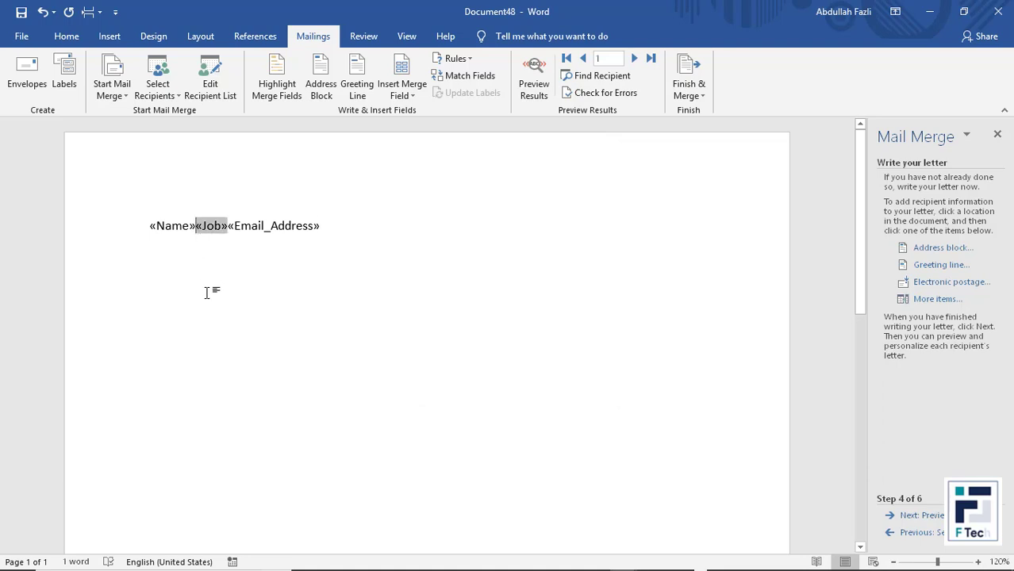
{"action": "key", "text": "Tab"}
{"action": "key", "text": "Tab"}
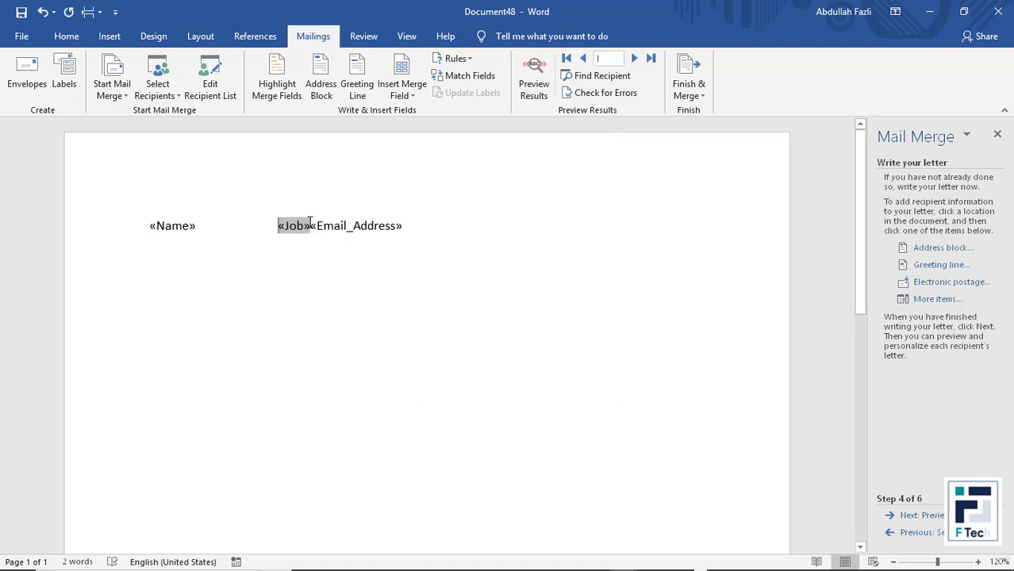
{"action": "left_click", "coordinate": [309, 226]}
{"action": "key", "text": "Tab"}
{"action": "key", "text": "Tab"}
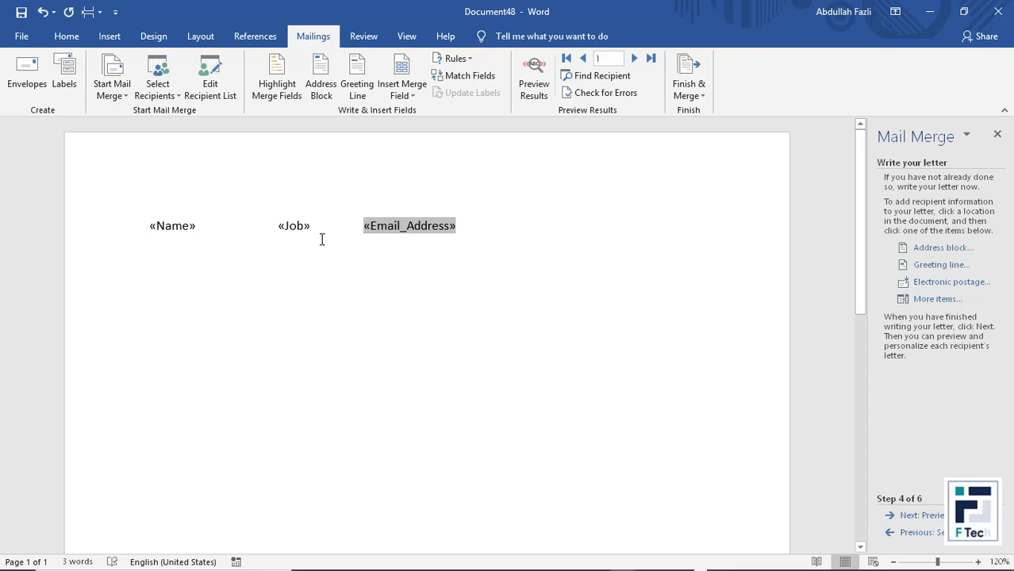
{"action": "left_click", "coordinate": [544, 231]}
{"action": "key", "text": "Return"}
{"action": "type", "text": "=rand()"}
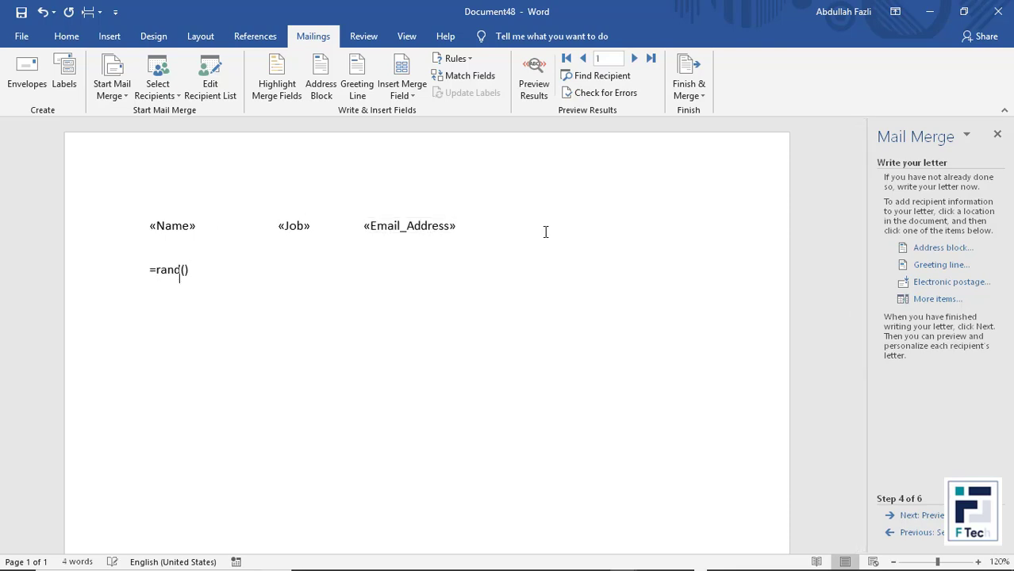
{"action": "key", "text": "Return"}
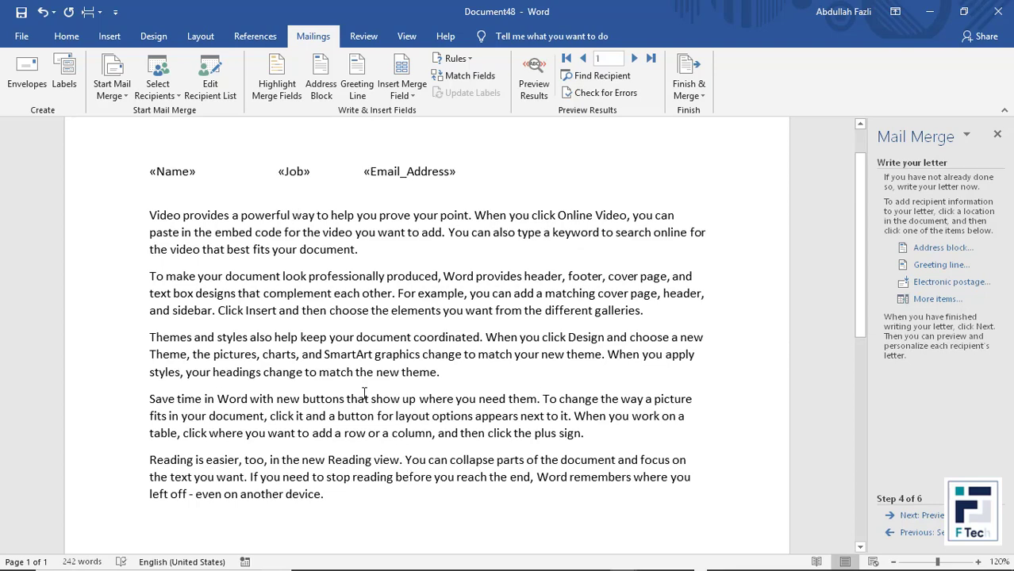
{"action": "scroll", "coordinate": [364, 394], "scroll_direction": "up", "scroll_amount": 1}
Step: Preview recipient 1's merged letter, showing their name and the HR Officer job title
{"action": "left_click", "coordinate": [910, 516]}
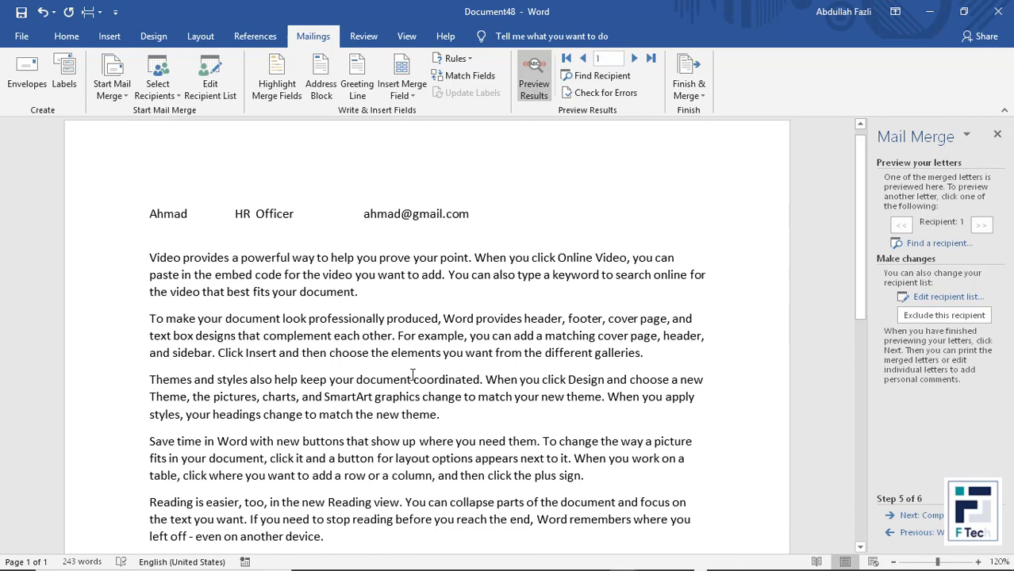
{"action": "left_click_drag", "start_coordinate": [150, 213], "coordinate": [196, 214]}
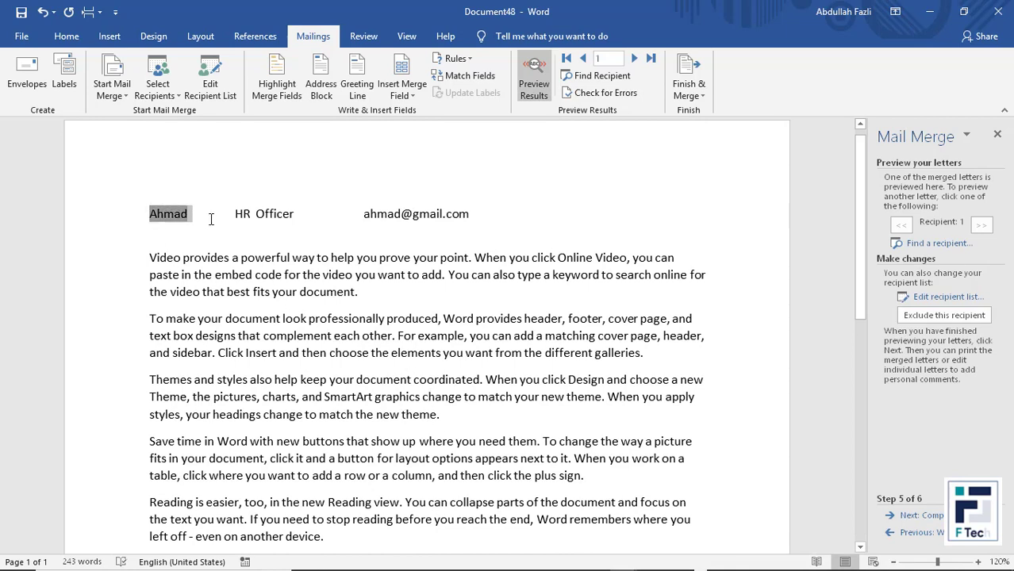
{"action": "left_click", "coordinate": [241, 214]}
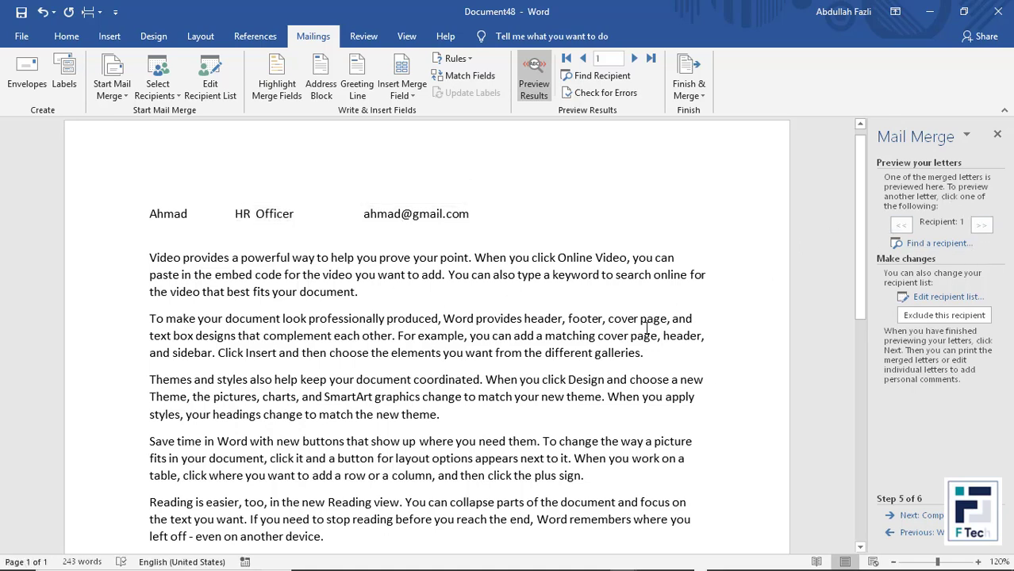
{"action": "left_click_drag", "start_coordinate": [669, 318], "coordinate": [657, 336]}
Step: Step through the letters for recipients 2 to 4, then return to recipient 1
{"action": "left_click", "coordinate": [982, 226]}
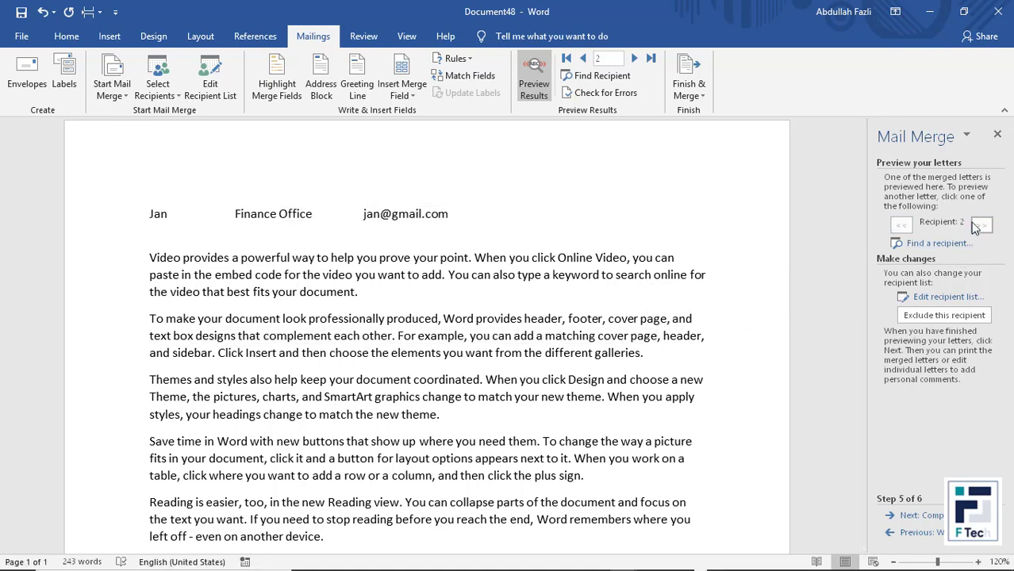
{"action": "left_click", "coordinate": [983, 226]}
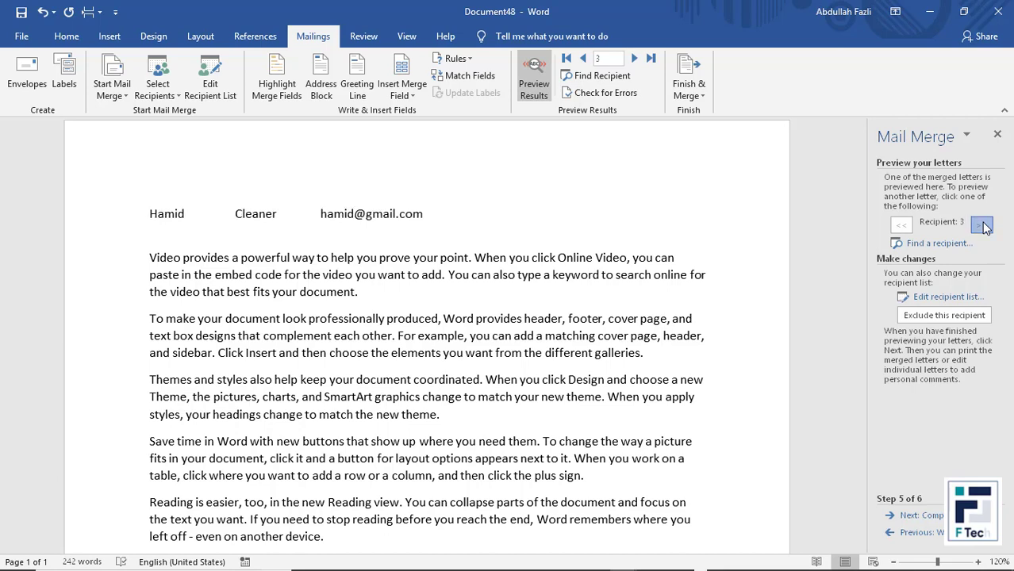
{"action": "left_click", "coordinate": [983, 227]}
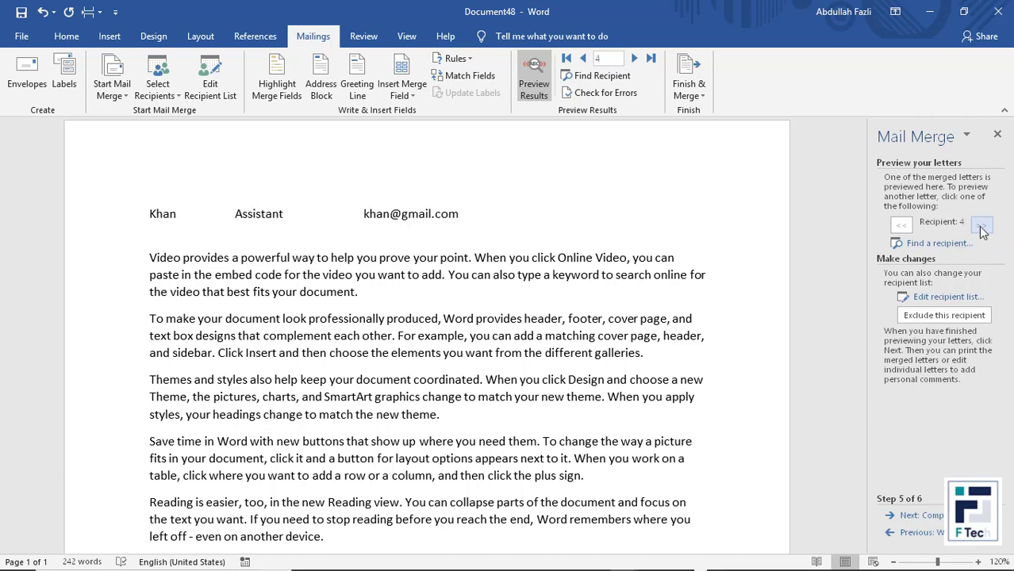
{"action": "left_click", "coordinate": [910, 229]}
{"action": "left_click", "coordinate": [910, 229]}
{"action": "left_click", "coordinate": [910, 229]}
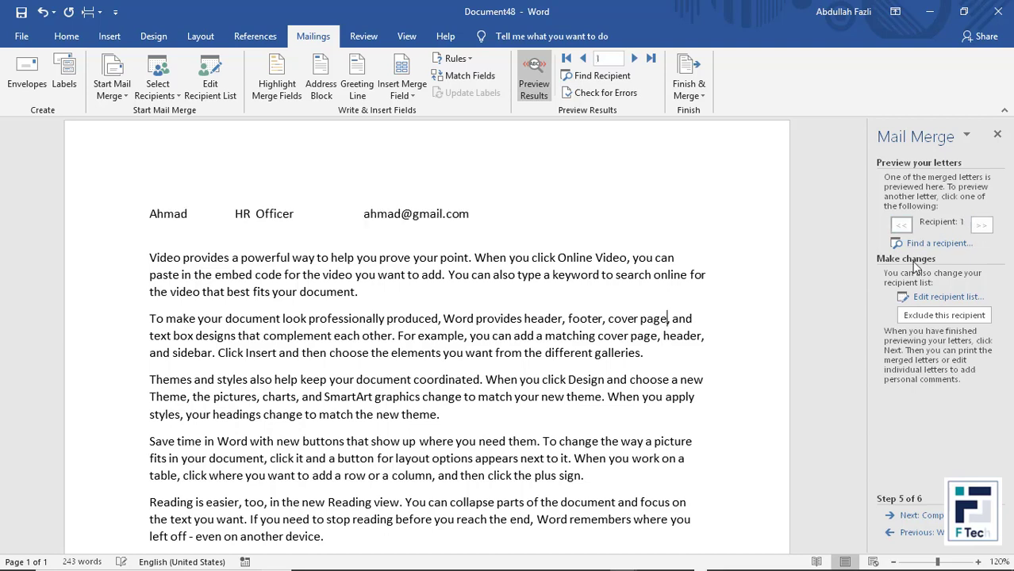
{"action": "left_click", "coordinate": [162, 89]}
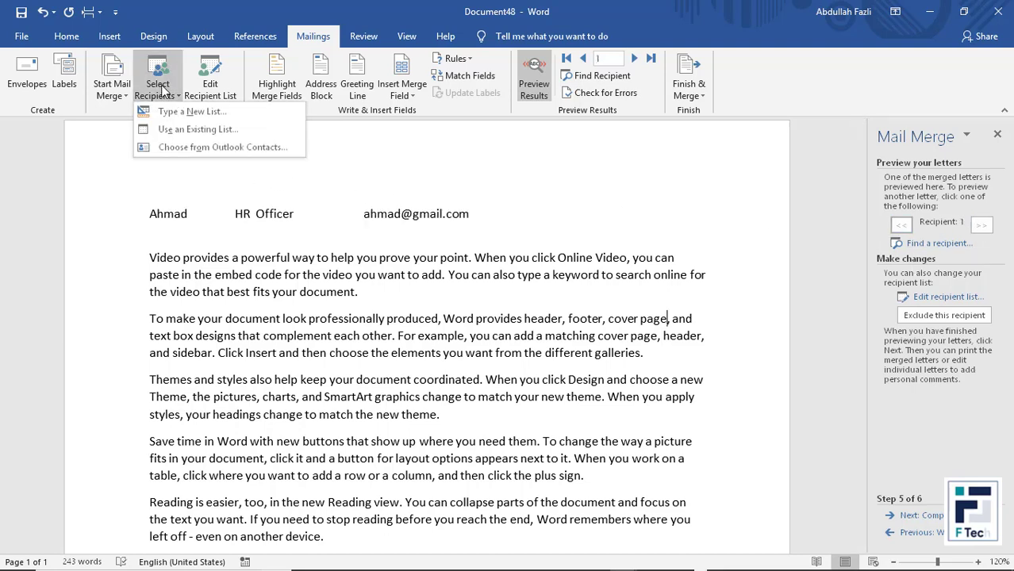
Step: Reselect Name.docx from the Desktop as the existing recipient list
{"action": "left_click", "coordinate": [205, 132]}
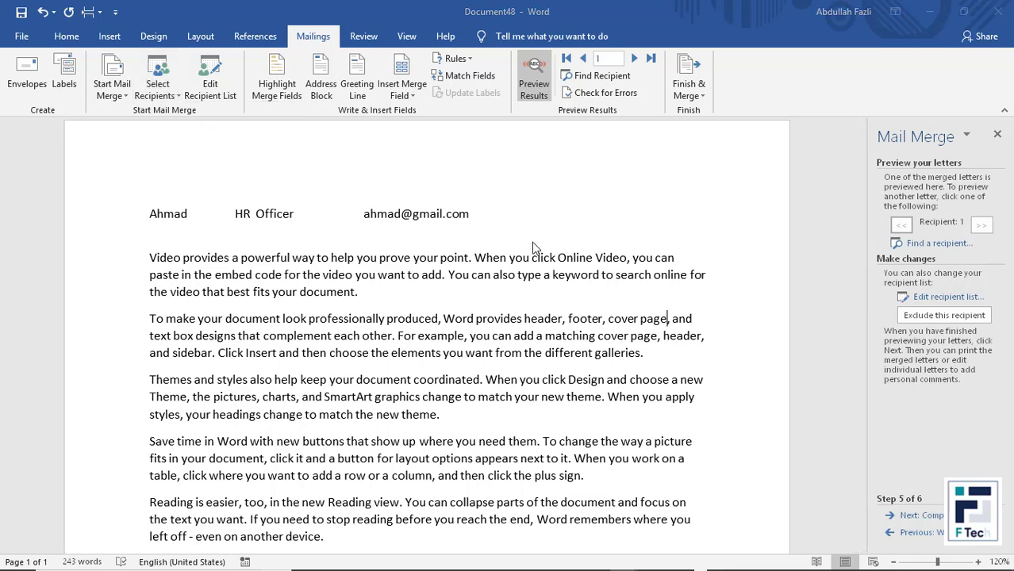
{"action": "scroll", "coordinate": [67, 135], "scroll_direction": "up", "scroll_amount": 1}
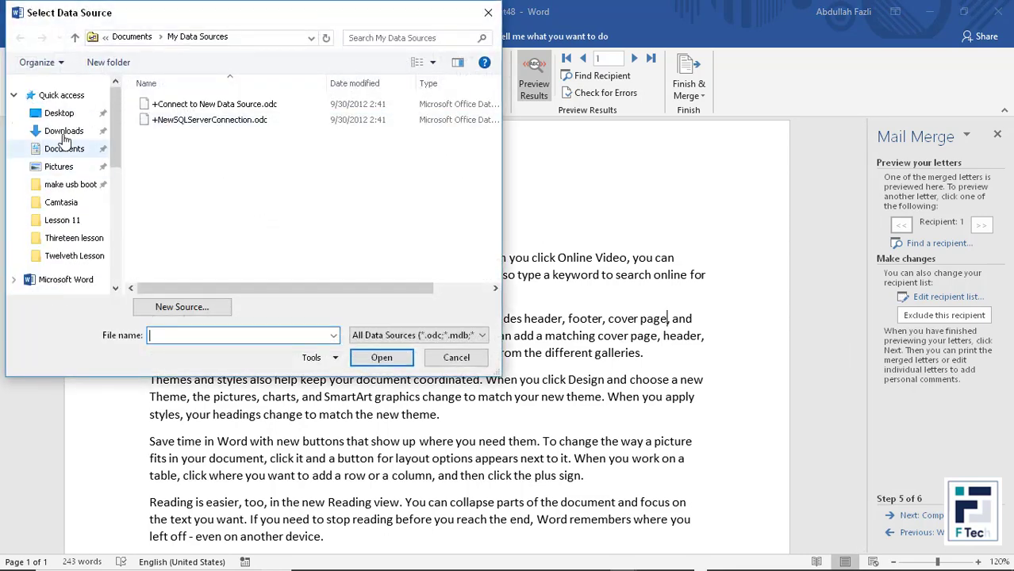
{"action": "left_click", "coordinate": [59, 114]}
{"action": "left_click", "coordinate": [172, 166]}
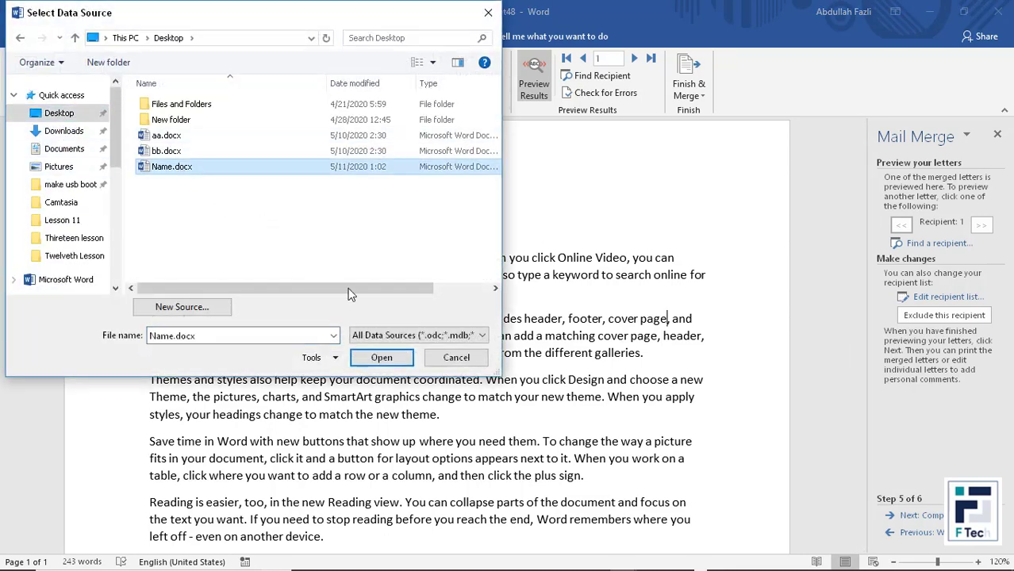
{"action": "left_click", "coordinate": [447, 361]}
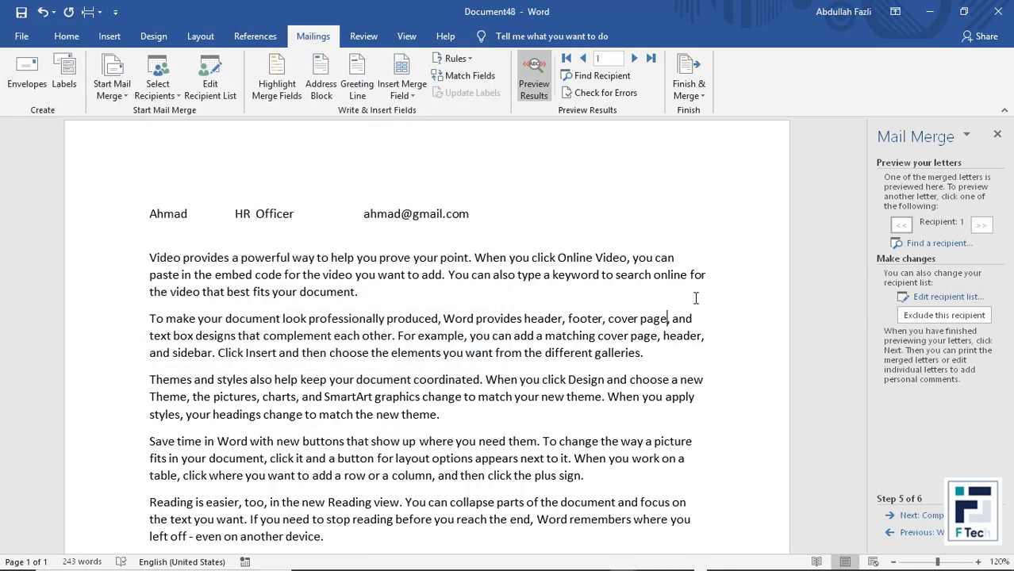
Step: Exclude the first recipient in Edit Recipient List, check the preview, then include them again
{"action": "left_click", "coordinate": [205, 84]}
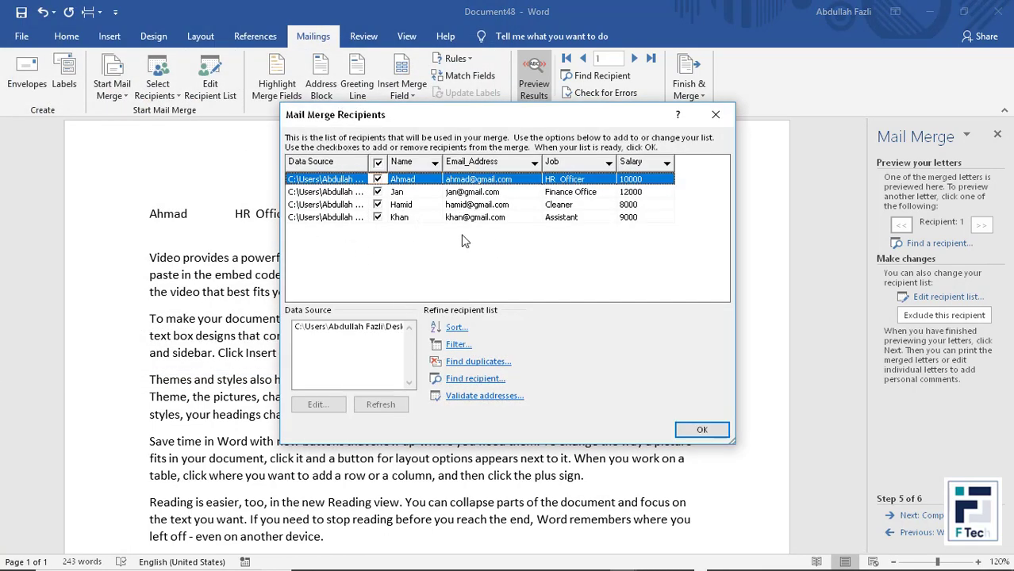
{"action": "left_click", "coordinate": [378, 179]}
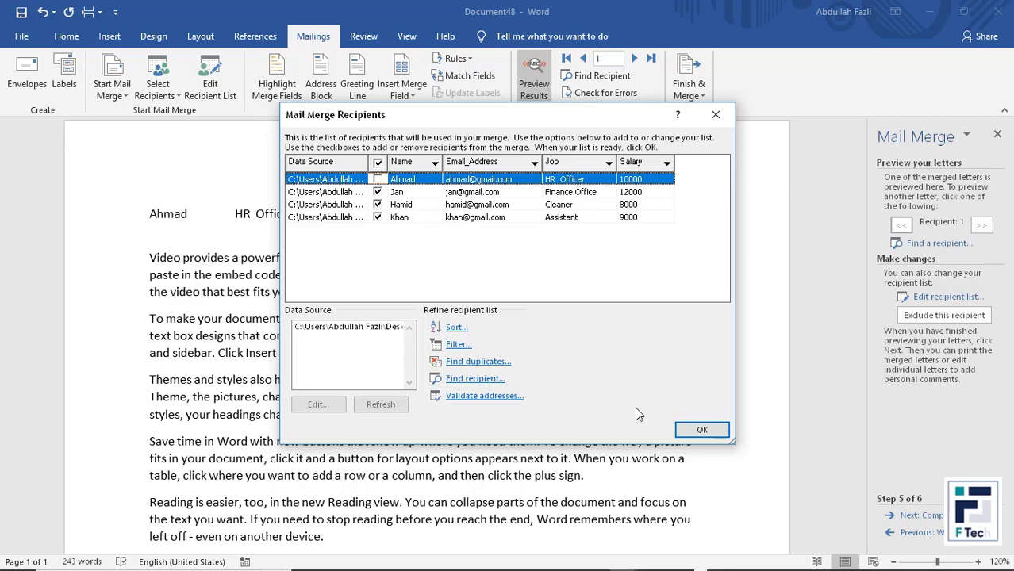
{"action": "left_click", "coordinate": [701, 429]}
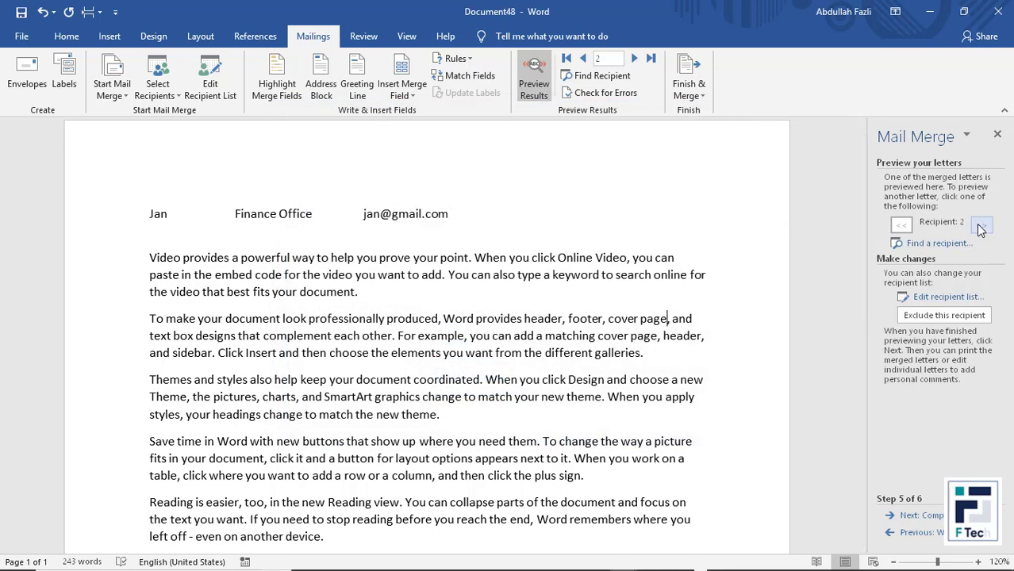
{"action": "left_click", "coordinate": [981, 226]}
{"action": "left_click", "coordinate": [900, 227]}
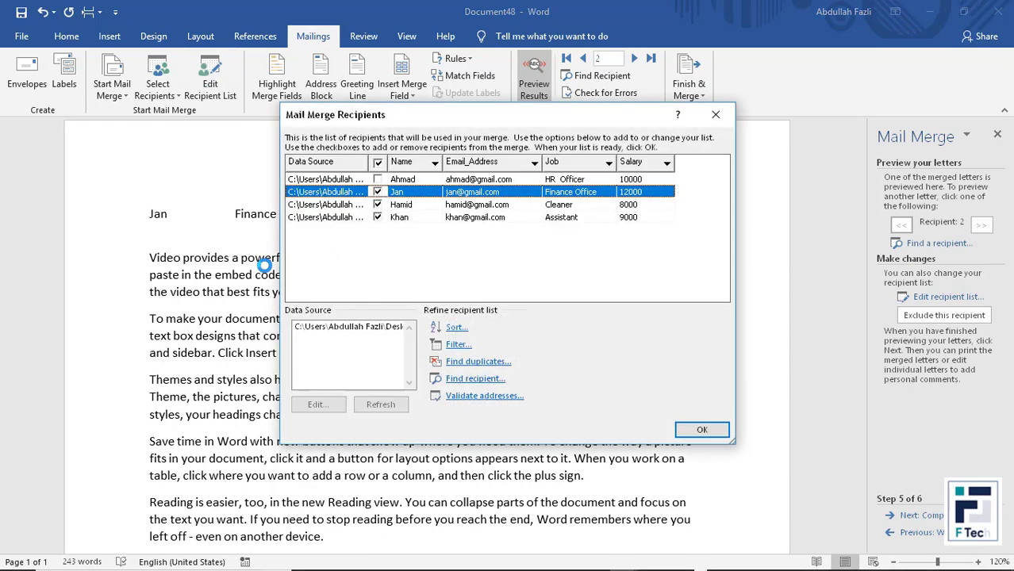
{"action": "left_click", "coordinate": [378, 179]}
{"action": "left_click", "coordinate": [703, 429]}
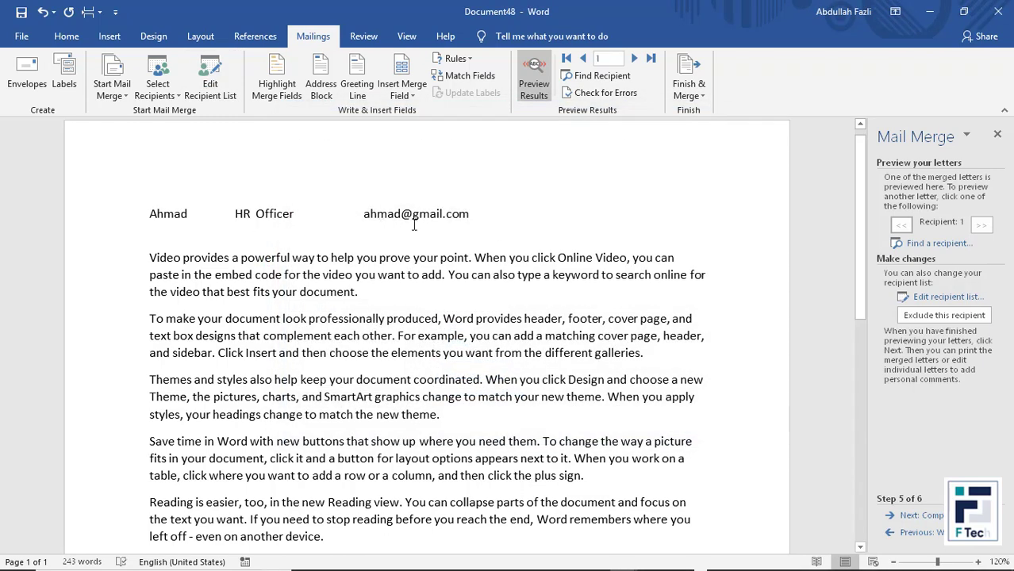
Step: Toggle merge field shading, then try name formats in Insert Address Block, ending on full name with initial and suffix
{"action": "left_click", "coordinate": [277, 80]}
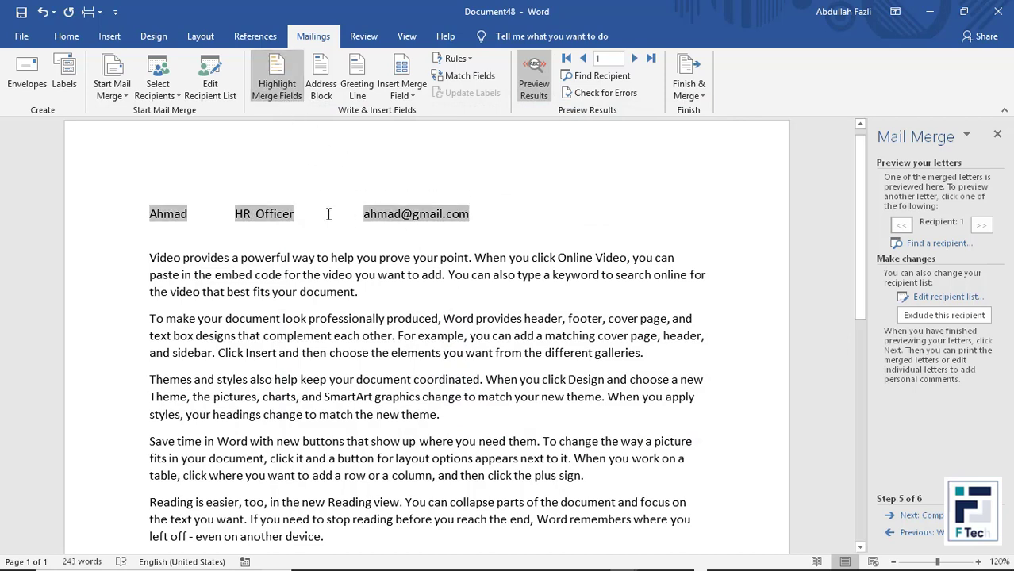
{"action": "left_click", "coordinate": [291, 96]}
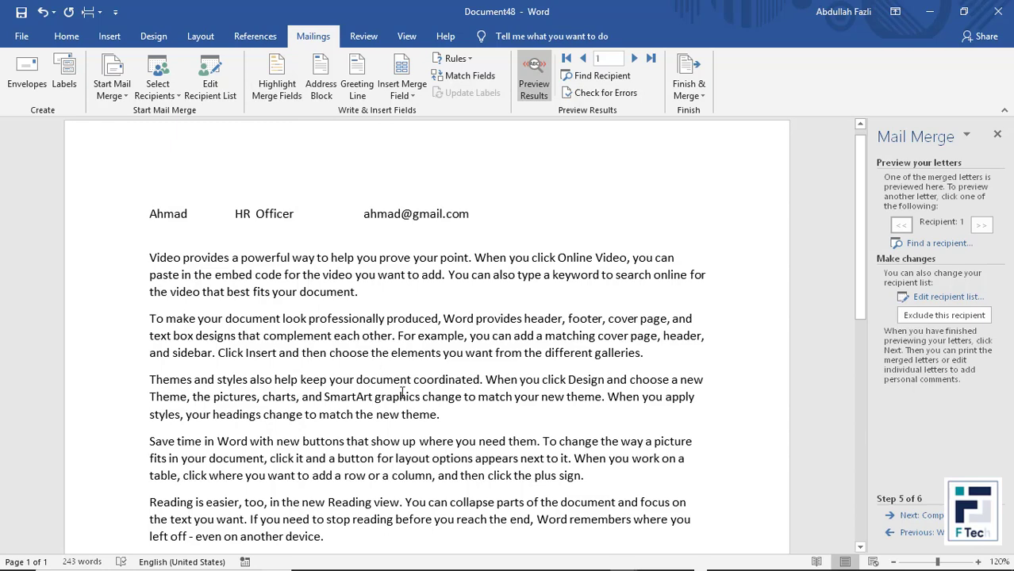
{"action": "left_click", "coordinate": [318, 87]}
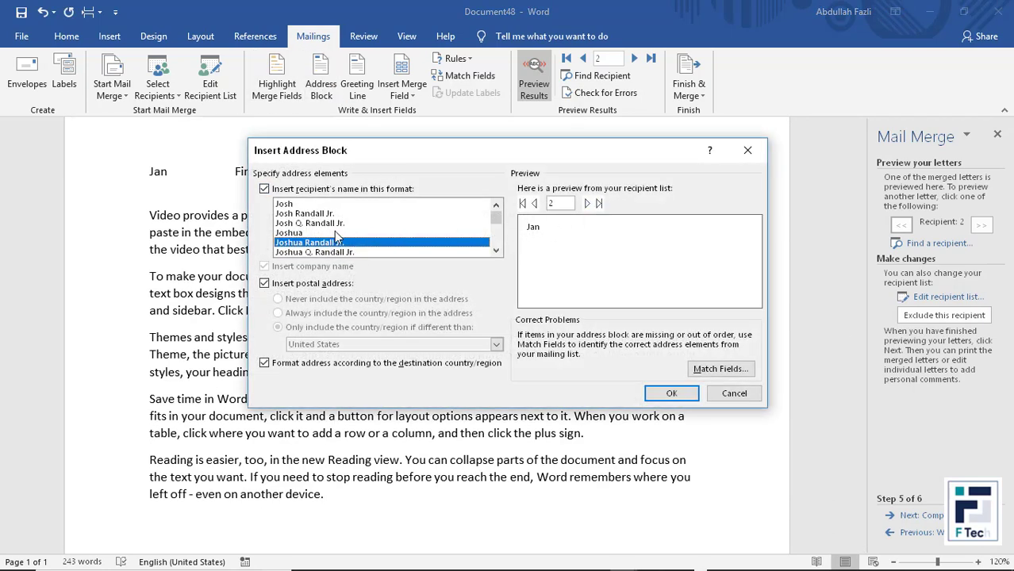
{"action": "scroll", "coordinate": [341, 236], "scroll_direction": "down", "scroll_amount": 3}
{"action": "left_click", "coordinate": [354, 233]}
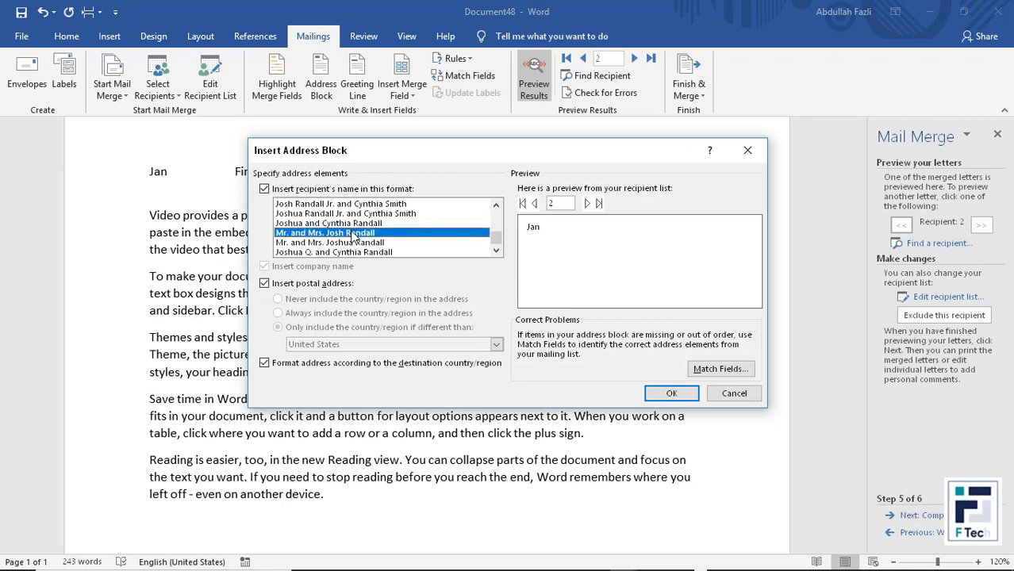
{"action": "scroll", "coordinate": [353, 236], "scroll_direction": "up", "scroll_amount": 2}
{"action": "scroll", "coordinate": [349, 230], "scroll_direction": "up", "scroll_amount": 5}
{"action": "left_click", "coordinate": [331, 213]}
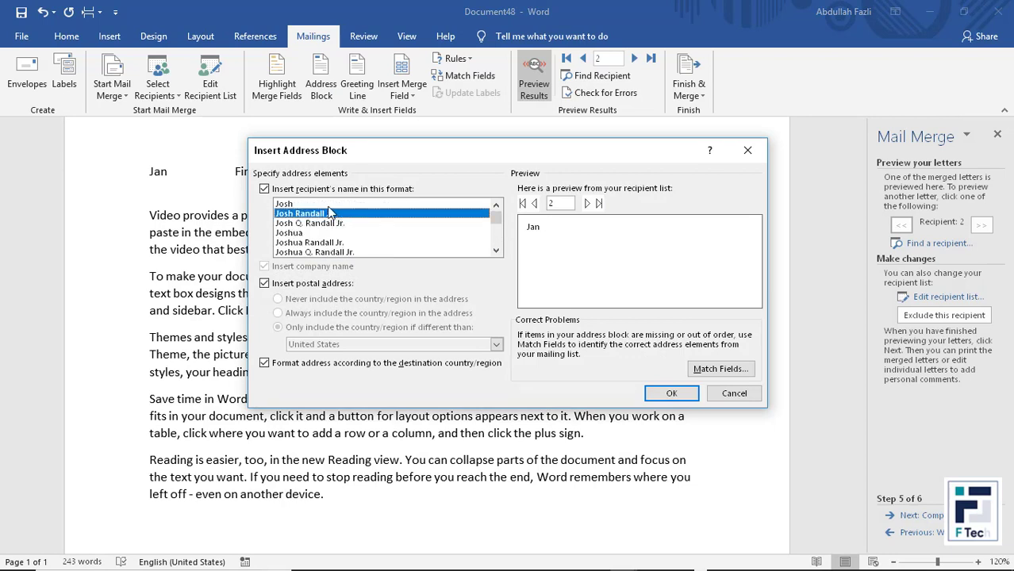
{"action": "left_click", "coordinate": [378, 222]}
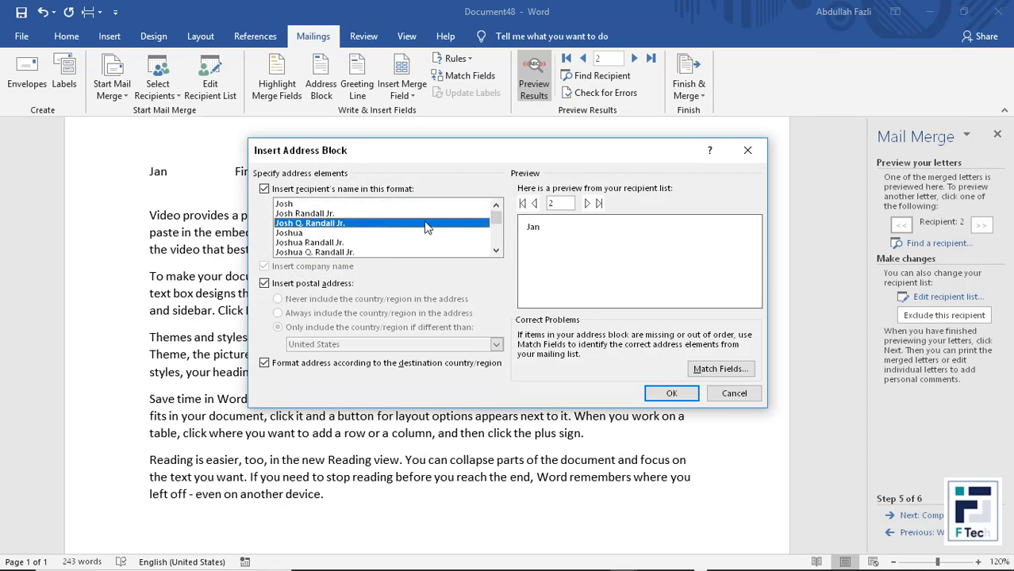
Step: Preview the address block across recipients, insert it, then delete it from the letter
{"action": "left_click", "coordinate": [587, 204]}
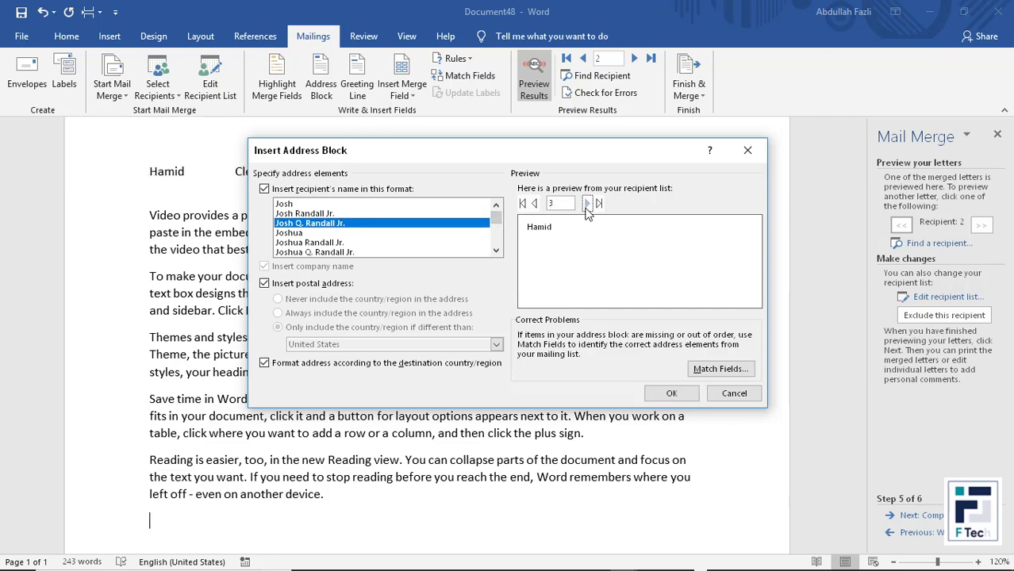
{"action": "left_click", "coordinate": [534, 204]}
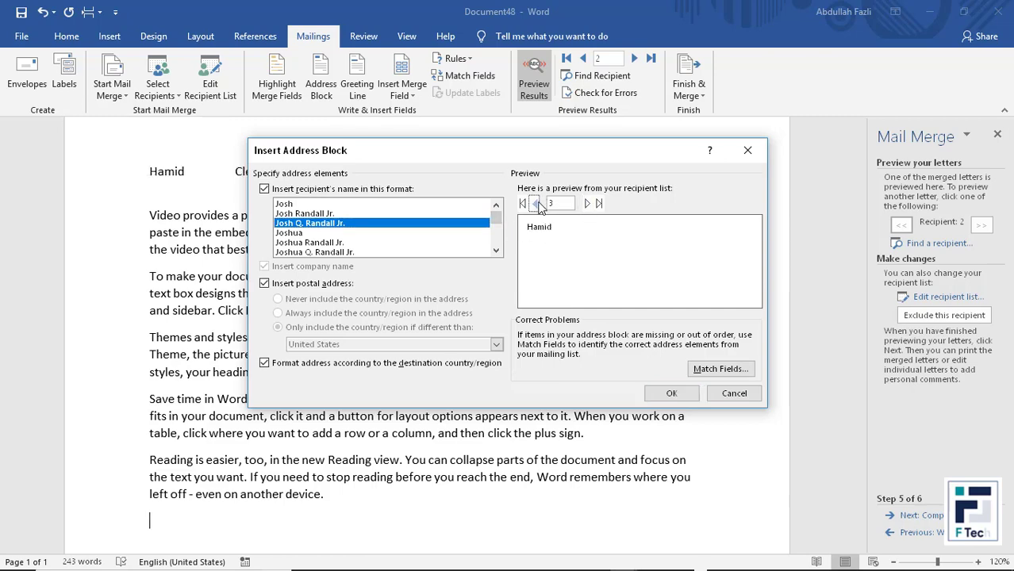
{"action": "left_click", "coordinate": [670, 392]}
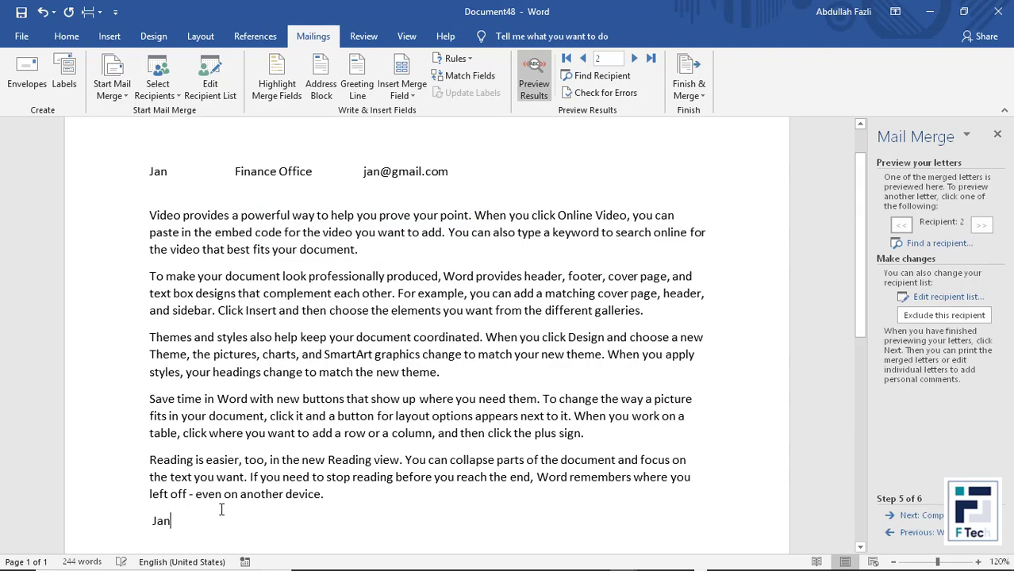
{"action": "key", "text": "BackSpace"}
{"action": "key", "text": "BackSpace"}
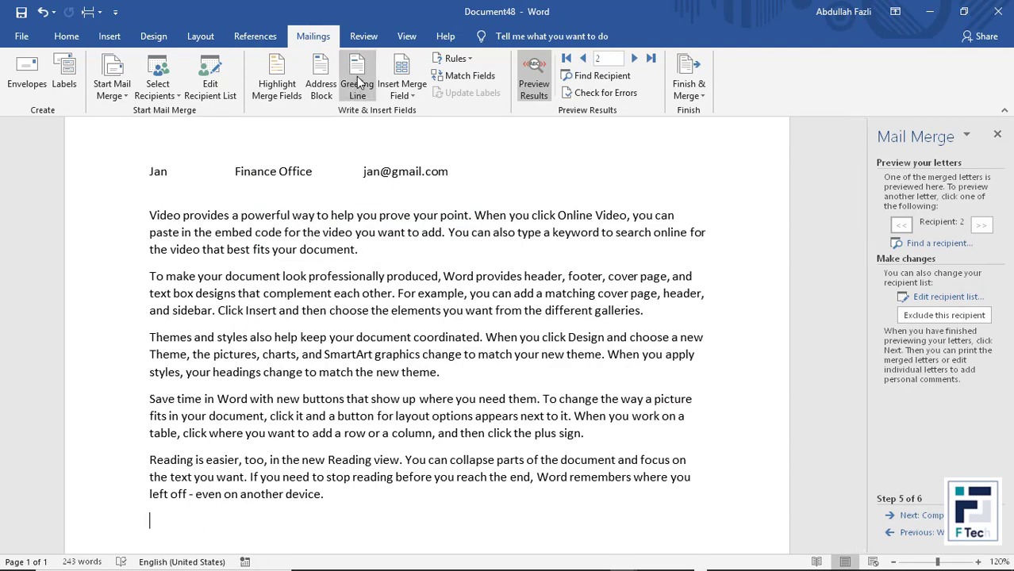
Step: Add an empty line above the name line and insert the 'Dear Sir or Madam,' greeting line there
{"action": "left_click", "coordinate": [356, 92]}
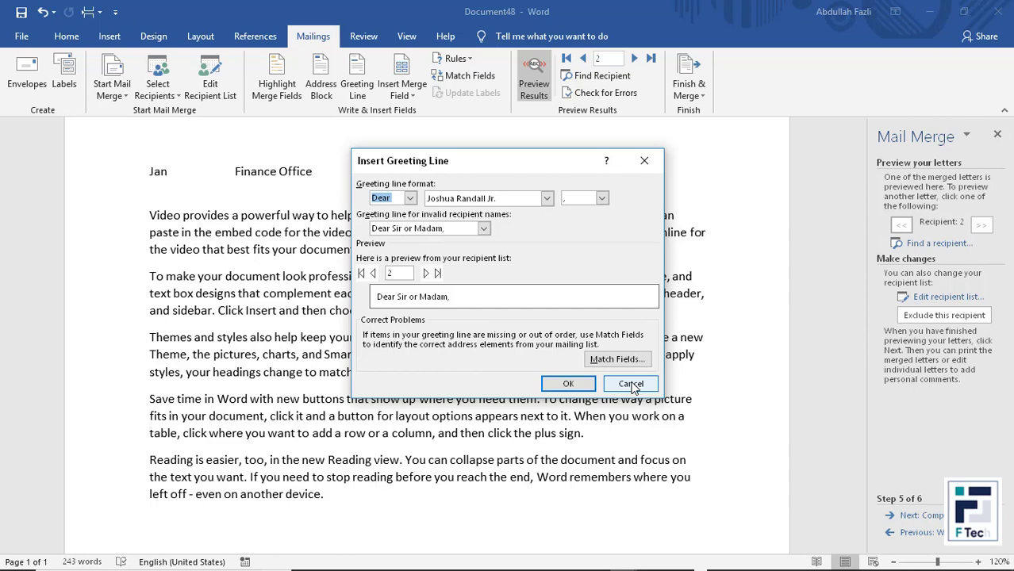
{"action": "left_click", "coordinate": [630, 384]}
{"action": "scroll", "coordinate": [196, 273], "scroll_direction": "up", "scroll_amount": 1}
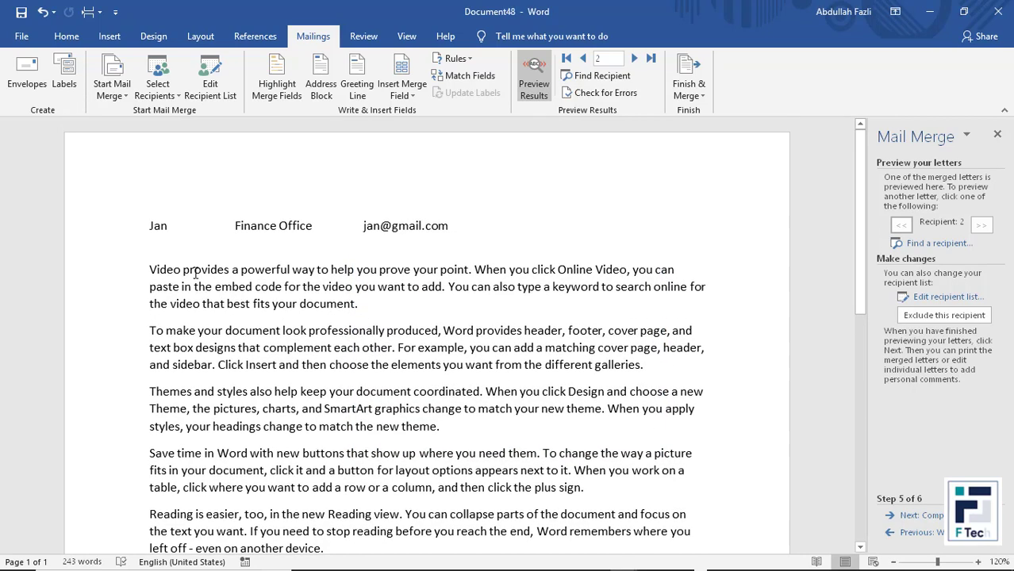
{"action": "left_click", "coordinate": [156, 225]}
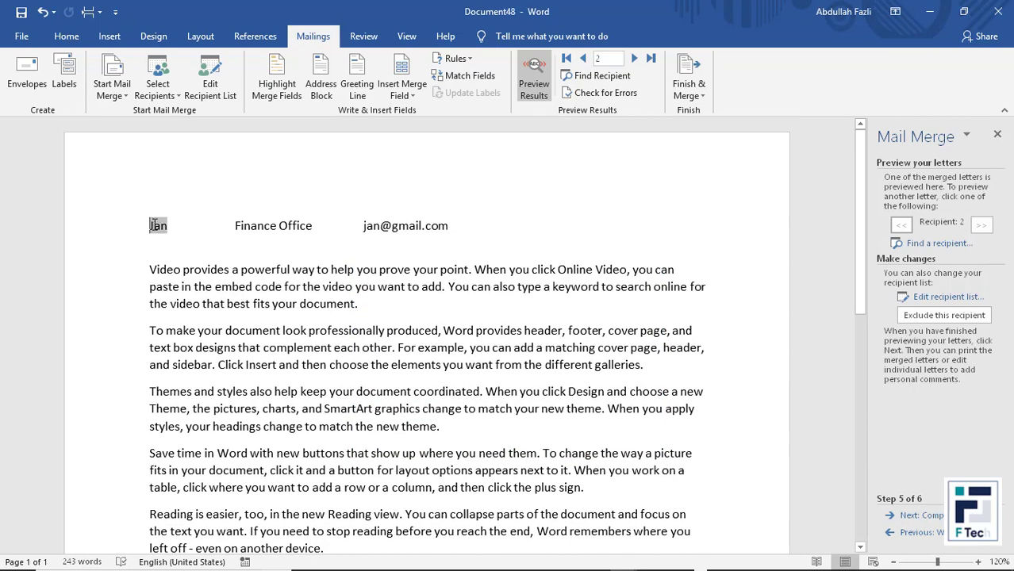
{"action": "scroll", "coordinate": [182, 252], "scroll_direction": "up", "scroll_amount": 1}
{"action": "left_click", "coordinate": [183, 253]}
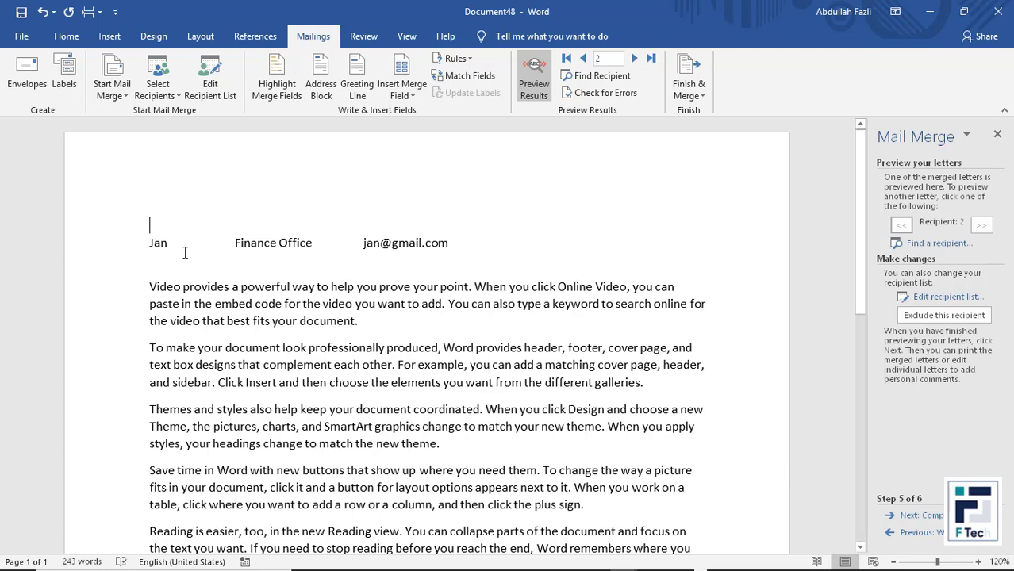
{"action": "key", "text": "Return"}
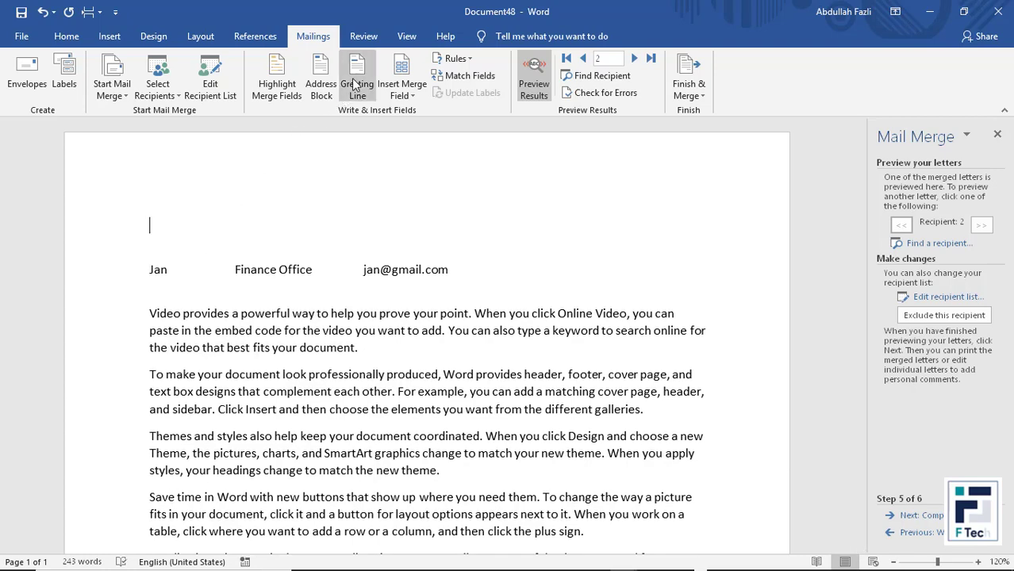
{"action": "left_click", "coordinate": [353, 83]}
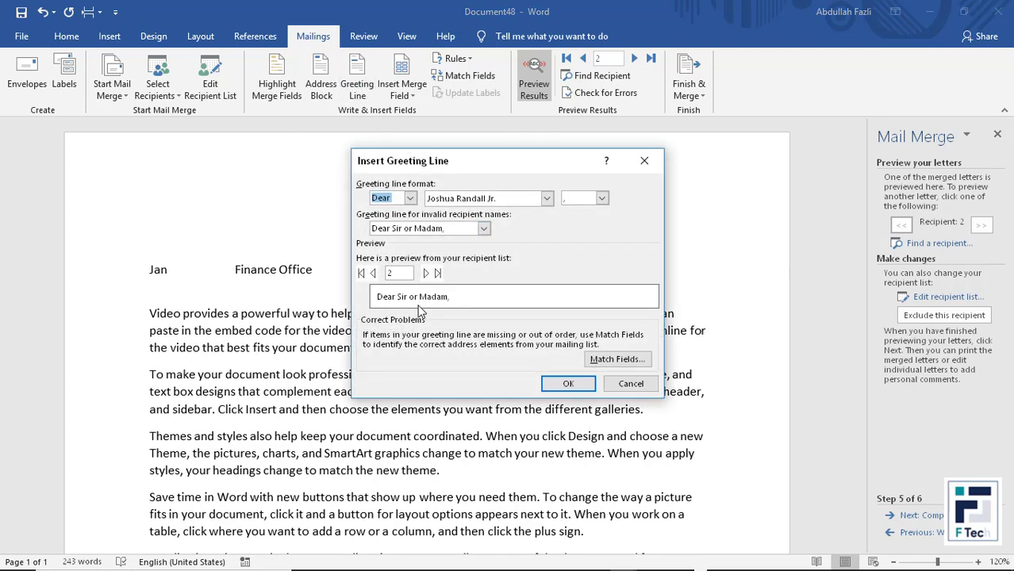
{"action": "left_click", "coordinate": [549, 381]}
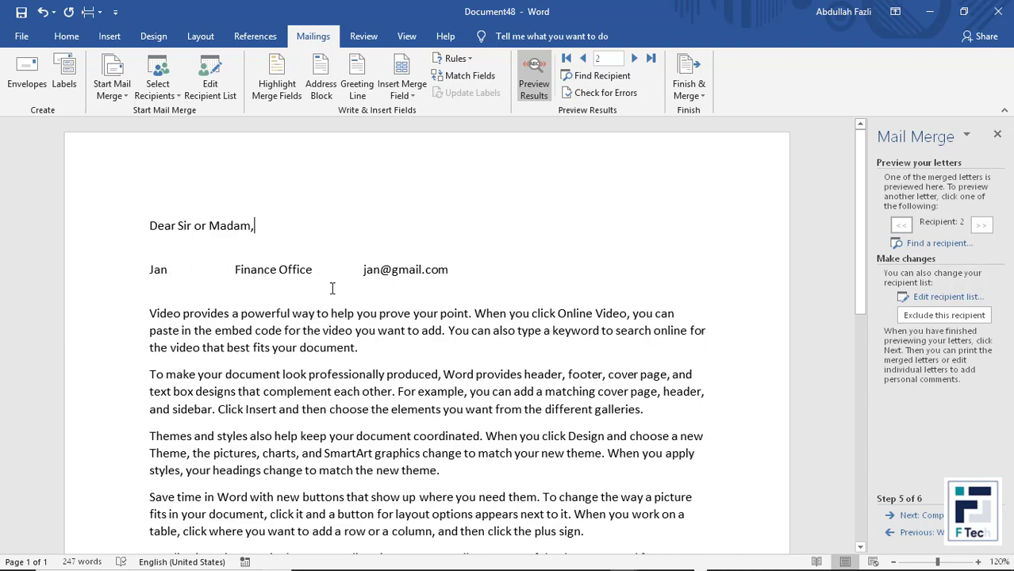
{"action": "scroll", "coordinate": [365, 349], "scroll_direction": "down", "scroll_amount": 3}
{"action": "scroll", "coordinate": [369, 347], "scroll_direction": "up", "scroll_amount": 3}
Step: Insert the Name merge field after the greeting and add a tab after the email address
{"action": "triple_click", "coordinate": [253, 225]}
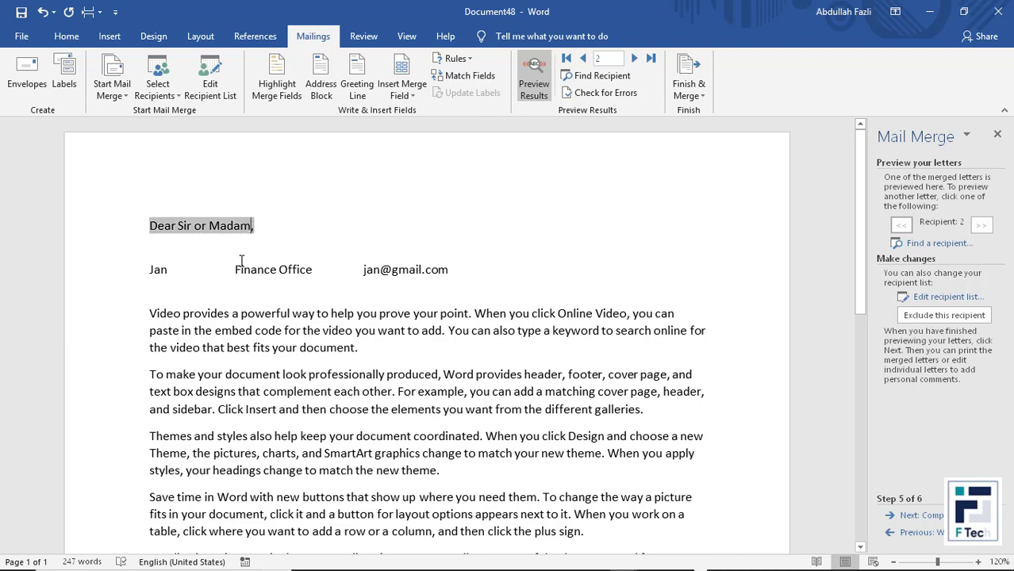
{"action": "left_click", "coordinate": [278, 226]}
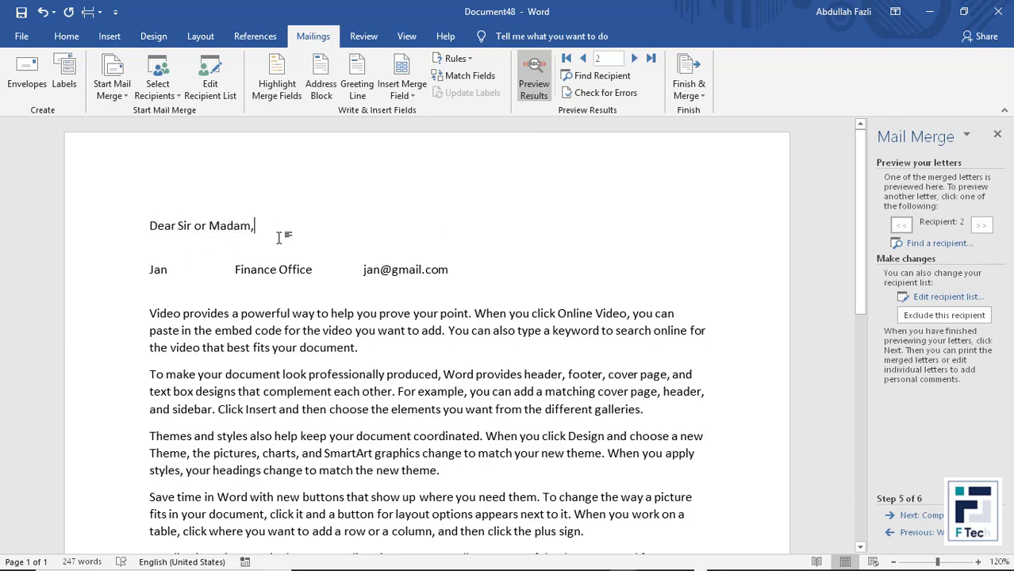
{"action": "left_click", "coordinate": [391, 90]}
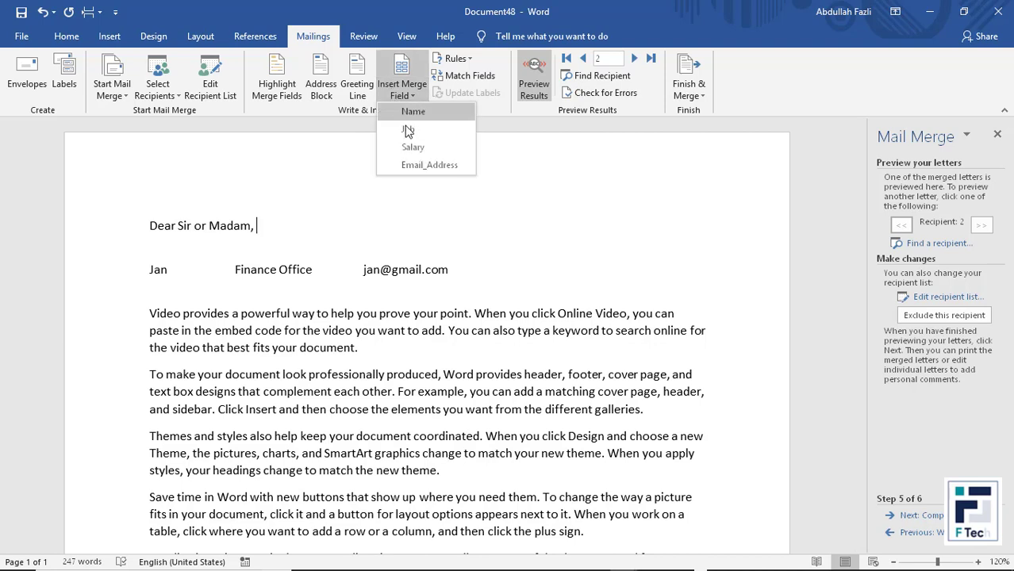
{"action": "left_click", "coordinate": [425, 115]}
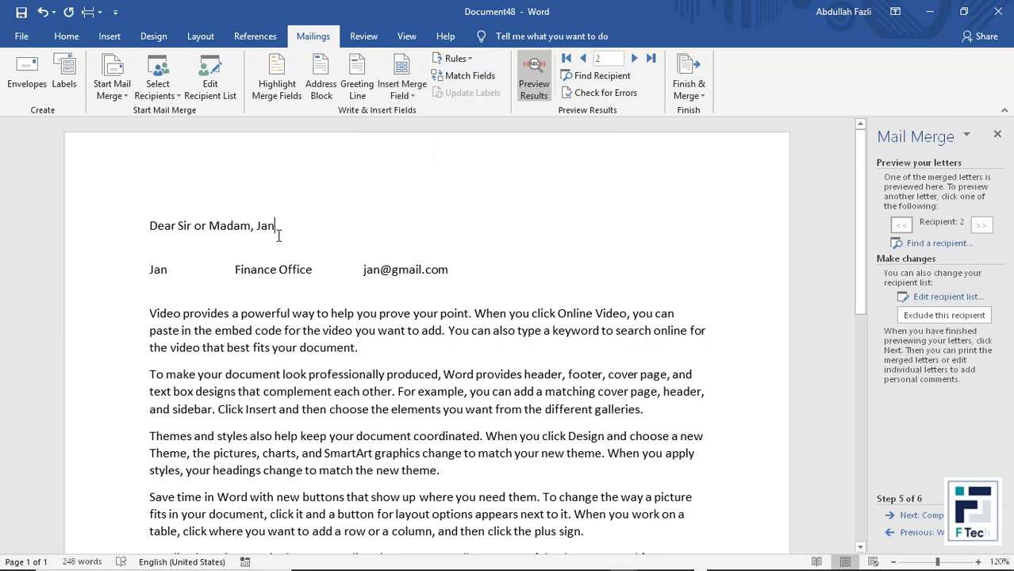
{"action": "left_click", "coordinate": [468, 273]}
{"action": "key", "text": "Tab"}
{"action": "left_click", "coordinate": [406, 94]}
Step: Insert and remove the Salary field, then view the merge field codes before restoring preview results
{"action": "left_click", "coordinate": [412, 148]}
{"action": "key", "text": "BackSpace"}
{"action": "key", "text": "BackSpace"}
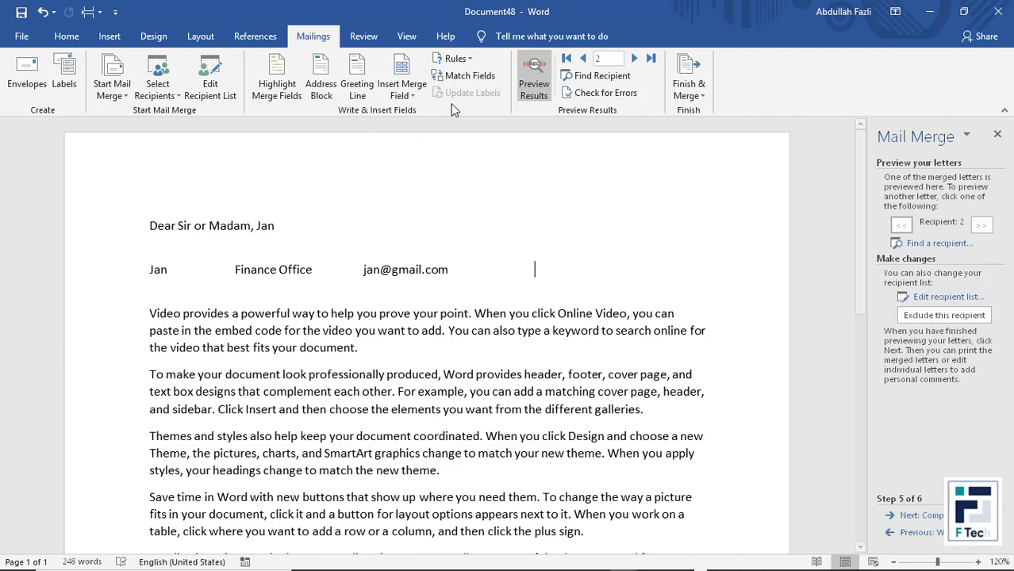
{"action": "left_click", "coordinate": [538, 73]}
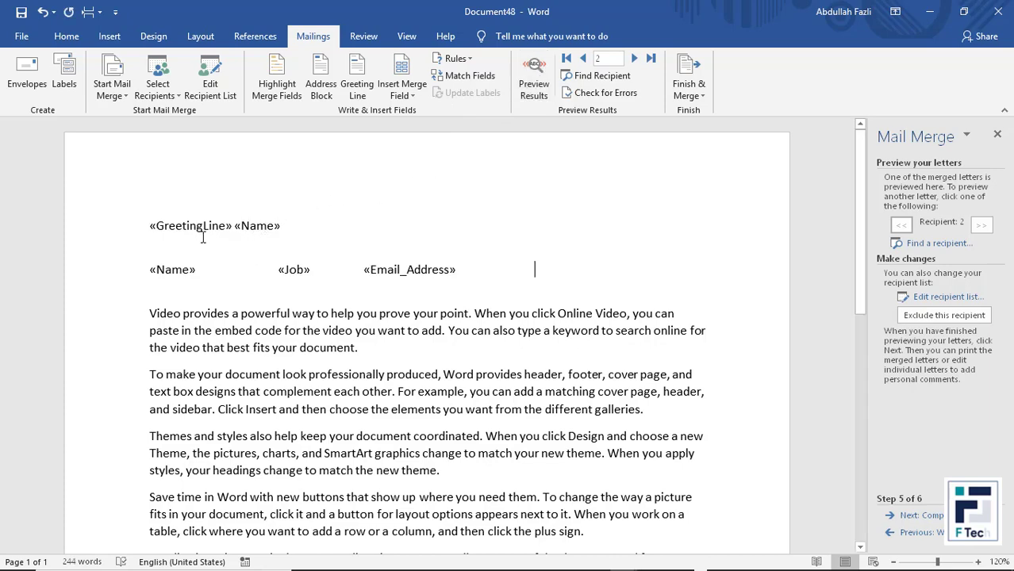
{"action": "scroll", "coordinate": [202, 233], "scroll_direction": "down", "scroll_amount": 3}
{"action": "scroll", "coordinate": [203, 233], "scroll_direction": "up", "scroll_amount": 3}
{"action": "left_click", "coordinate": [198, 226]}
{"action": "left_click", "coordinate": [264, 225]}
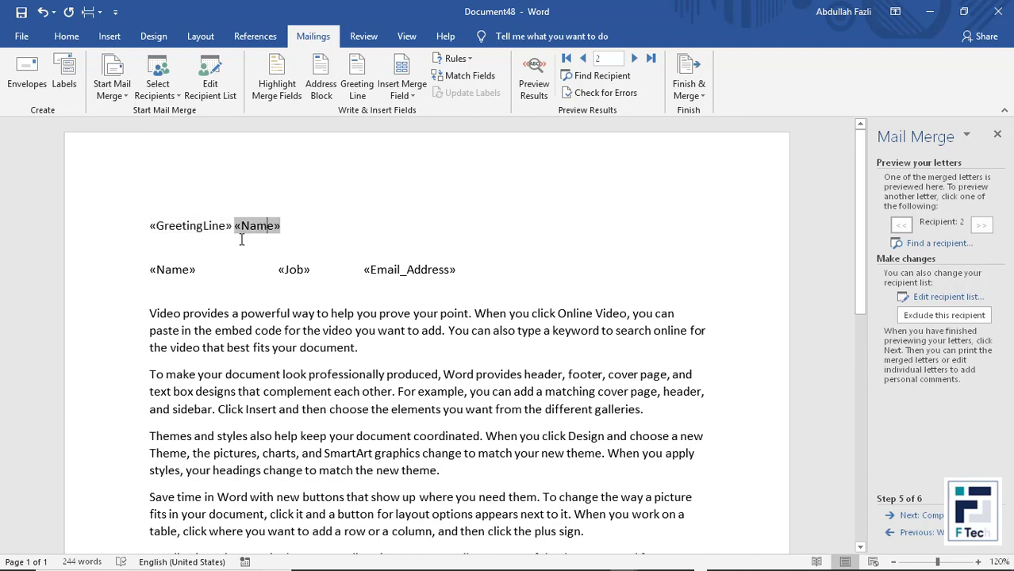
{"action": "left_click", "coordinate": [186, 269]}
{"action": "left_click", "coordinate": [290, 269]}
{"action": "left_click", "coordinate": [376, 271]}
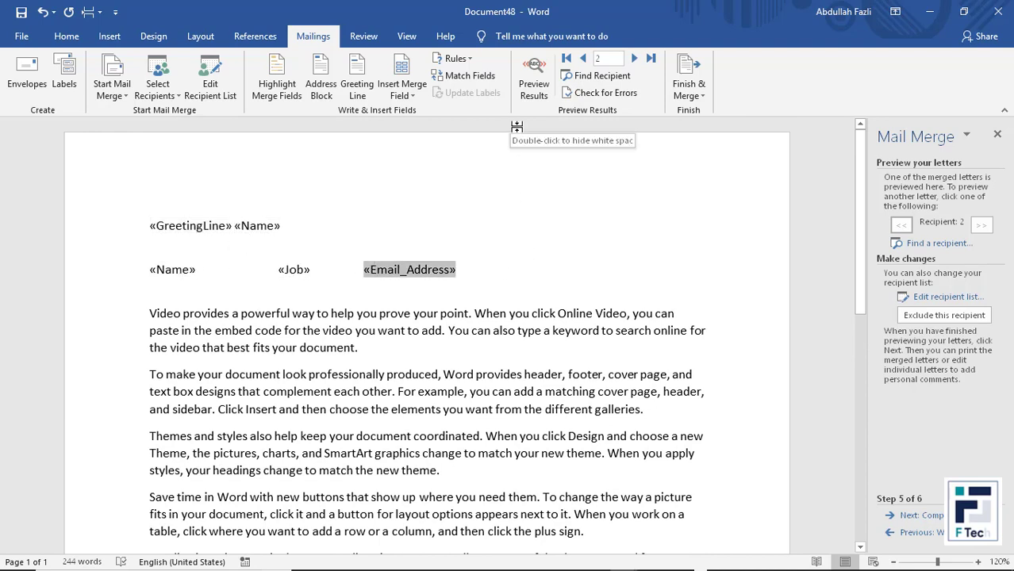
{"action": "left_click", "coordinate": [535, 88]}
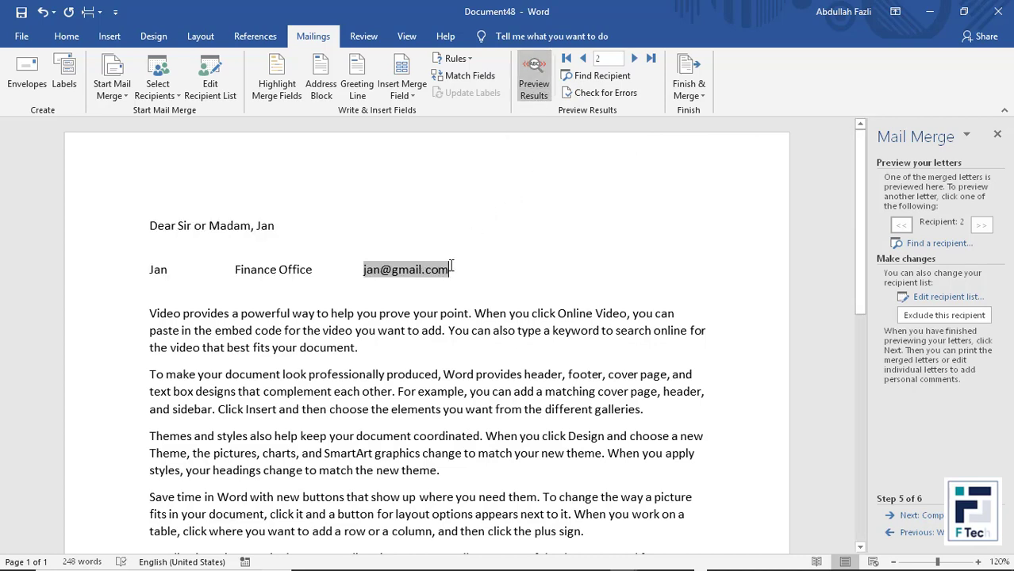
Step: Browse recipients with Previous and Next, then open Find Recipient searching the Name field
{"action": "left_click", "coordinate": [900, 225]}
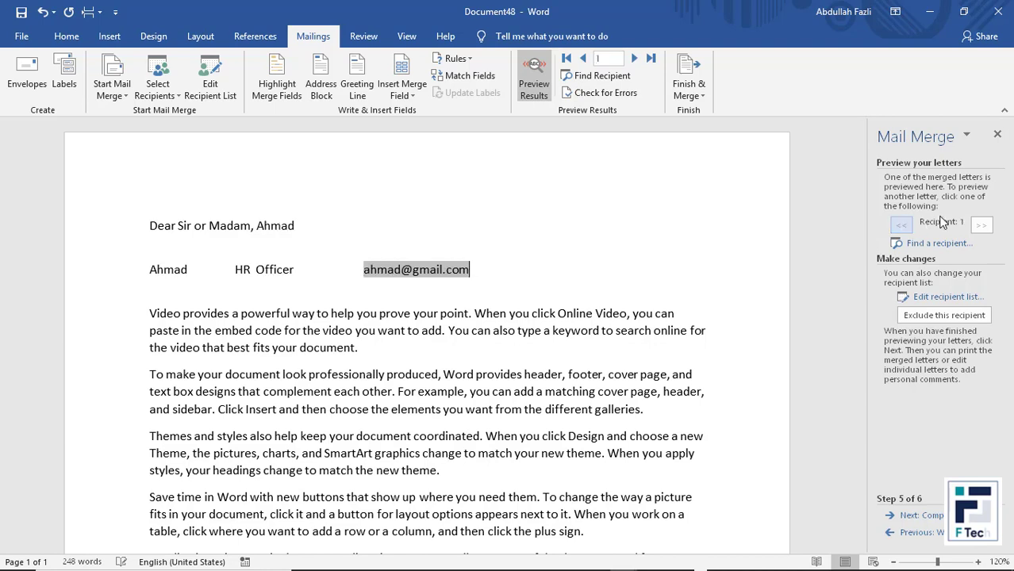
{"action": "left_click", "coordinate": [981, 225]}
{"action": "left_click", "coordinate": [980, 225]}
{"action": "left_click", "coordinate": [980, 225]}
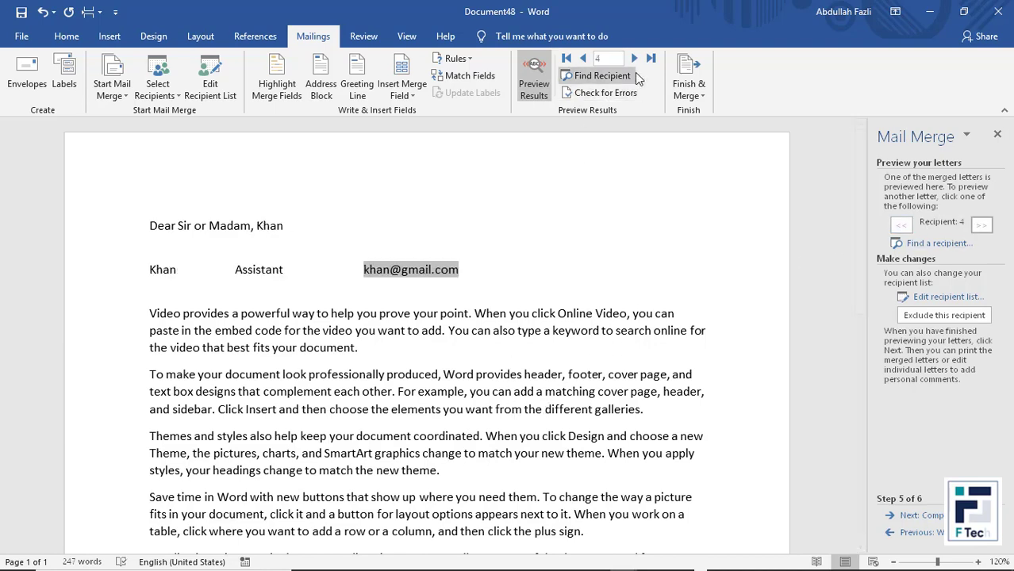
{"action": "left_click", "coordinate": [583, 59]}
{"action": "left_click", "coordinate": [583, 59]}
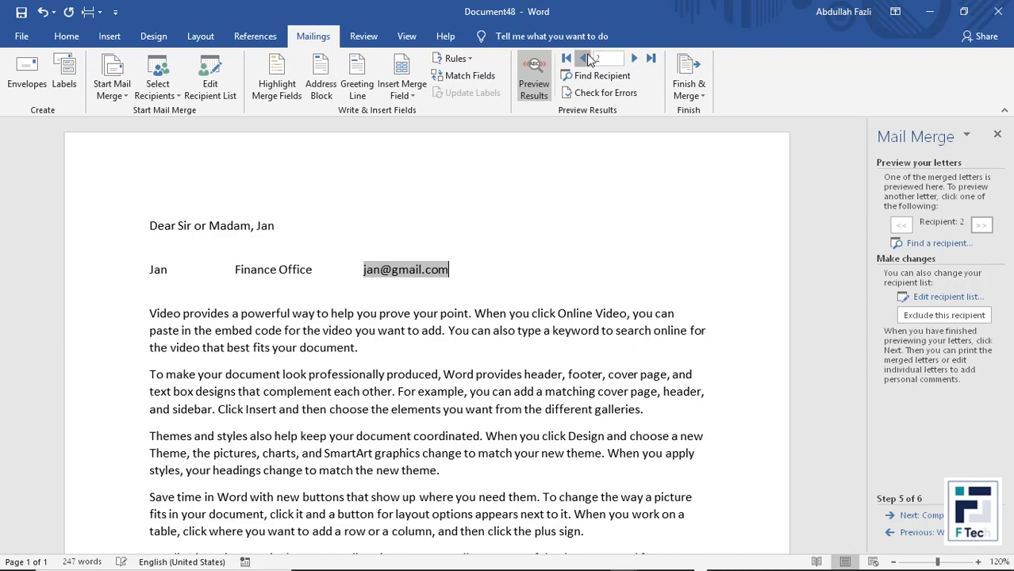
{"action": "left_click", "coordinate": [584, 59]}
{"action": "left_click", "coordinate": [603, 75]}
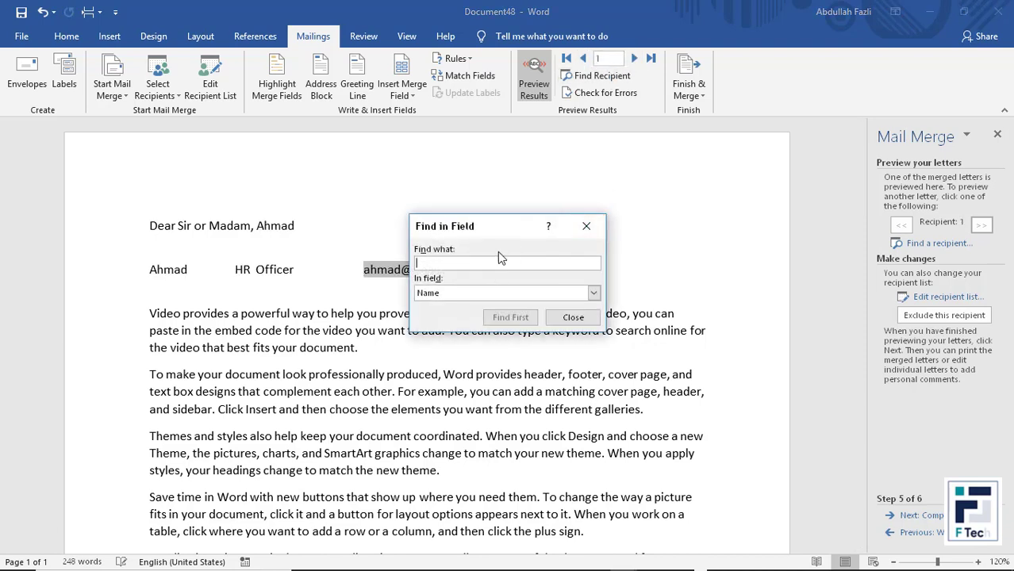
Step: Search the Name field for a recipient's name, then the Job field for 'hr', returning to recipient 1
{"action": "type", "text": "khan"}
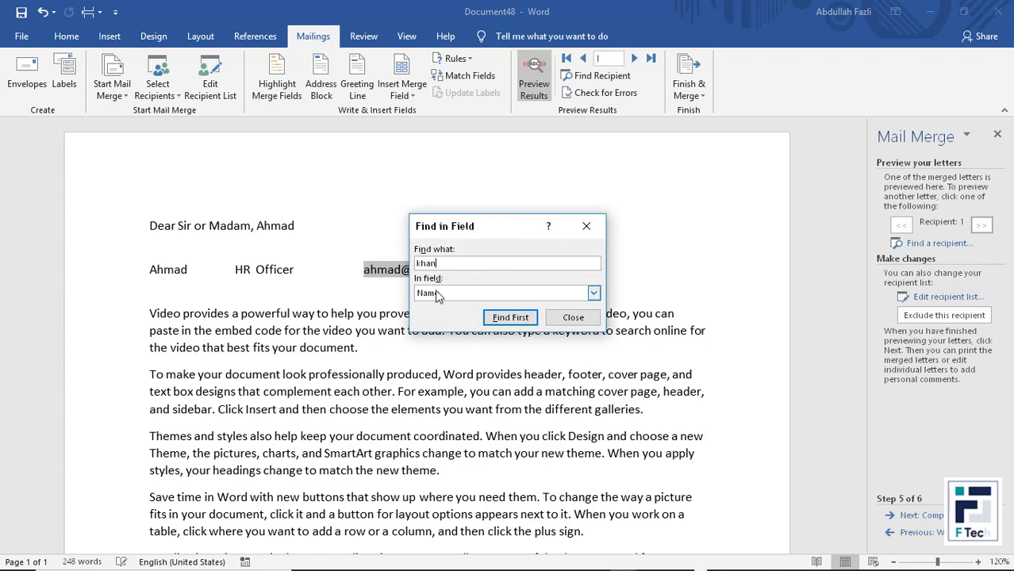
{"action": "left_click", "coordinate": [497, 320]}
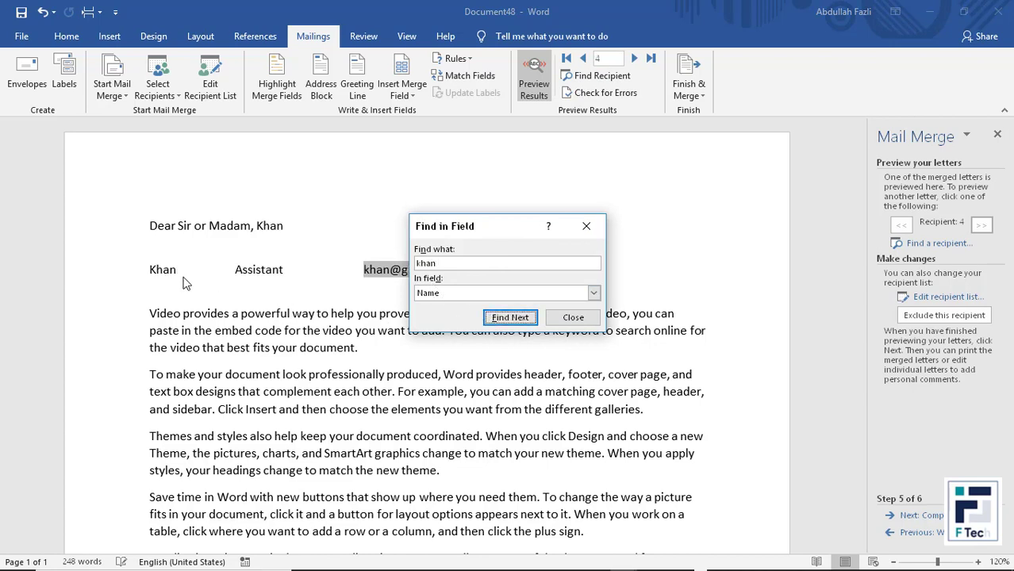
{"action": "left_click", "coordinate": [456, 293]}
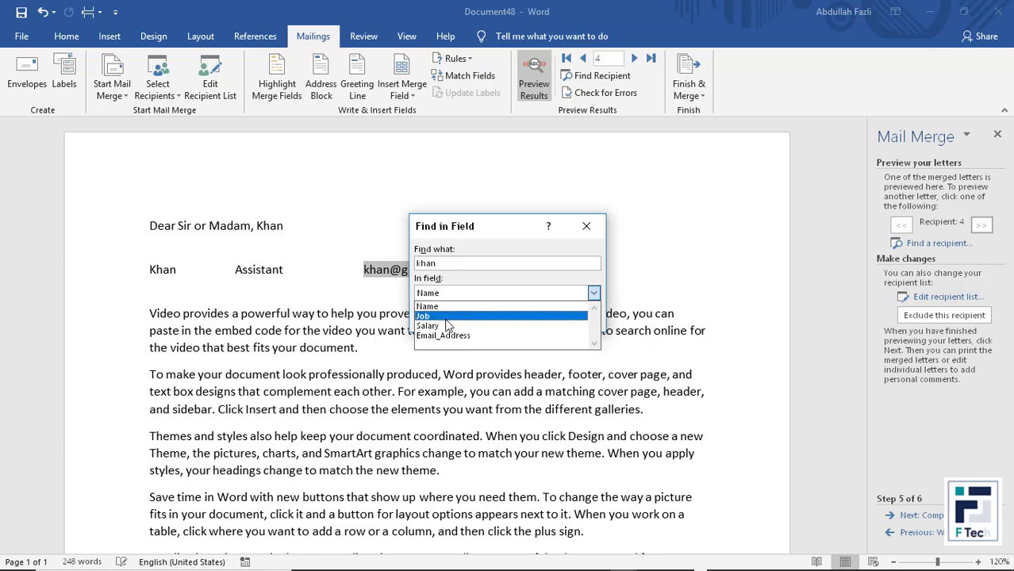
{"action": "left_click", "coordinate": [453, 316]}
{"action": "key", "text": "shift+Tab"}
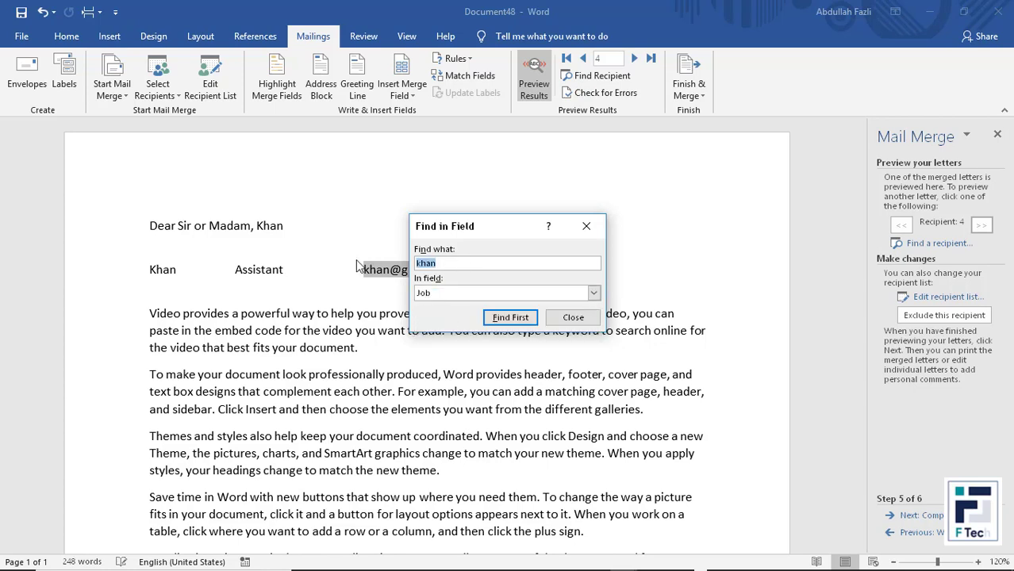
{"action": "type", "text": "hr"}
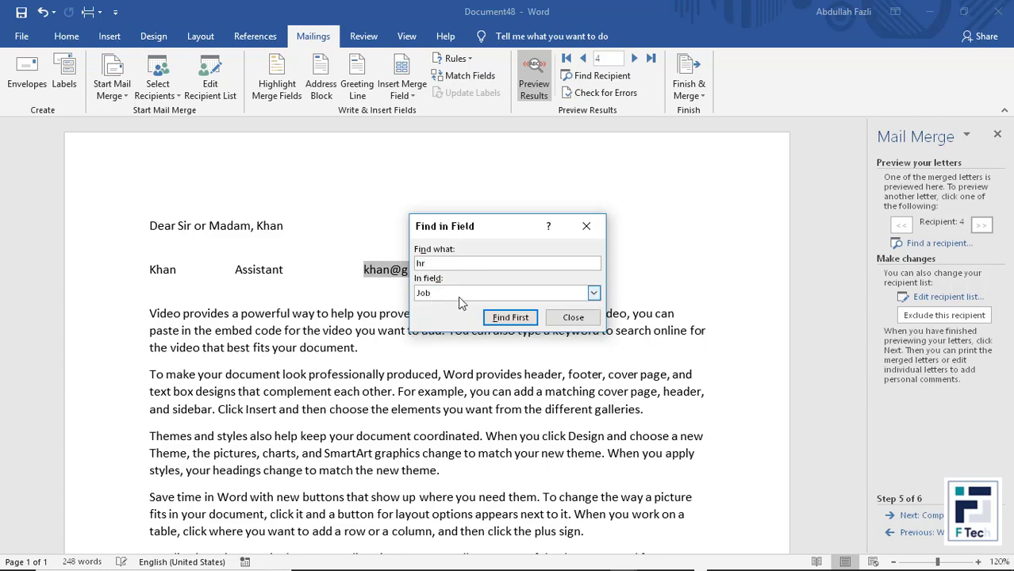
{"action": "left_click", "coordinate": [506, 317]}
{"action": "left_click", "coordinate": [486, 341]}
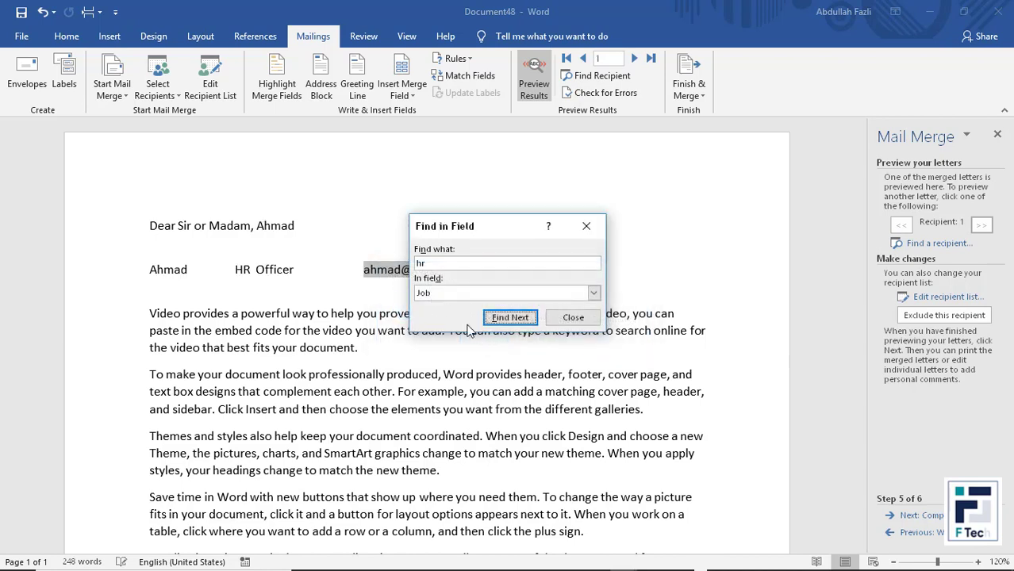
Step: Search the Job field for 'sadf', dismiss the 'No results found' message, and close Find in Field
{"action": "type", "text": "s"}
{"action": "type", "text": "adf"}
{"action": "left_click", "coordinate": [486, 317]}
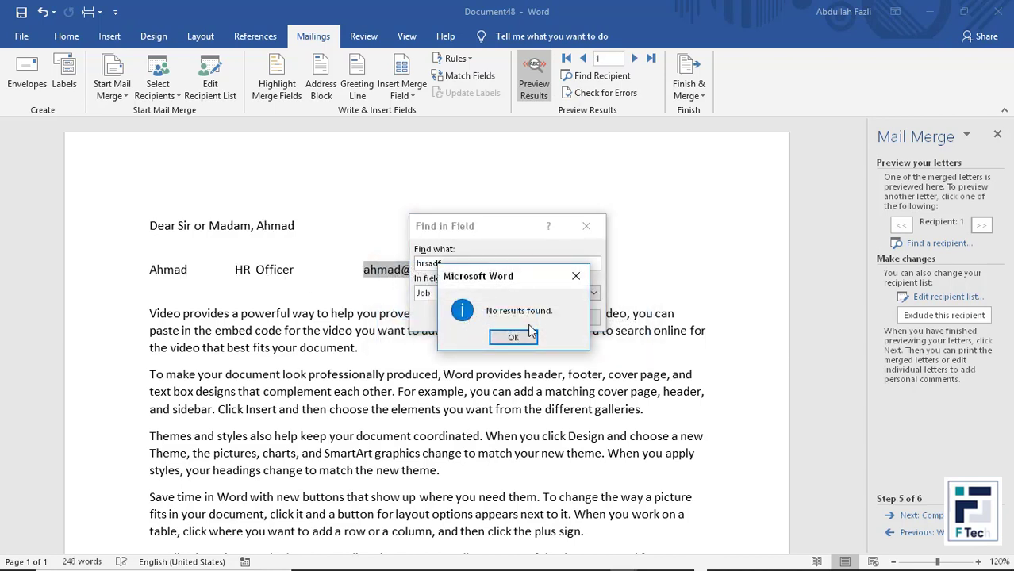
{"action": "left_click", "coordinate": [515, 338]}
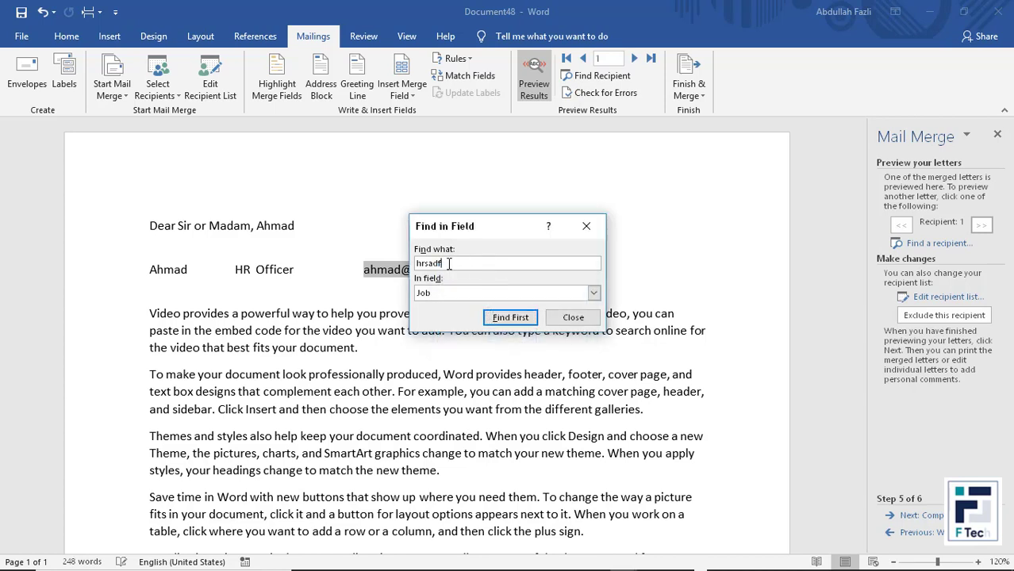
{"action": "left_click", "coordinate": [586, 226]}
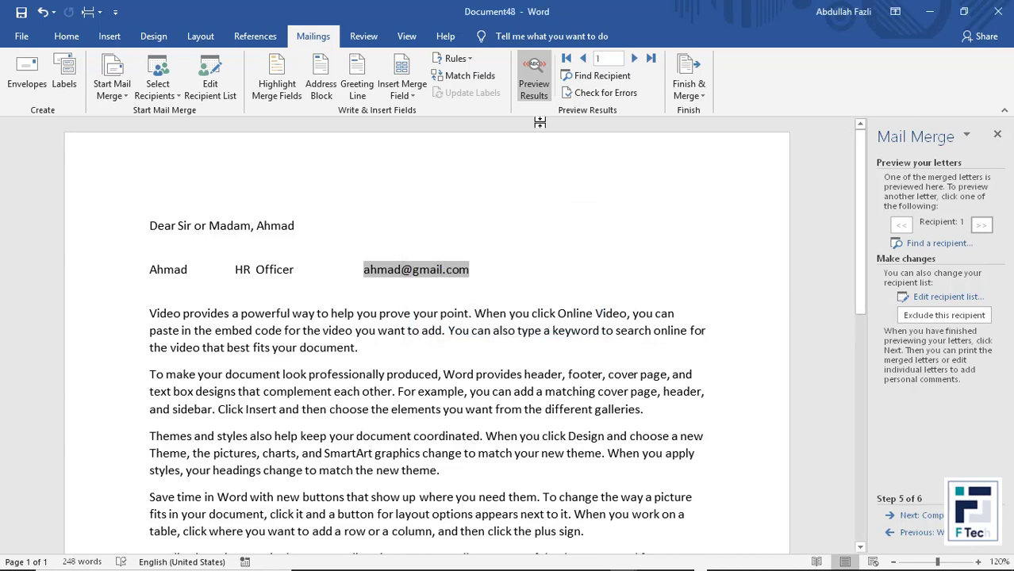
{"action": "left_click", "coordinate": [696, 90]}
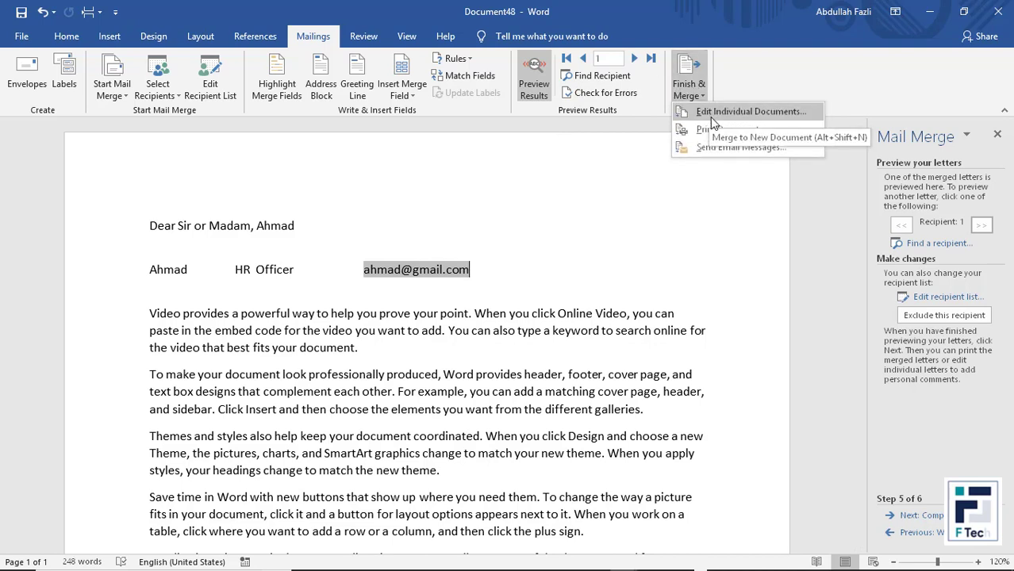
{"action": "left_click", "coordinate": [691, 87]}
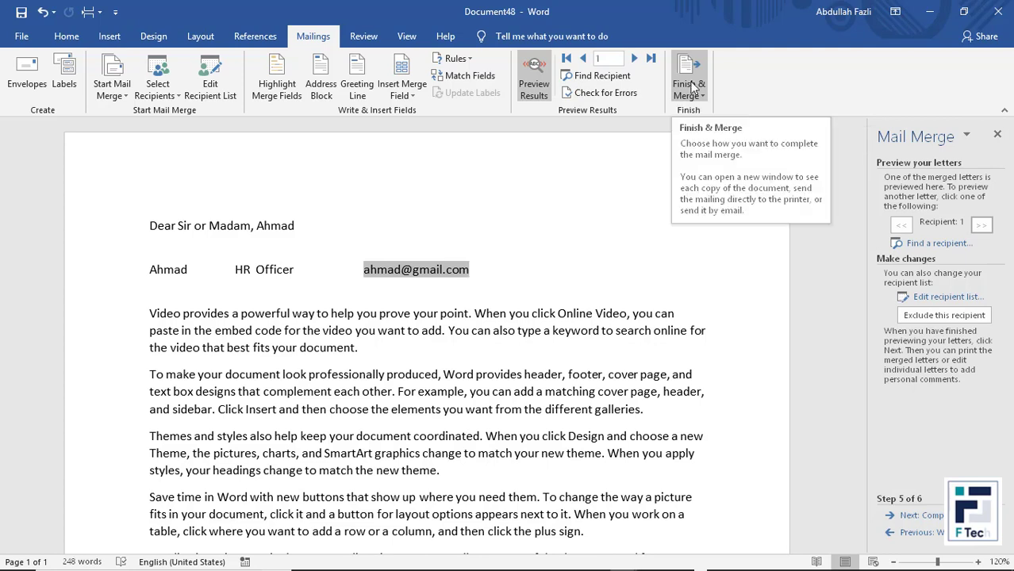
{"action": "left_click", "coordinate": [693, 88]}
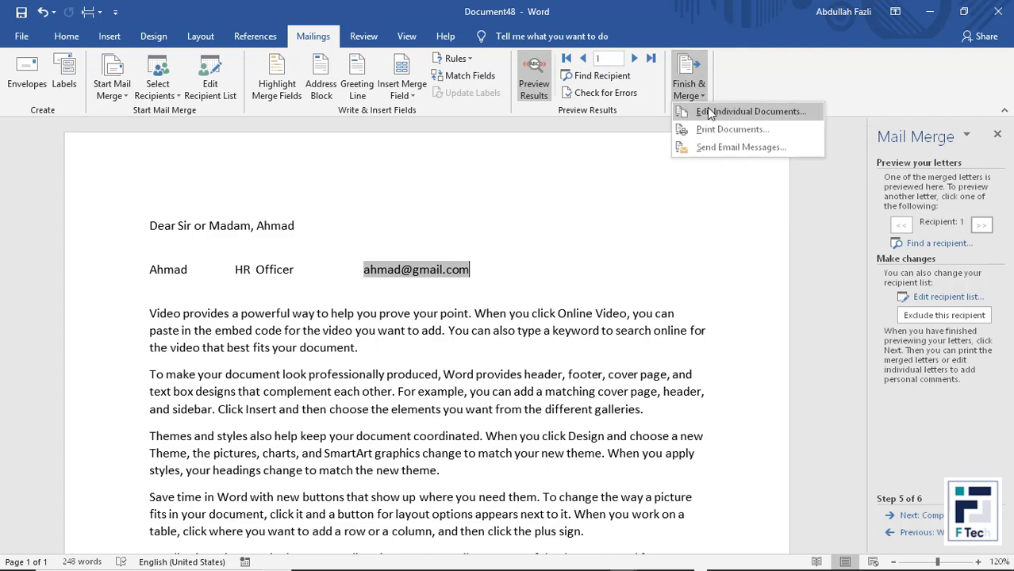
{"action": "left_click", "coordinate": [592, 272]}
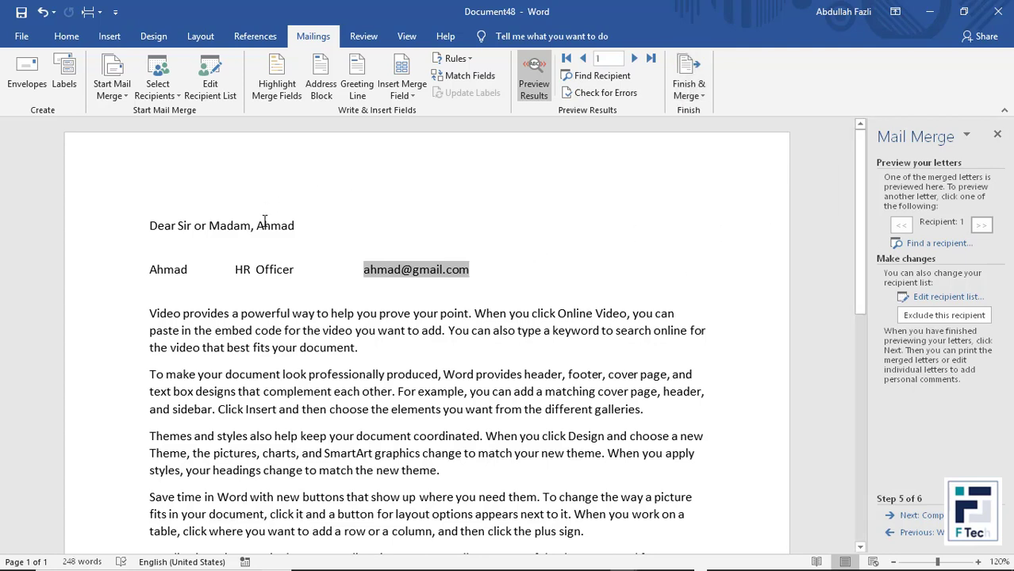
{"action": "scroll", "coordinate": [264, 222], "scroll_direction": "down", "scroll_amount": 5}
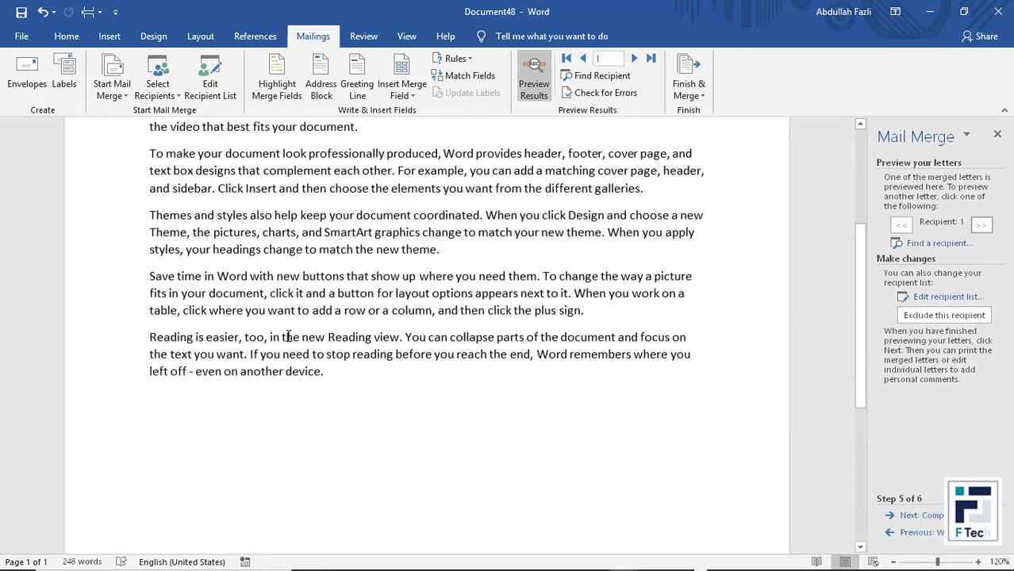
{"action": "scroll", "coordinate": [289, 336], "scroll_direction": "up", "scroll_amount": 5}
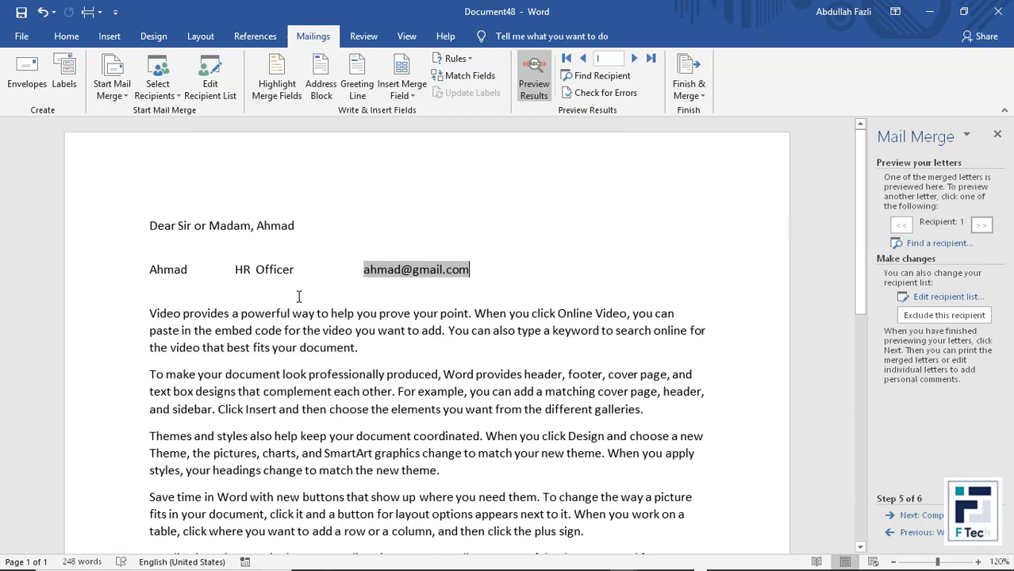
{"action": "left_click", "coordinate": [689, 85]}
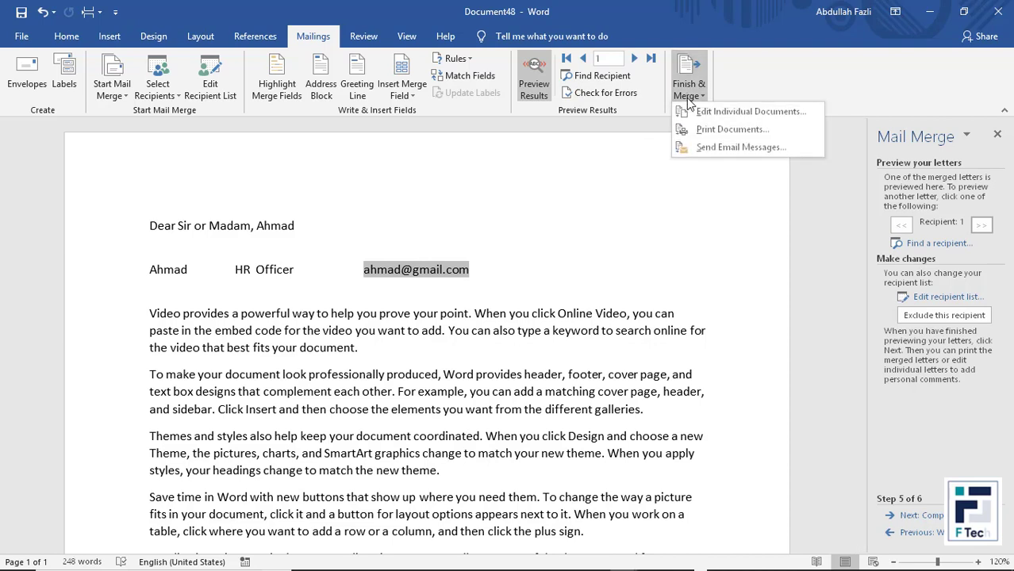
{"action": "left_click", "coordinate": [705, 135]}
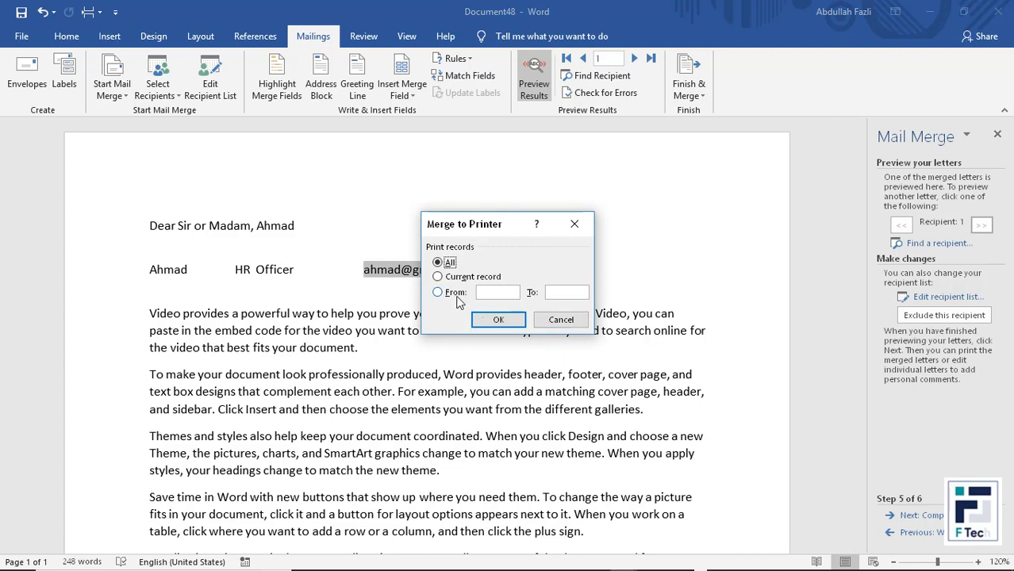
{"action": "left_click", "coordinate": [560, 319]}
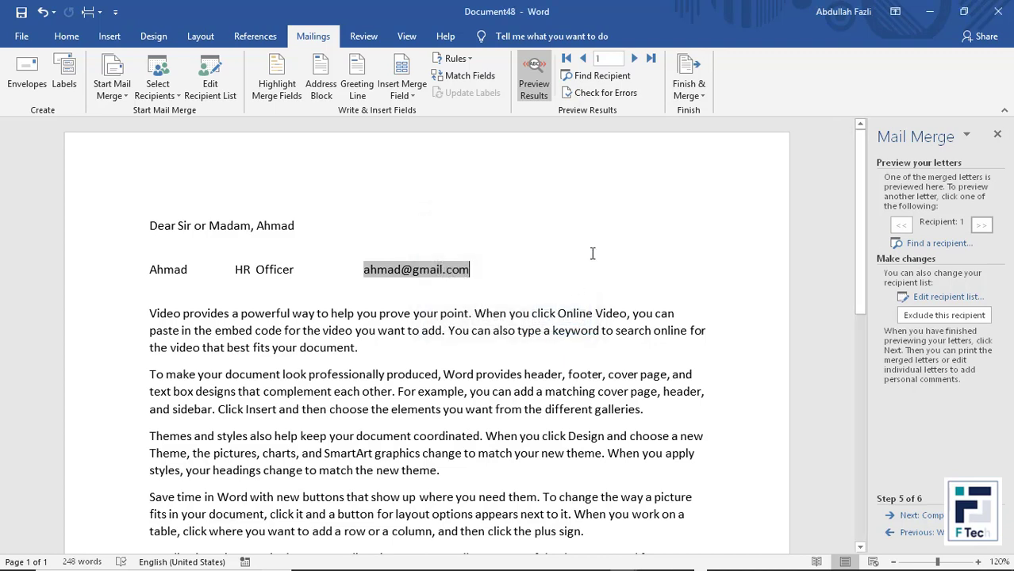
{"action": "left_click", "coordinate": [687, 95]}
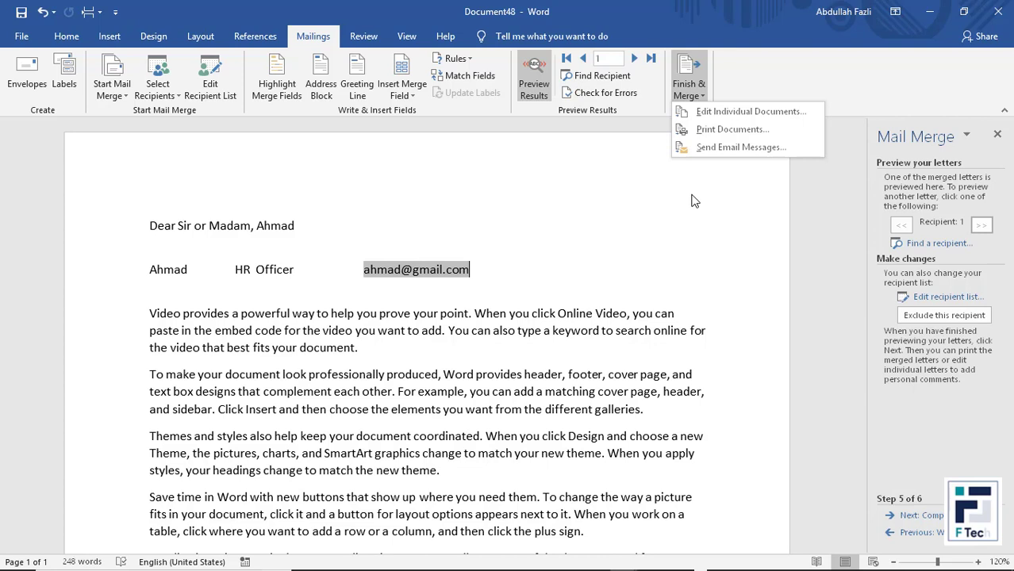
{"action": "left_click", "coordinate": [730, 149]}
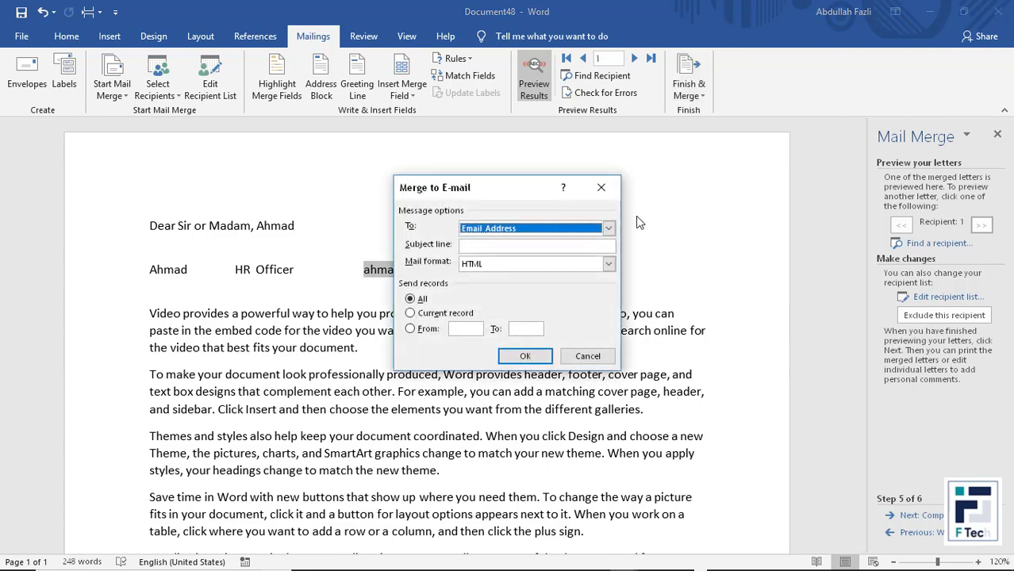
{"action": "left_click", "coordinate": [485, 231]}
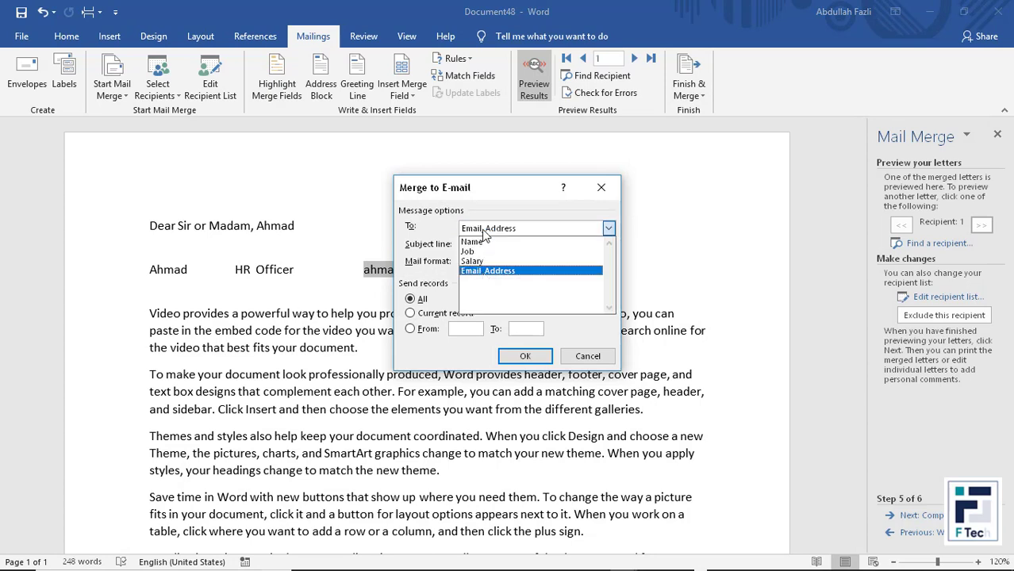
{"action": "left_click", "coordinate": [488, 270]}
{"action": "left_click", "coordinate": [481, 247]}
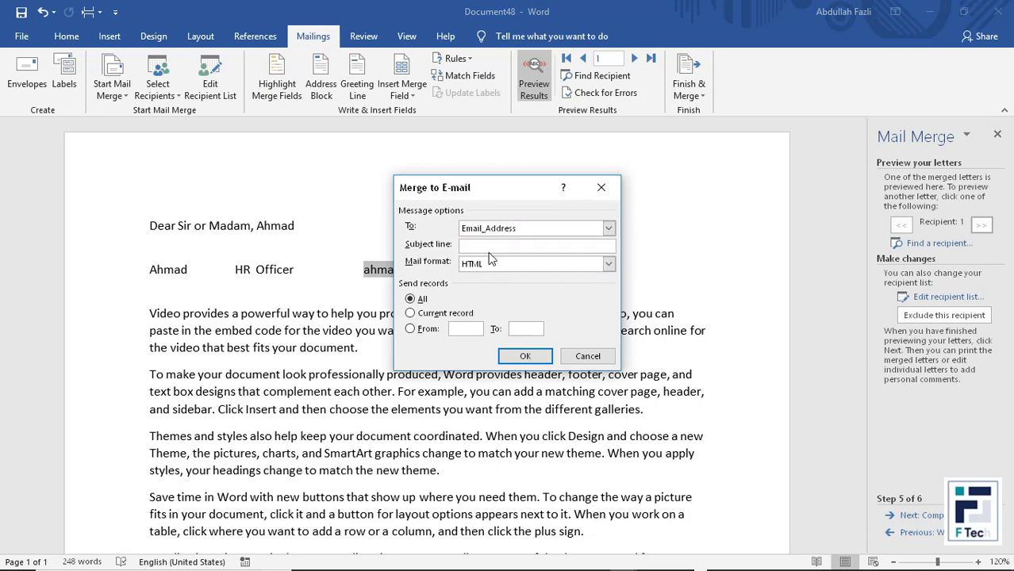
{"action": "left_click", "coordinate": [493, 245]}
{"action": "left_click", "coordinate": [511, 267]}
{"action": "left_click", "coordinate": [502, 295]}
{"action": "left_click", "coordinate": [520, 356]}
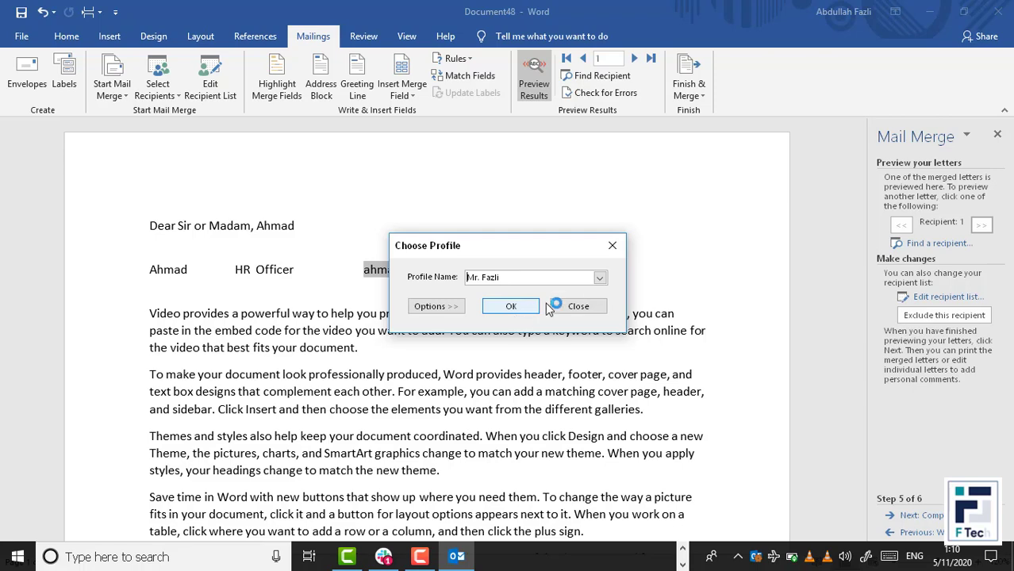
{"action": "left_click", "coordinate": [583, 305]}
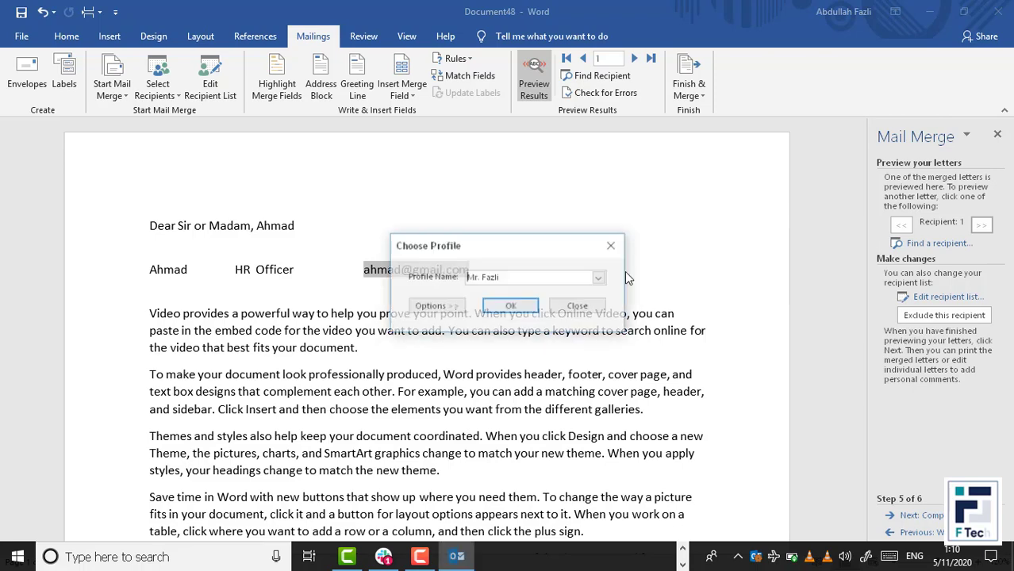
{"action": "left_click", "coordinate": [579, 308]}
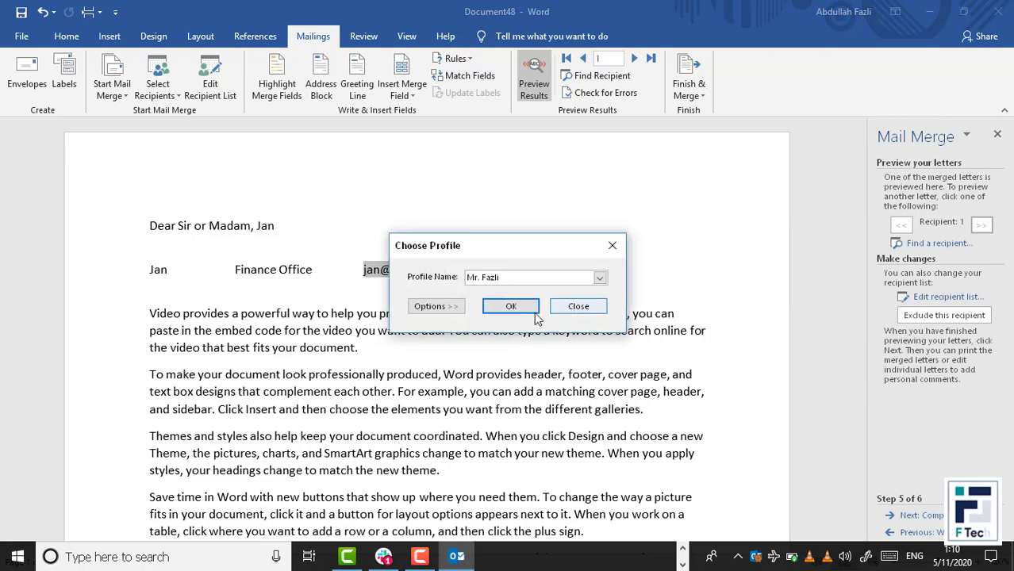
{"action": "left_click", "coordinate": [579, 310]}
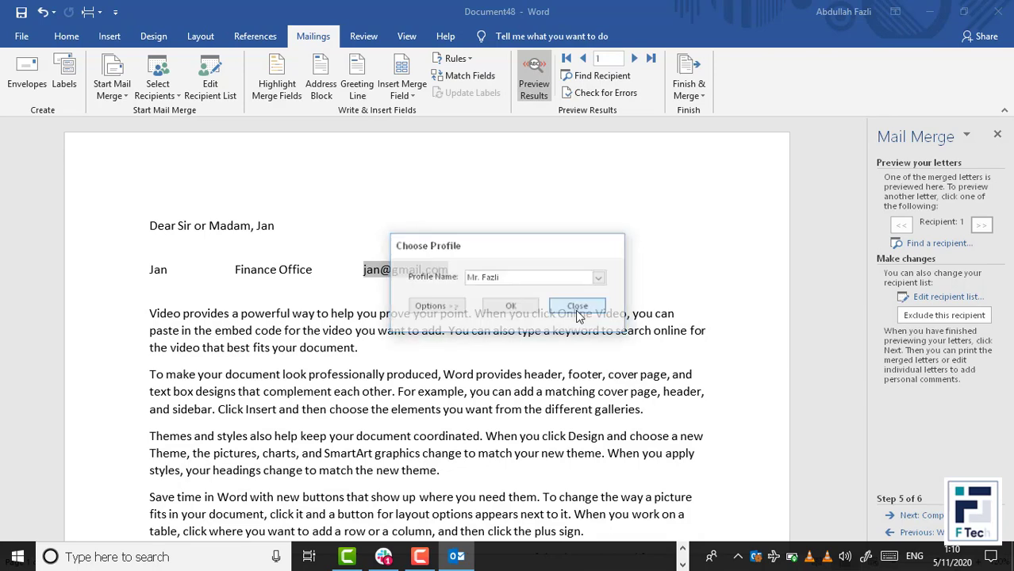
{"action": "left_click", "coordinate": [512, 305]}
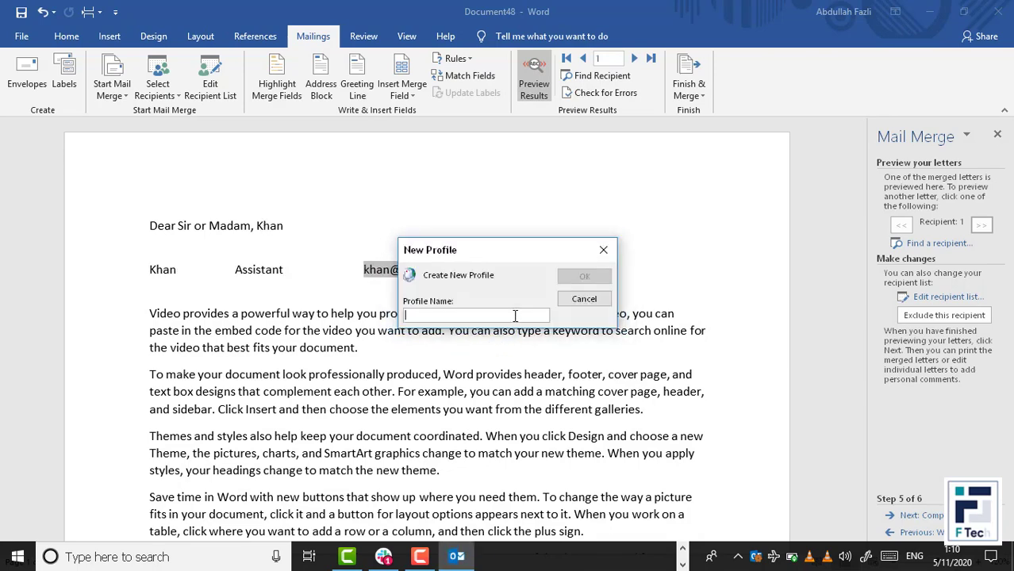
{"action": "left_click", "coordinate": [584, 299]}
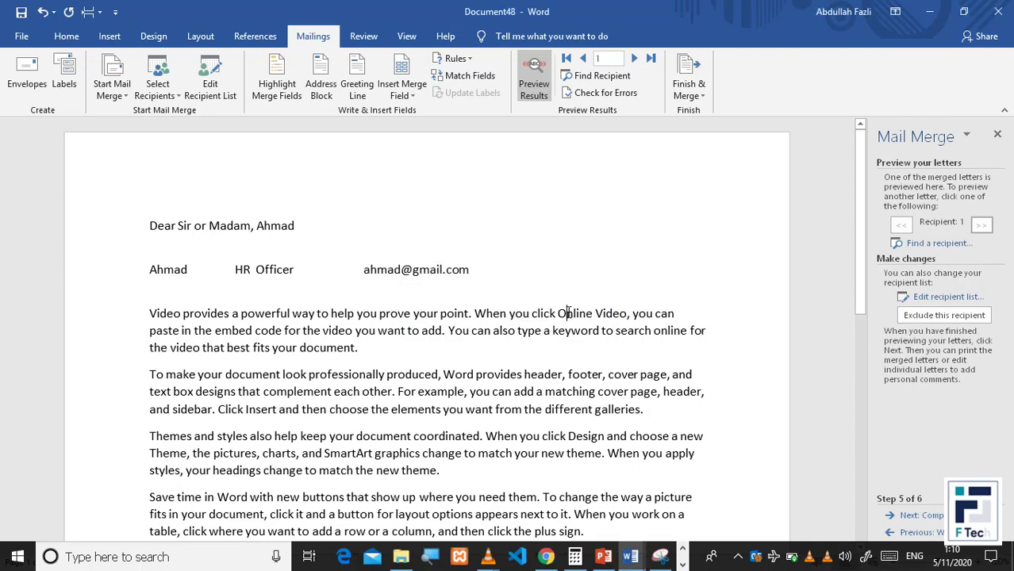
{"action": "left_click", "coordinate": [689, 87]}
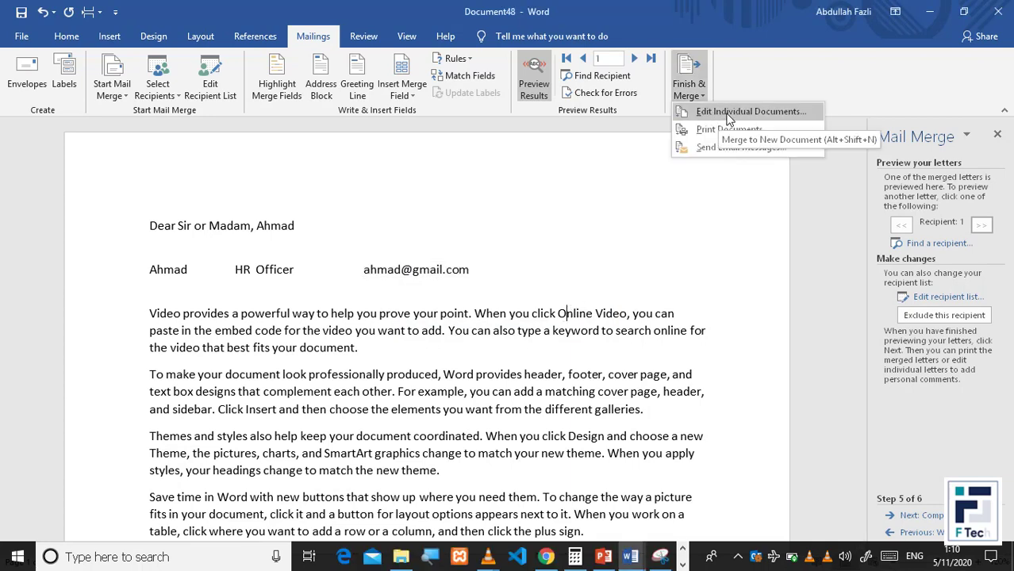
Step: Merge all records into the new Letters1 document and review its four recipient letters
{"action": "left_click", "coordinate": [717, 115]}
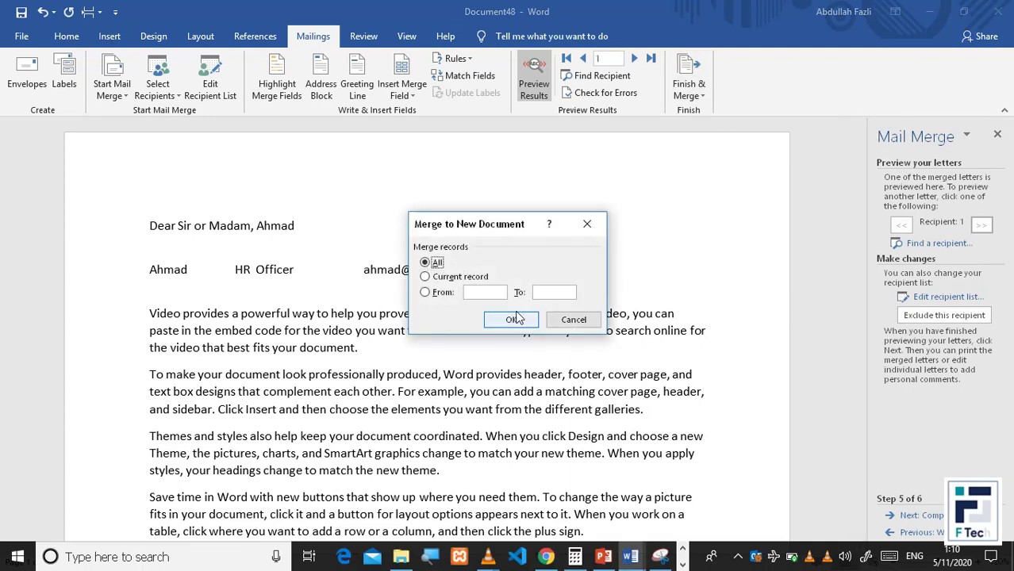
{"action": "left_click", "coordinate": [521, 319]}
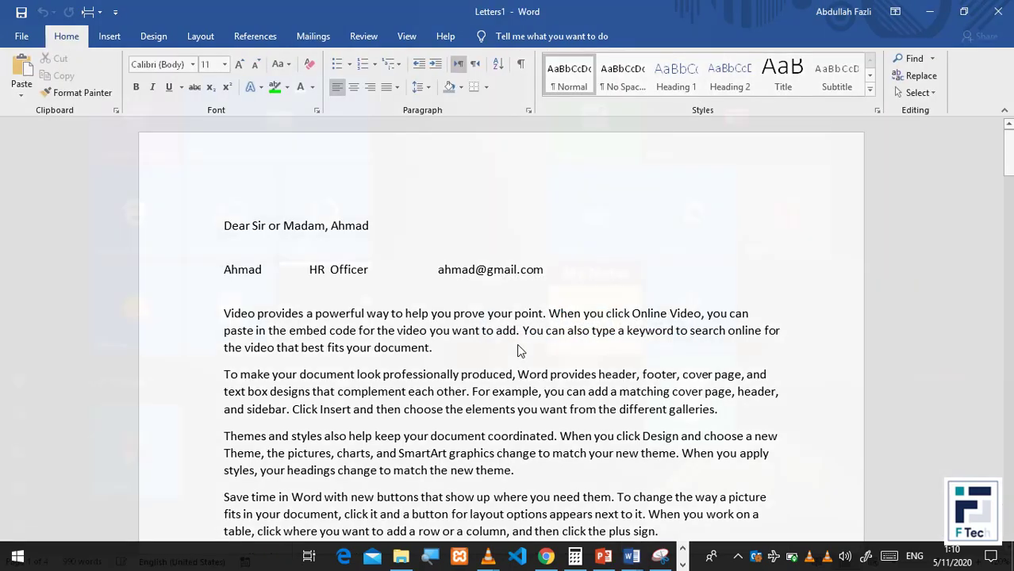
{"action": "scroll", "coordinate": [459, 407], "scroll_direction": "down", "scroll_amount": 5}
{"action": "scroll", "coordinate": [376, 279], "scroll_direction": "up", "scroll_amount": 5}
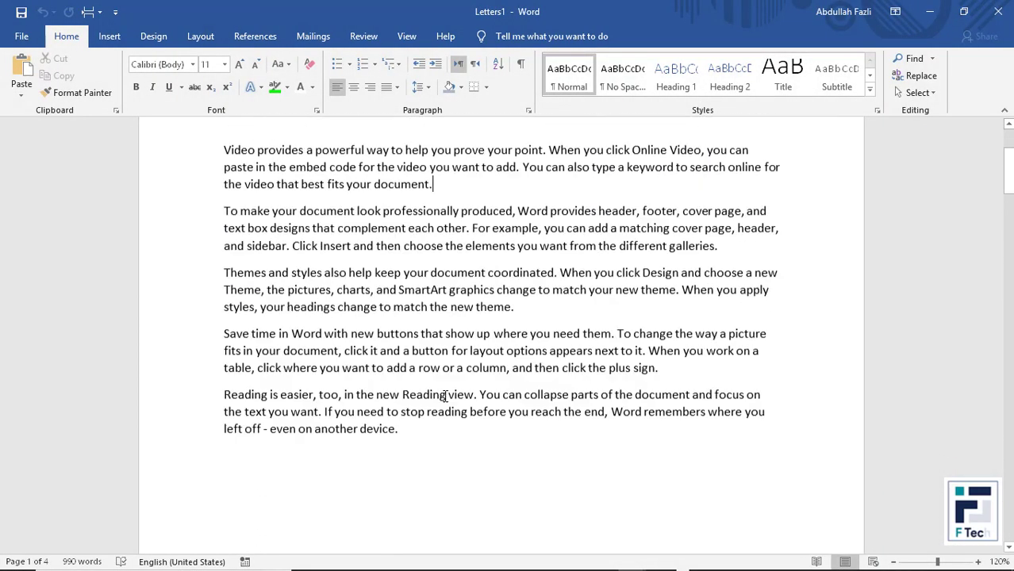
{"action": "scroll", "coordinate": [380, 325], "scroll_direction": "down", "scroll_amount": 6}
{"action": "scroll", "coordinate": [395, 341], "scroll_direction": "down", "scroll_amount": 5}
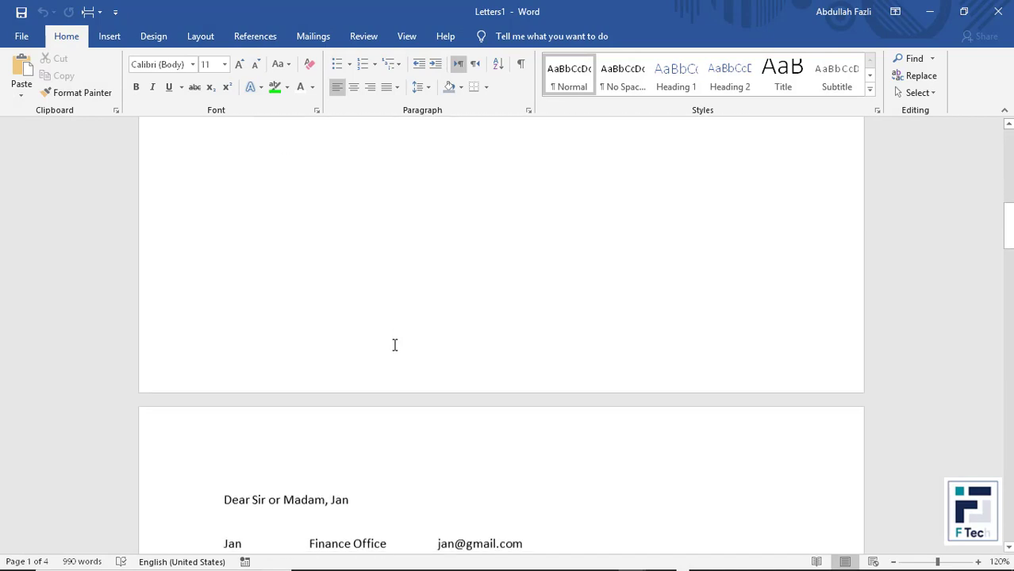
{"action": "scroll", "coordinate": [373, 318], "scroll_direction": "down", "scroll_amount": 5}
{"action": "scroll", "coordinate": [330, 266], "scroll_direction": "down", "scroll_amount": 3}
{"action": "scroll", "coordinate": [413, 365], "scroll_direction": "down", "scroll_amount": 4}
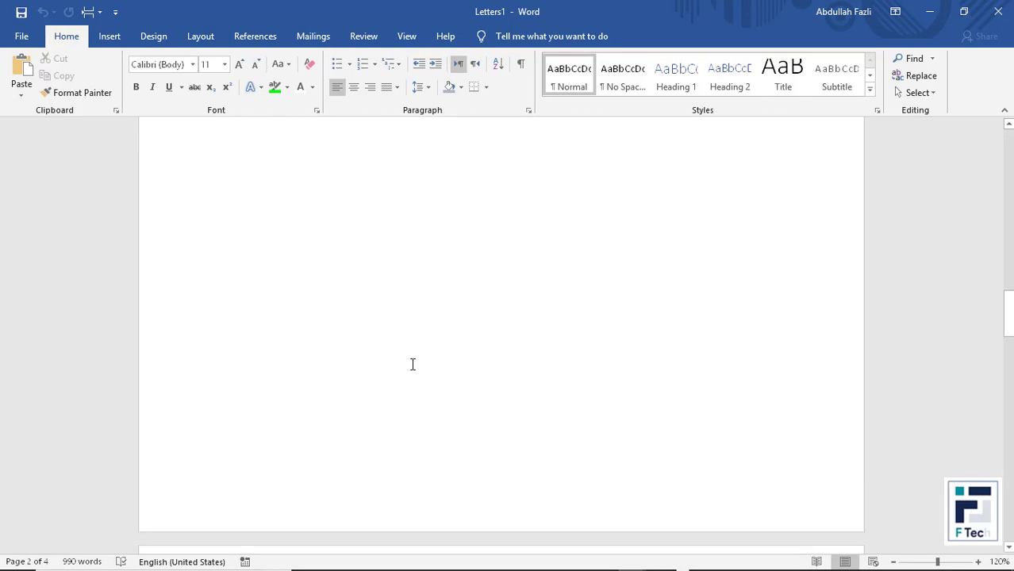
{"action": "scroll", "coordinate": [411, 362], "scroll_direction": "up", "scroll_amount": 9}
{"action": "scroll", "coordinate": [412, 365], "scroll_direction": "down", "scroll_amount": 3}
{"action": "scroll", "coordinate": [553, 378], "scroll_direction": "down", "scroll_amount": 1}
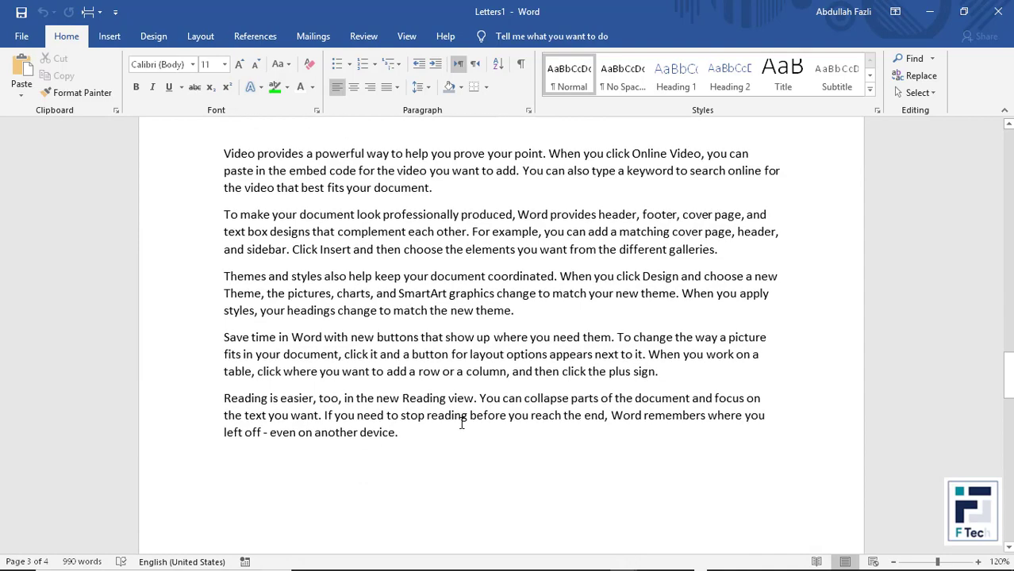
{"action": "scroll", "coordinate": [460, 424], "scroll_direction": "down", "scroll_amount": 5}
{"action": "scroll", "coordinate": [461, 424], "scroll_direction": "down", "scroll_amount": 6}
{"action": "scroll", "coordinate": [460, 424], "scroll_direction": "down", "scroll_amount": 4}
{"action": "scroll", "coordinate": [460, 425], "scroll_direction": "down", "scroll_amount": 5}
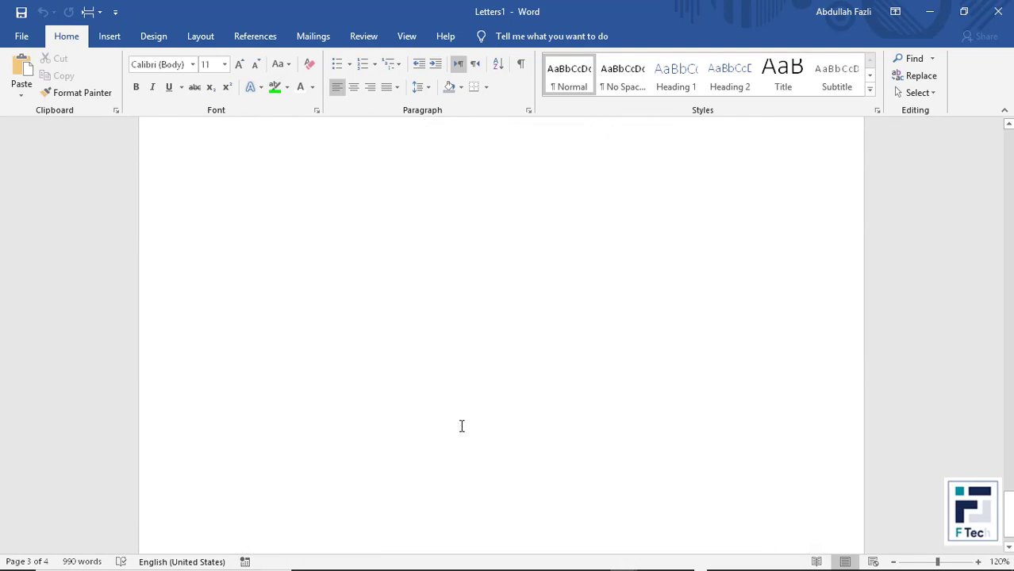
{"action": "scroll", "coordinate": [461, 425], "scroll_direction": "up", "scroll_amount": 10}
{"action": "scroll", "coordinate": [464, 423], "scroll_direction": "down", "scroll_amount": 7}
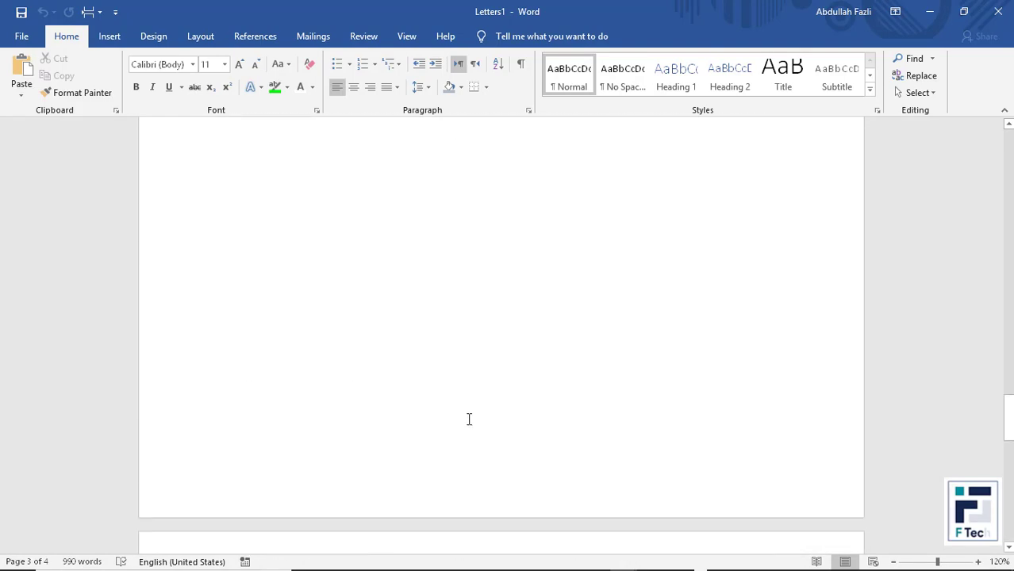
{"action": "key", "text": "ctrl+p"}
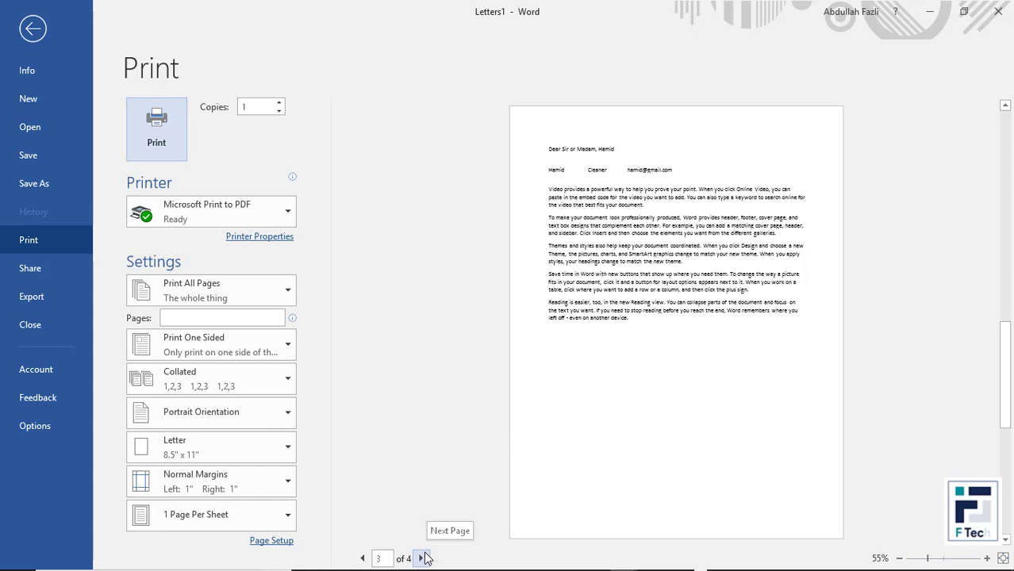
{"action": "key", "text": "Escape"}
{"action": "scroll", "coordinate": [540, 367], "scroll_direction": "up", "scroll_amount": 4}
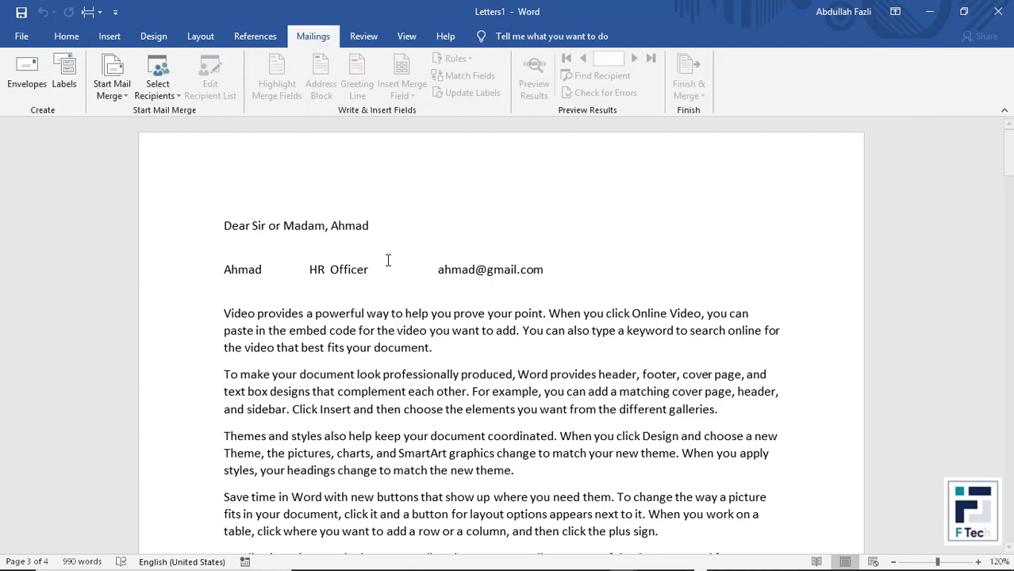